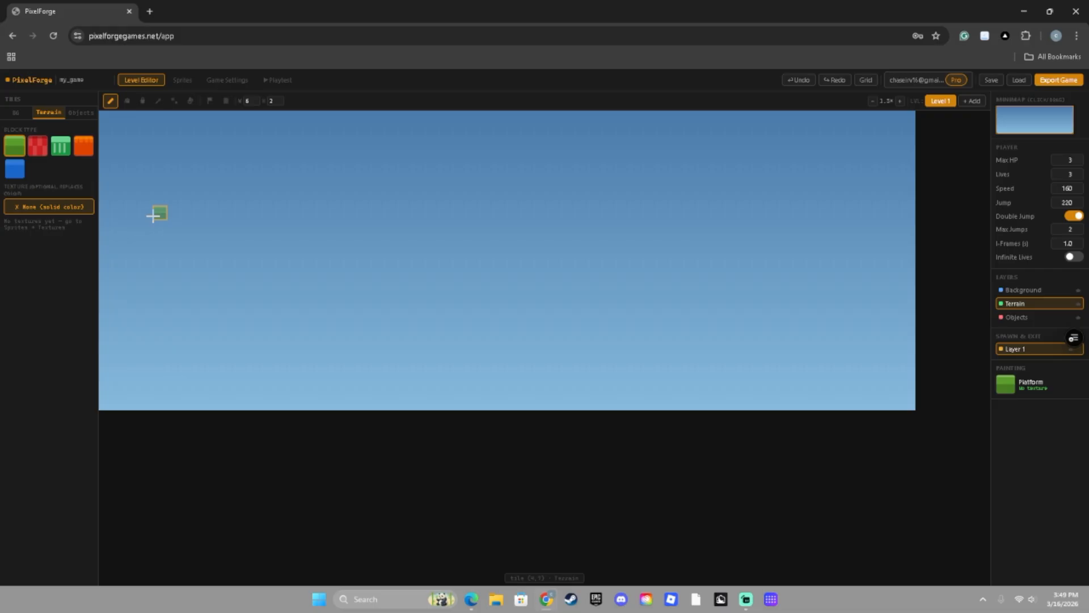
Paint a Platform ground strip along the level's lower edge, a three-tile raised platform at its end and two single blocks farther along.
left_click(25, 113)
left_click(80, 112)
left_click(45, 115)
left_click_drag(119, 402, 294, 412)
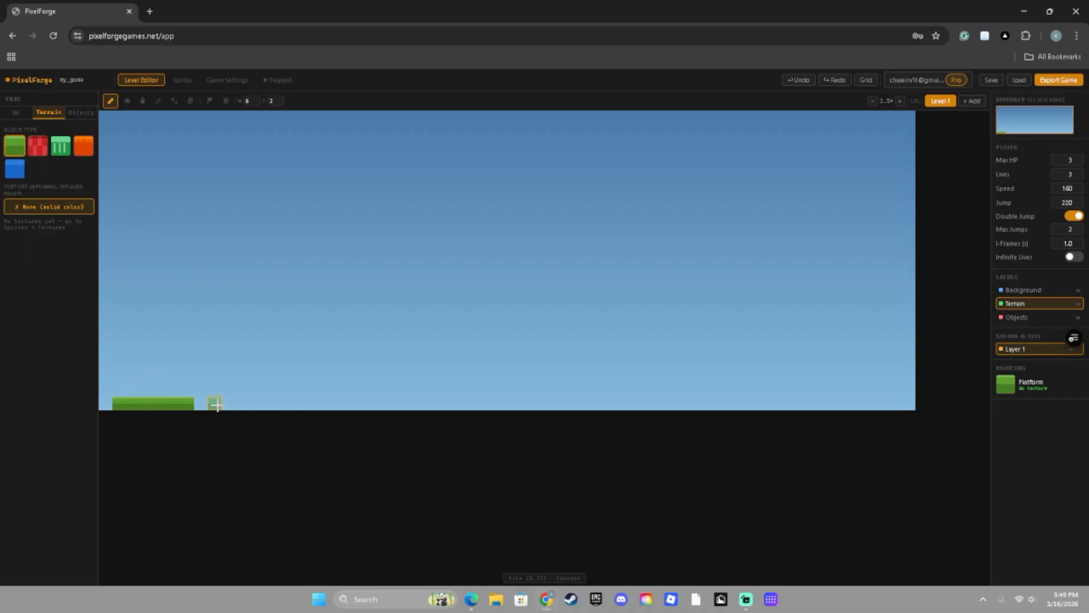
mouse_move(214, 403)
left_mouse_down()
mouse_move(202, 404)
mouse_move(352, 390)
left_mouse_up()
left_click(446, 390)
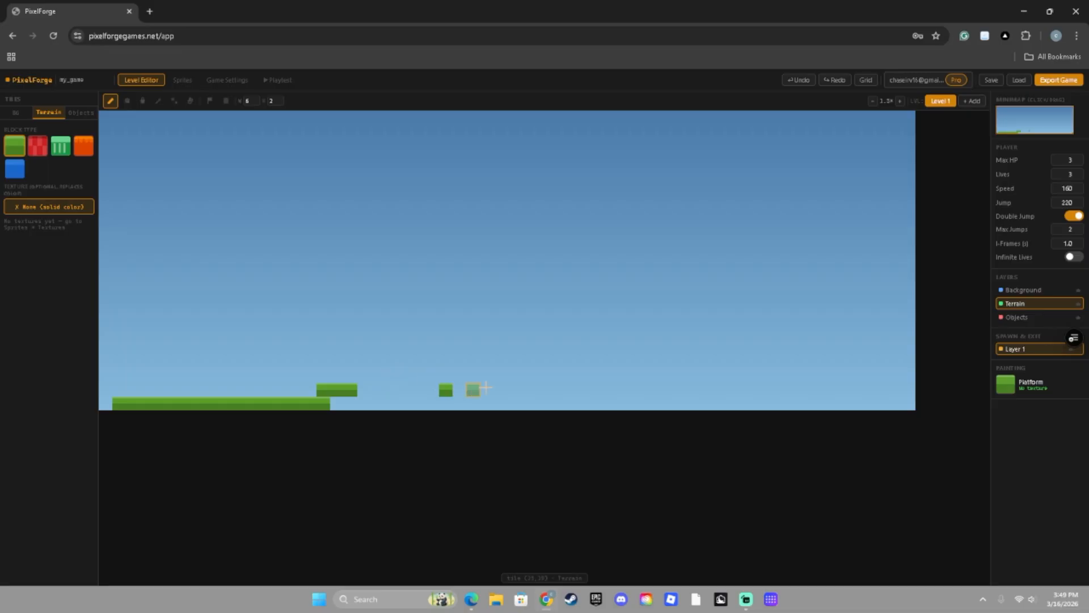
left_click(568, 391)
Continue the ground row with Kill Blocks beneath the single platforms and place one Bounce Pad above the far end.
left_click(38, 146)
left_click_drag(337, 404, 669, 403)
left_click(8, 152)
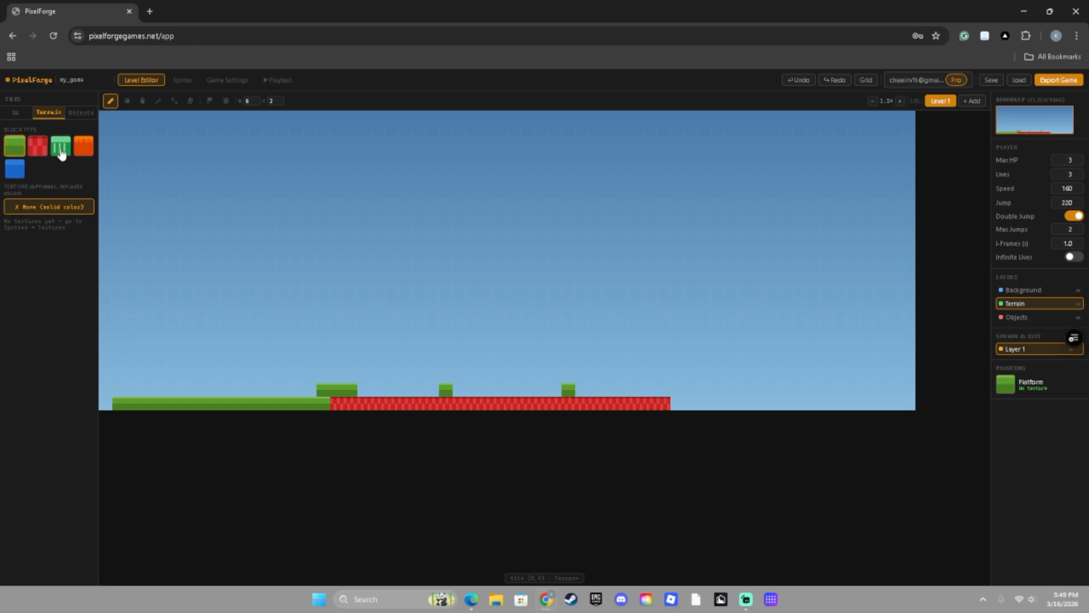
left_click(61, 146)
left_click(650, 390)
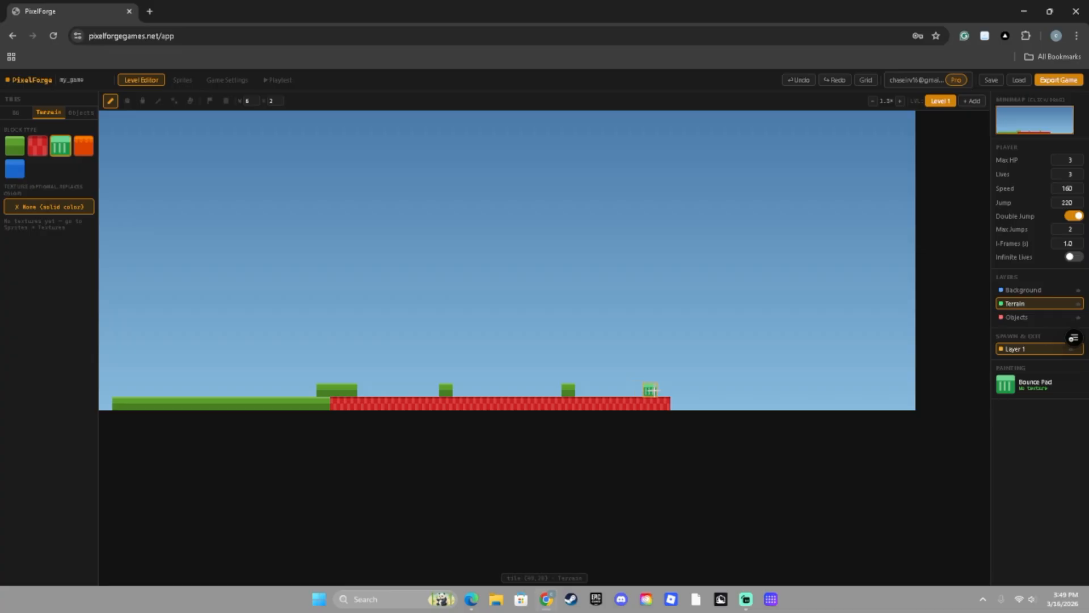
Paint a Lava strip onward from beside the Bounce Pad and a Water block about seven by three tiles above it.
left_click(76, 152)
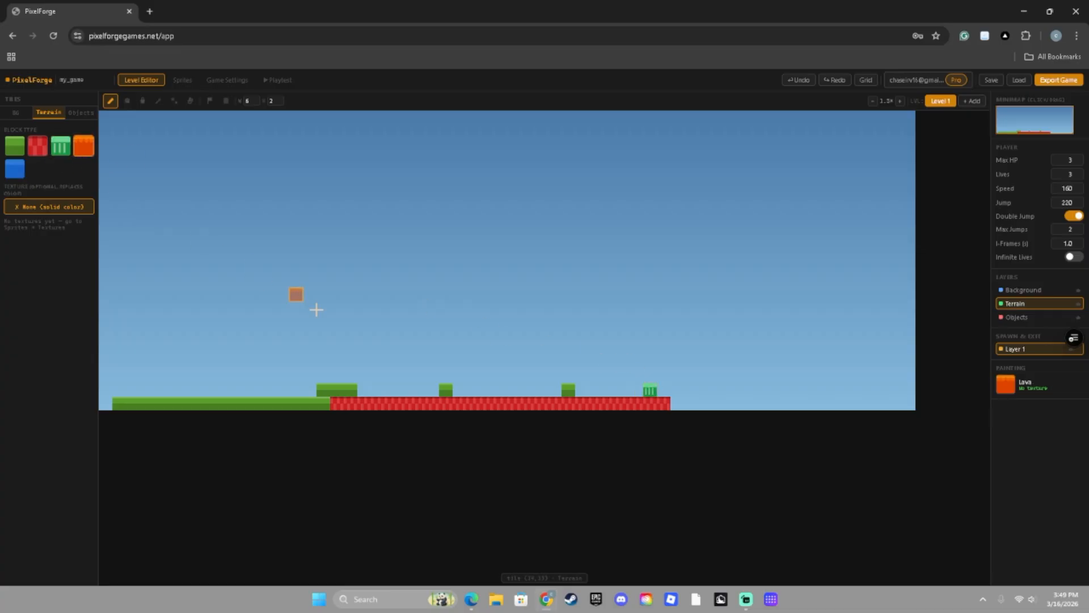
left_click_drag(664, 403, 773, 403)
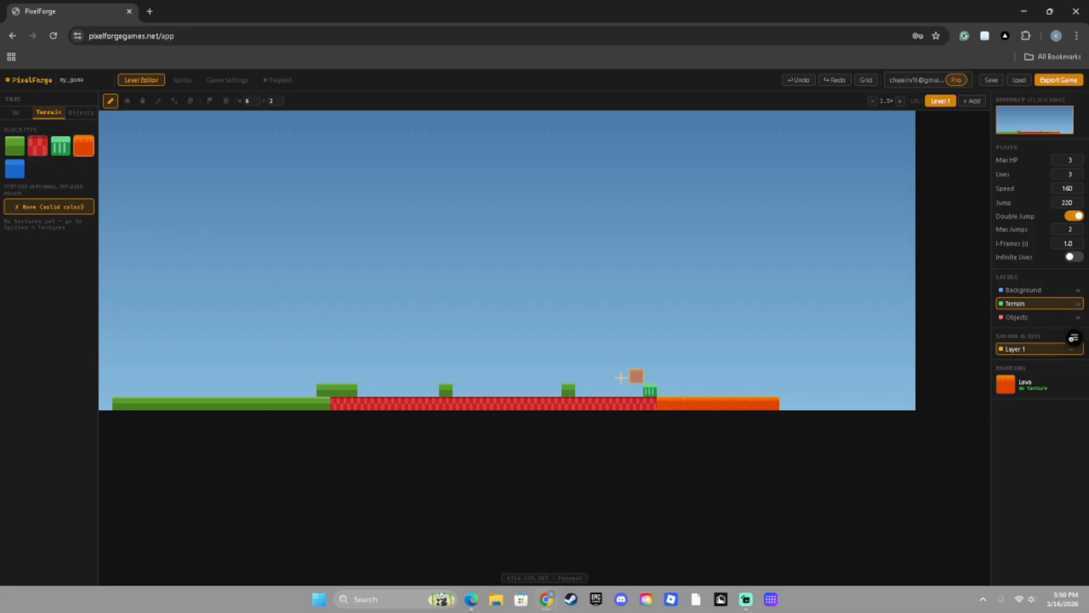
left_click(17, 170)
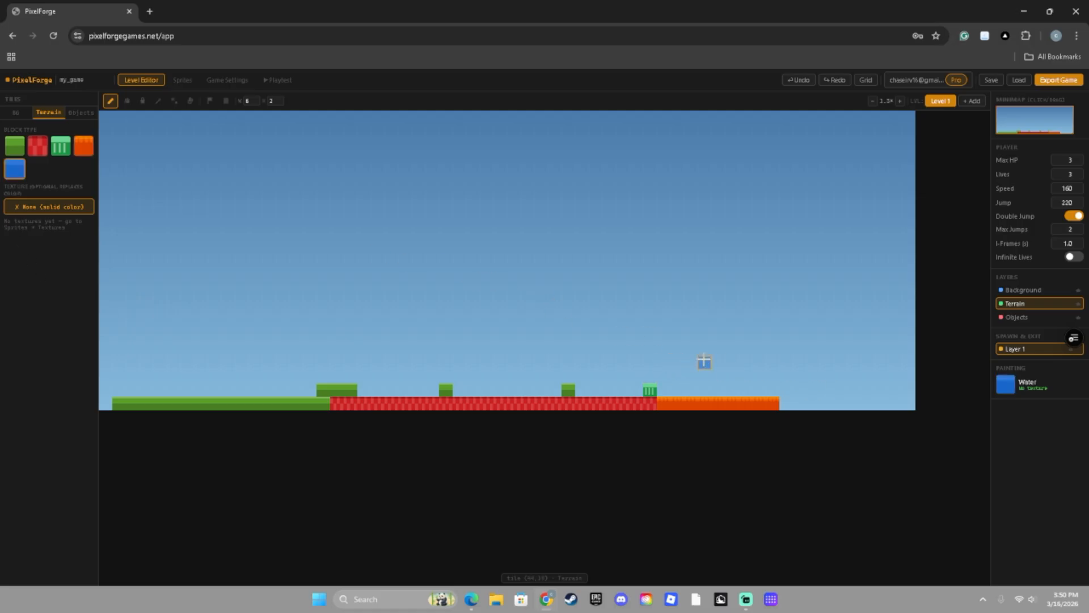
left_click_drag(677, 363, 760, 363)
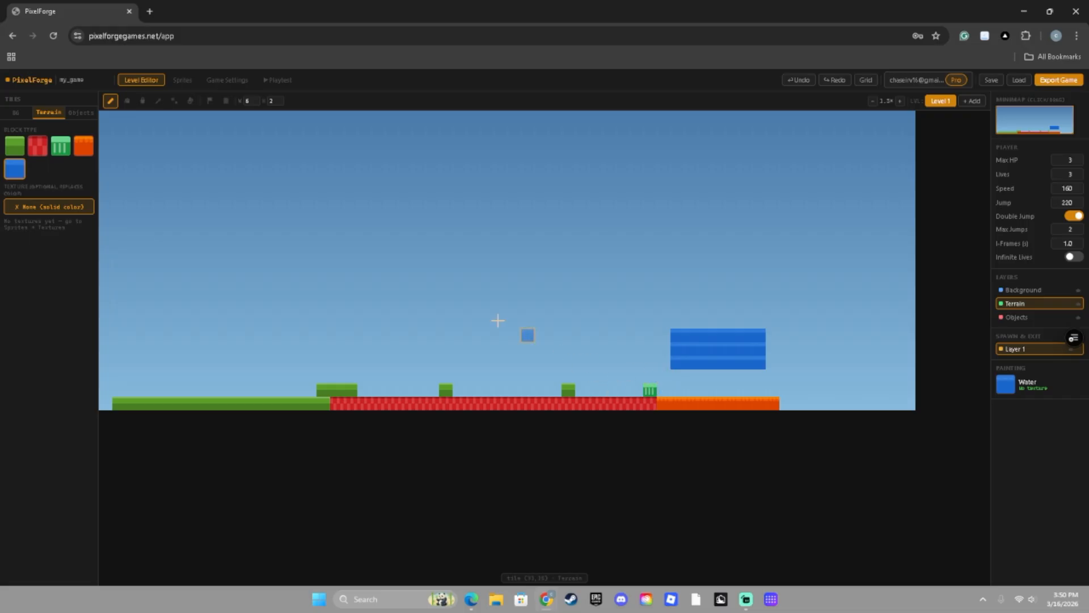
Place the player spawn on the start of the ground strip and the exit near the far end of the level.
left_click(209, 102)
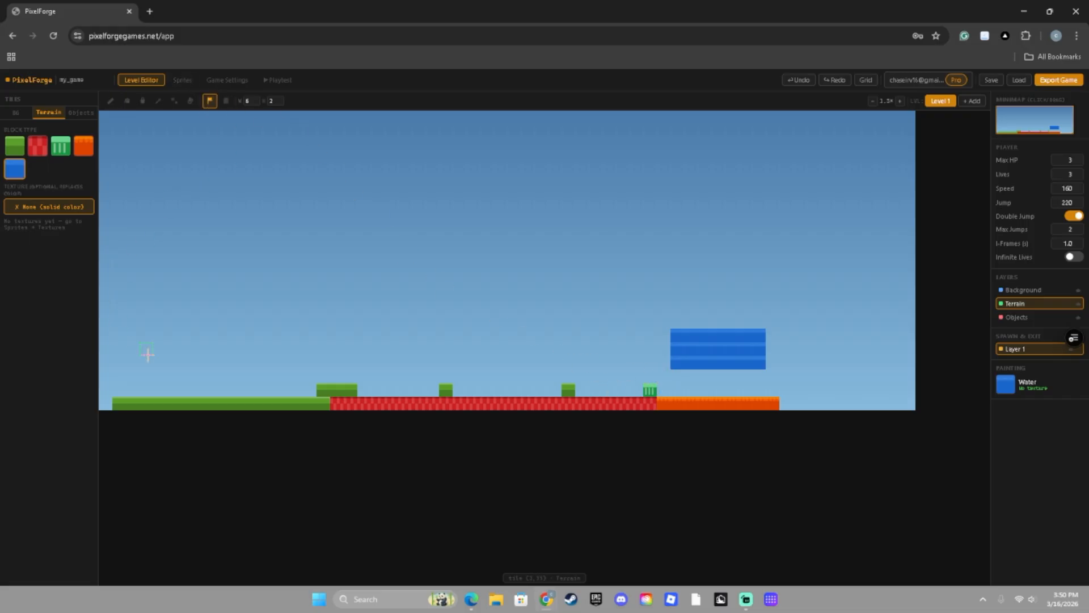
left_click(134, 389)
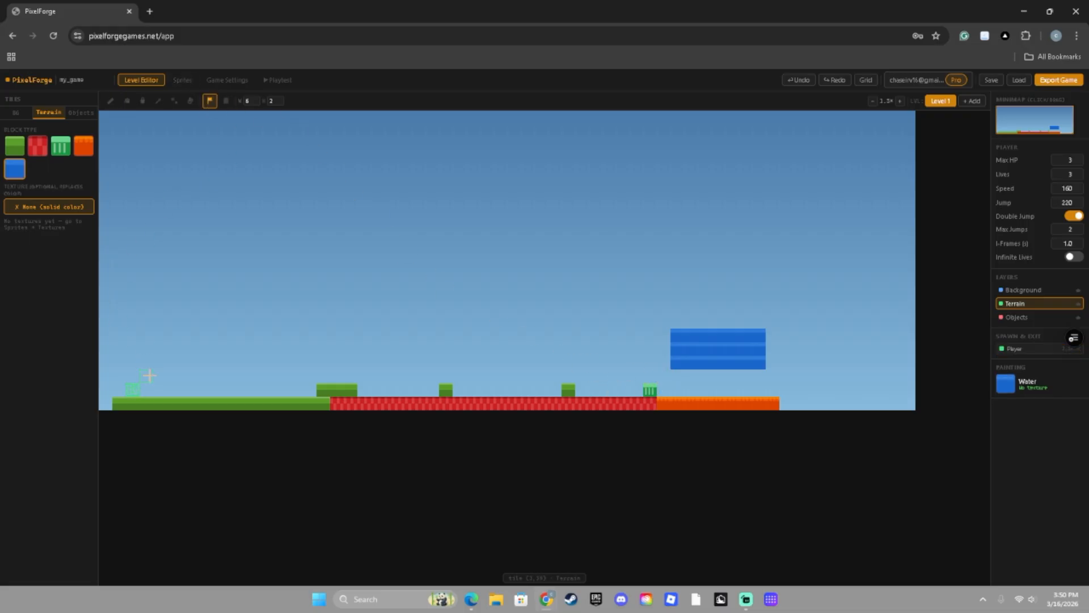
left_click(225, 100)
left_click(881, 403)
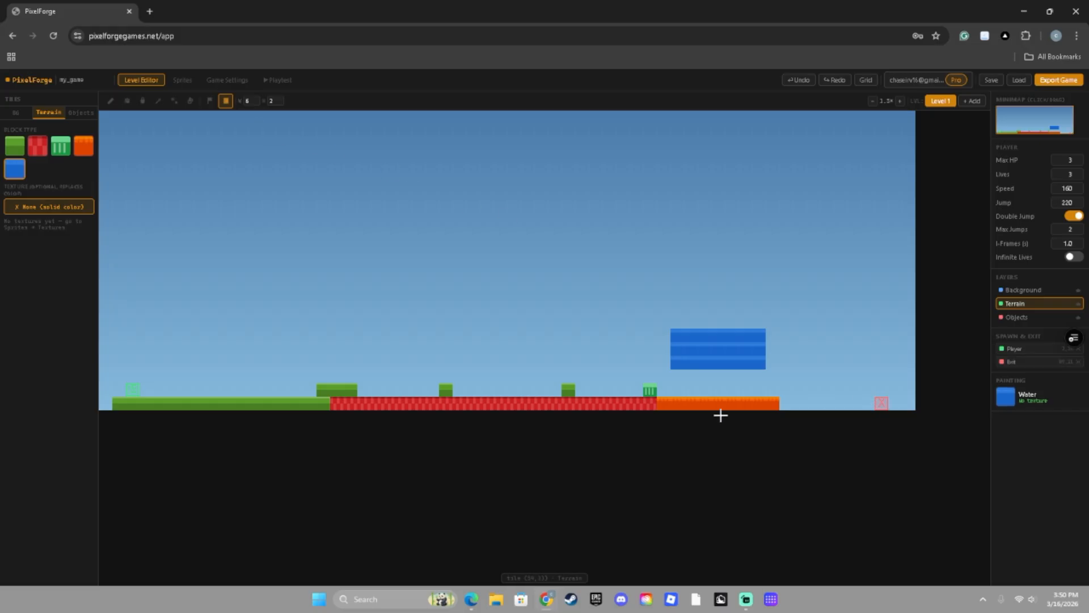
Erase the raised platform at the end of the ground strip and repaint it four tiles wide with Platform blocks.
left_click(125, 102)
mouse_move(324, 390)
left_mouse_down()
mouse_move(363, 390)
mouse_move(350, 390)
left_mouse_up()
left_click(111, 103)
left_click(12, 150)
Draw a closed ring of Platform blocks in the sky above the start area and fill its interior.
mouse_move(201, 170)
left_mouse_down()
mouse_move(283, 178)
mouse_move(297, 249)
mouse_move(224, 238)
mouse_move(208, 184)
left_mouse_up()
left_click(143, 102)
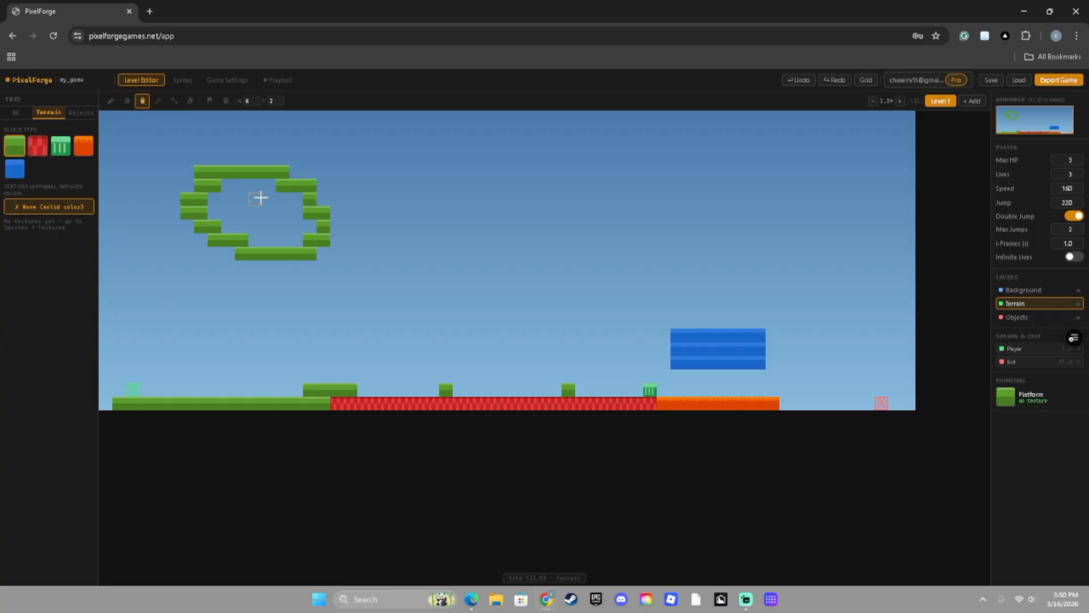
left_click(261, 196)
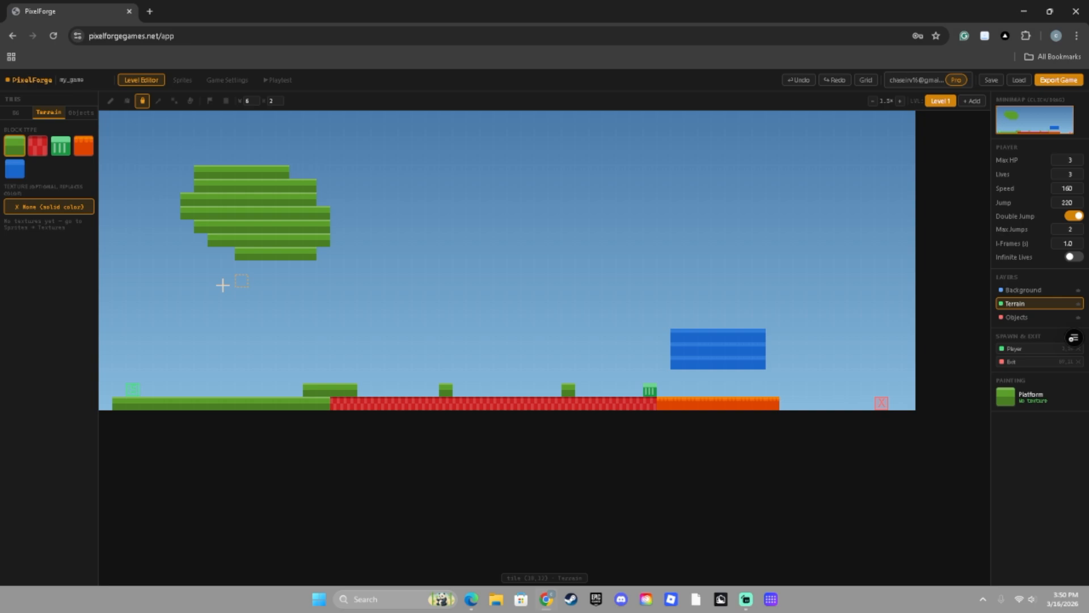
left_click(160, 103)
key("2")
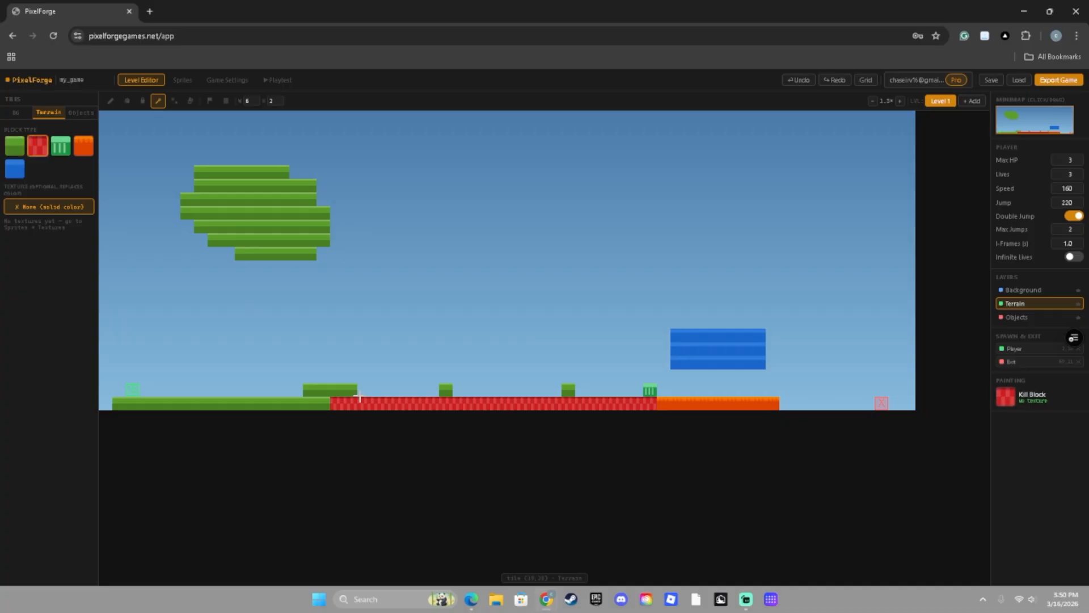
key("5")
key("4")
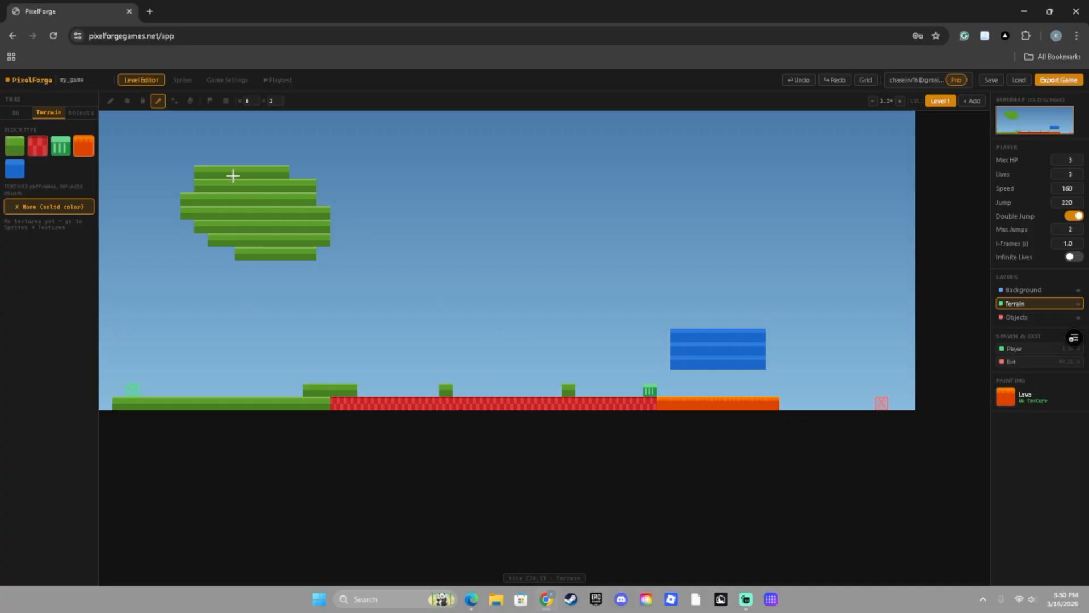
left_click(172, 103)
left_click(191, 103)
Increase the level's width and height and paint an 11-tile Platform strip beneath the exit.
left_click(255, 99)
left_click(255, 99)
left_click(254, 99)
left_click(255, 99)
left_click(255, 100)
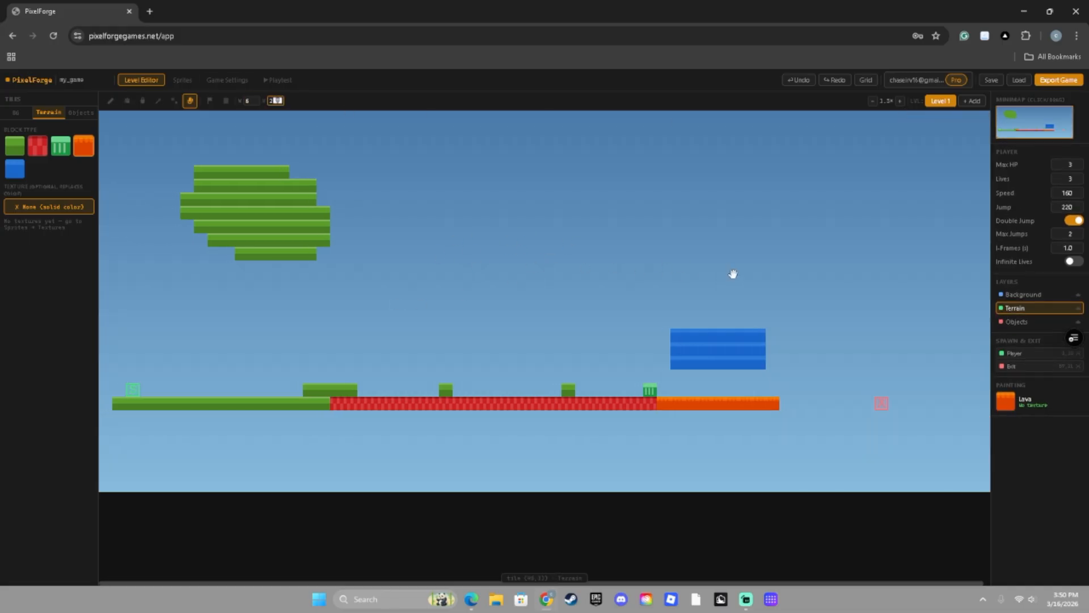
left_click(15, 146)
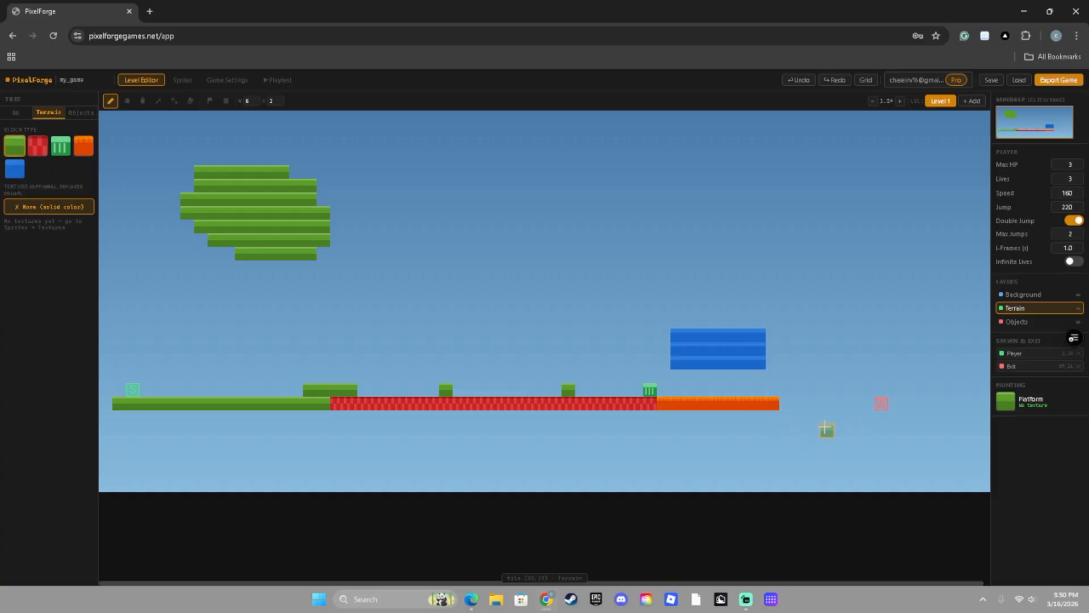
left_click_drag(814, 418, 892, 416)
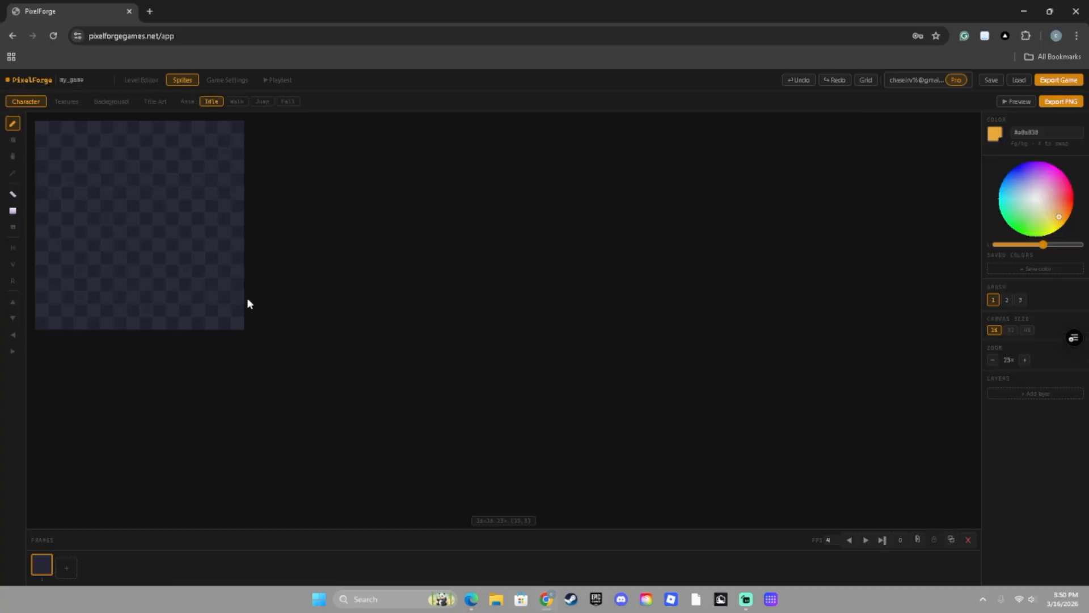
Return to the level editor and adjust the player's Max HP and Lives.
left_click(142, 80)
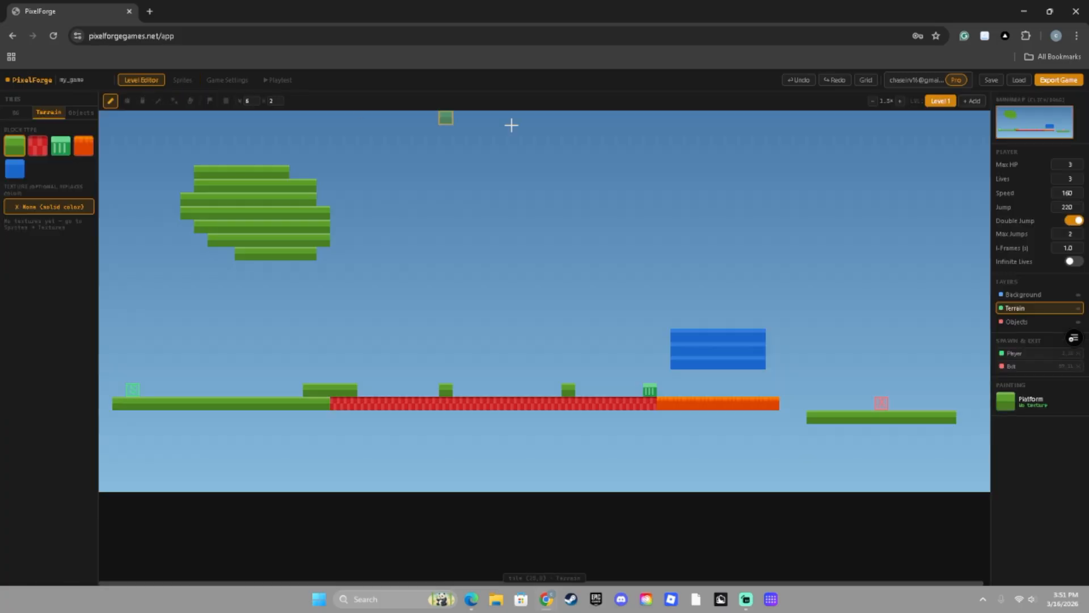
left_click(1076, 166)
left_click(1079, 180)
left_click(1077, 181)
Draw the idle character's head, body and legs in violet-blue in the sprite editor, erasing the gap between the feet.
left_click(180, 80)
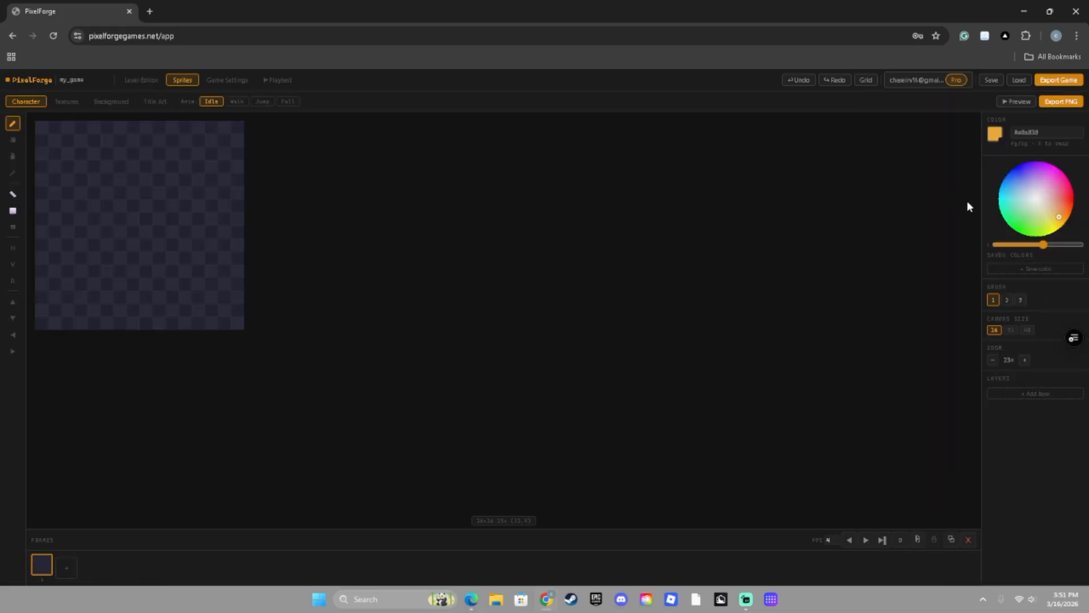
left_click(1021, 167)
mouse_move(94, 154)
left_mouse_down()
mouse_move(95, 206)
mouse_move(188, 202)
mouse_move(186, 162)
mouse_move(169, 150)
mouse_move(95, 153)
left_mouse_up()
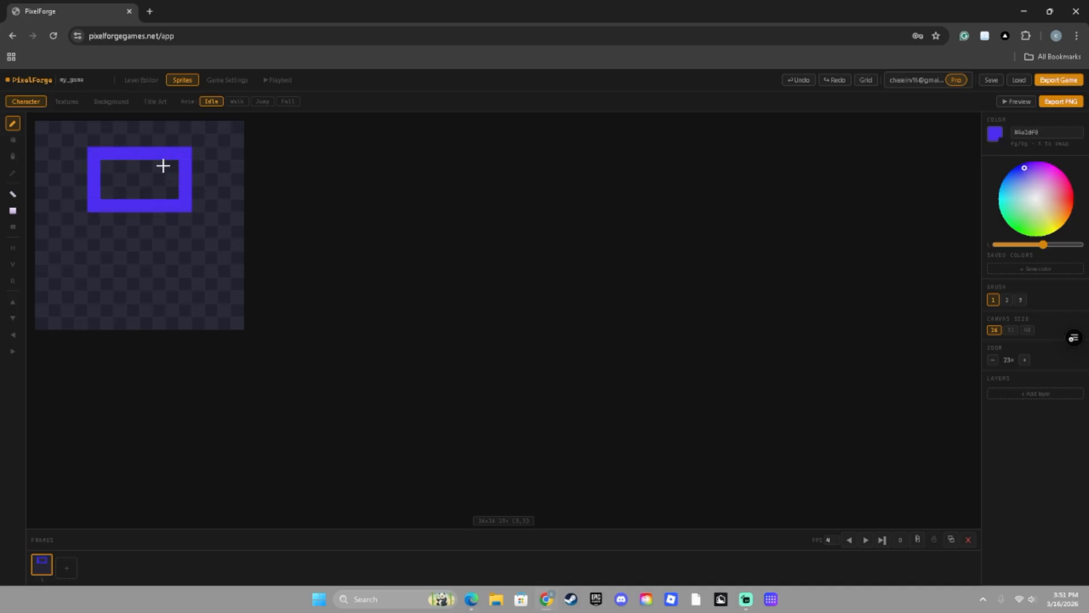
mouse_move(163, 165)
left_mouse_down()
mouse_move(156, 190)
mouse_move(170, 173)
mouse_move(106, 176)
mouse_move(148, 191)
mouse_move(118, 178)
mouse_move(138, 196)
mouse_move(128, 232)
mouse_move(153, 233)
mouse_move(150, 216)
mouse_move(114, 231)
mouse_move(87, 264)
mouse_move(83, 309)
mouse_move(90, 319)
mouse_move(188, 325)
mouse_move(158, 264)
mouse_move(162, 287)
mouse_move(190, 287)
mouse_move(179, 257)
mouse_move(174, 296)
mouse_move(144, 298)
mouse_move(123, 274)
mouse_move(114, 309)
mouse_move(99, 310)
mouse_move(98, 270)
left_mouse_up()
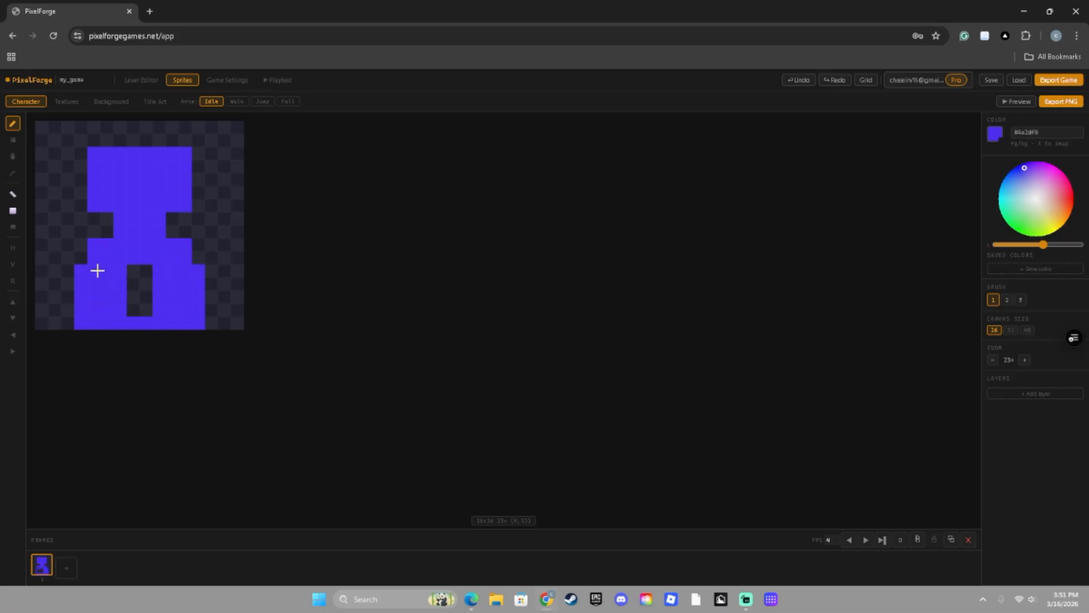
left_click(12, 139)
left_click_drag(136, 320, 146, 319)
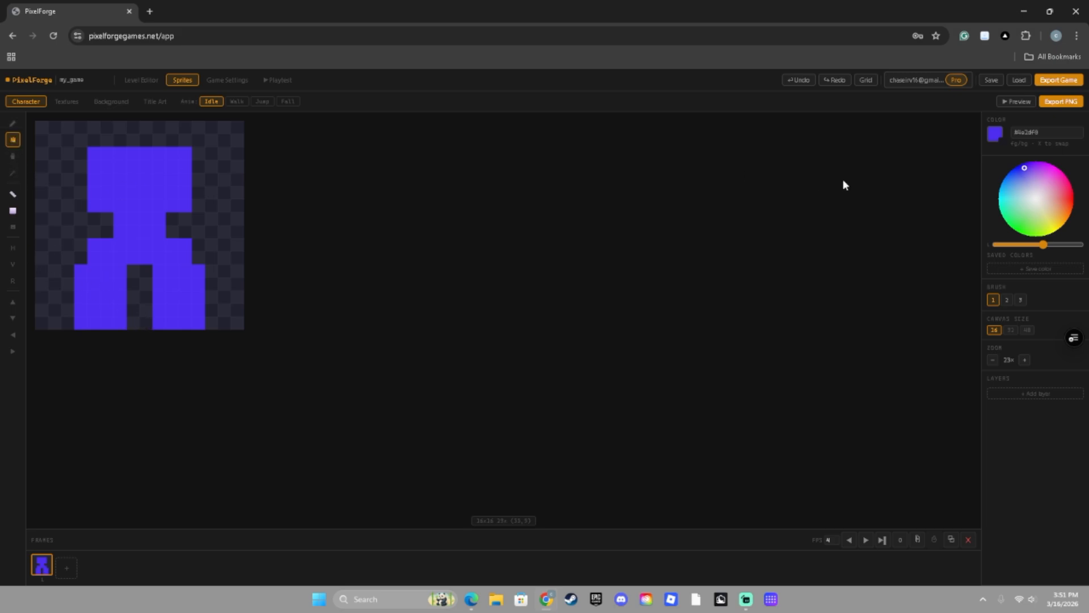
key("x")
left_click_drag(158, 168, 153, 193)
left_click(12, 123)
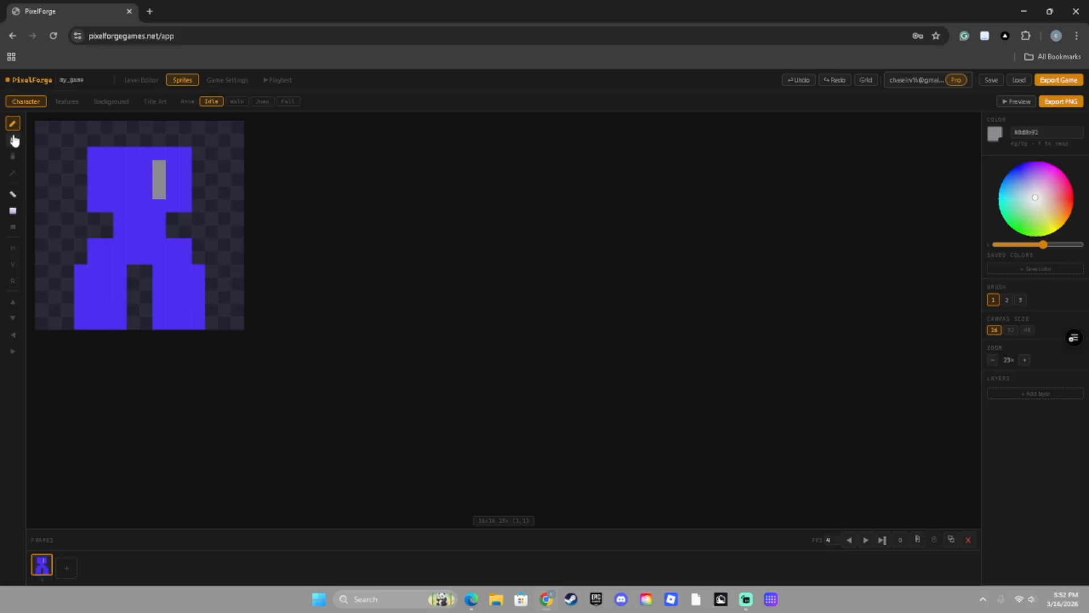
left_click(12, 173)
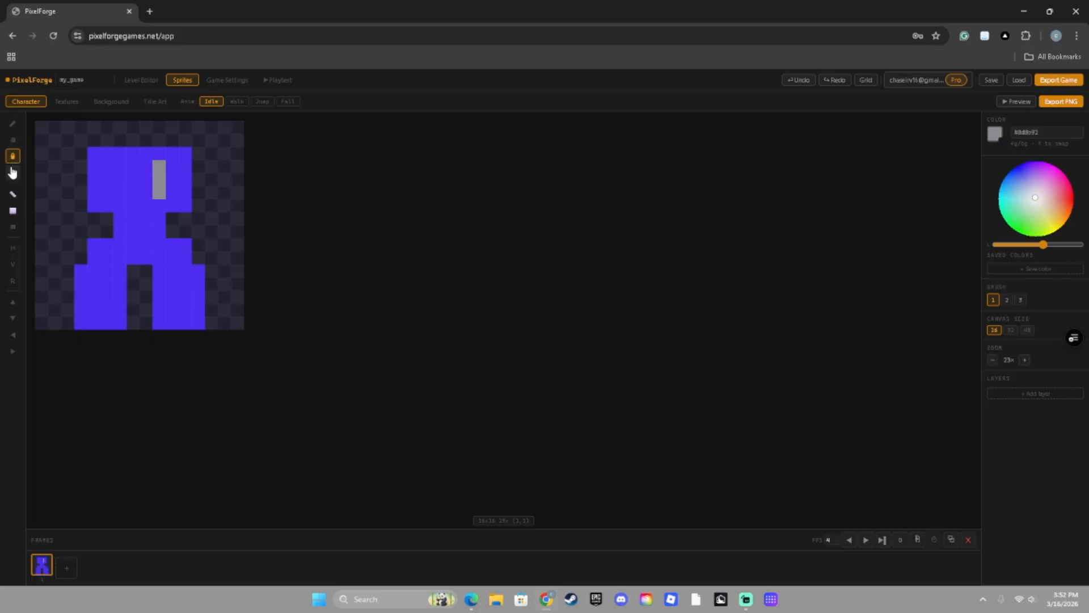
left_click(110, 176)
left_click(13, 123)
left_click_drag(150, 168, 162, 199)
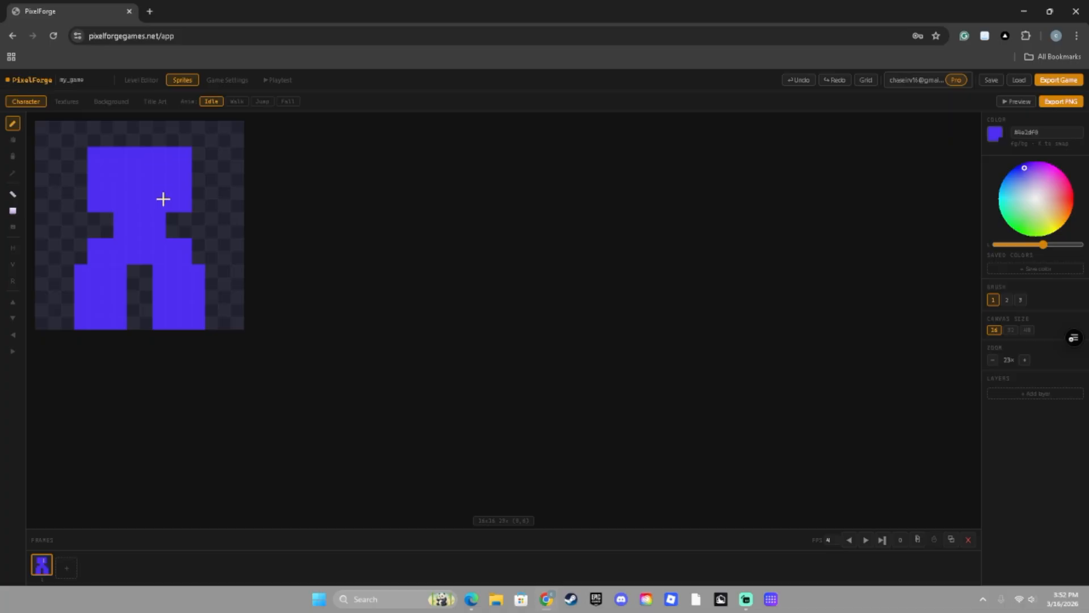
Save the body's violet-blue, white (#FFFFFF) and black as reusable colors.
left_click(1032, 272)
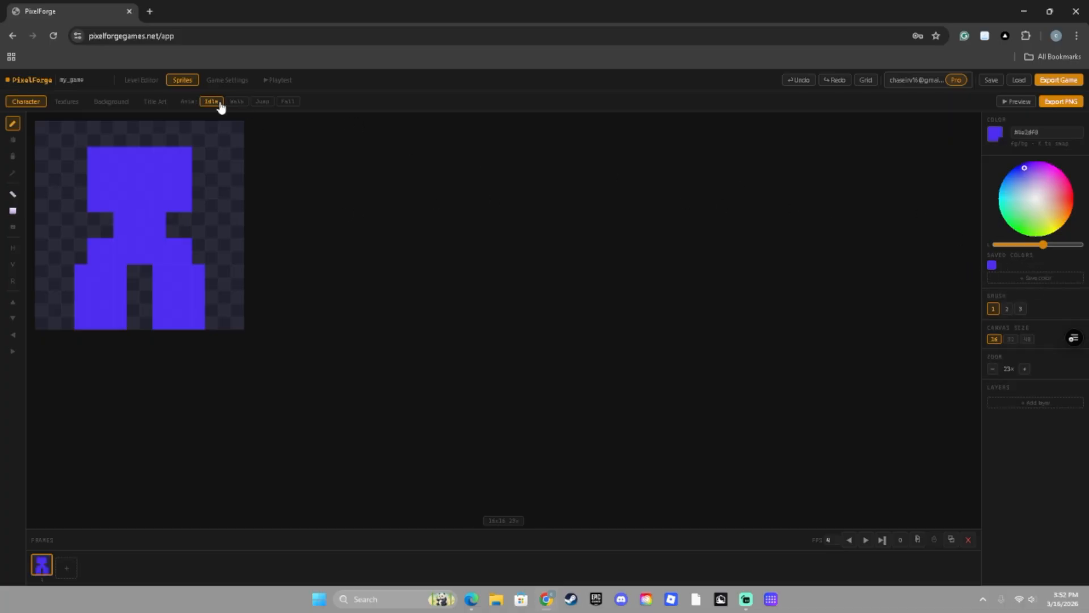
left_click(1035, 199)
left_click_drag(1041, 245, 1080, 245)
left_click(1031, 279)
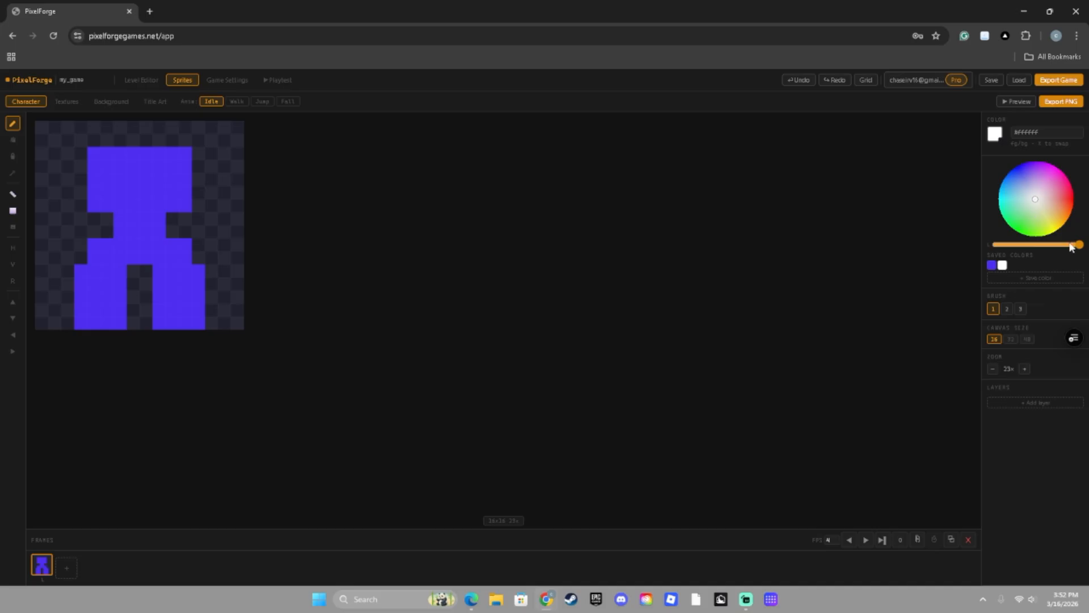
left_click_drag(1078, 245, 920, 249)
left_click(1017, 277)
left_click(1001, 265)
left_click_drag(156, 173, 153, 178)
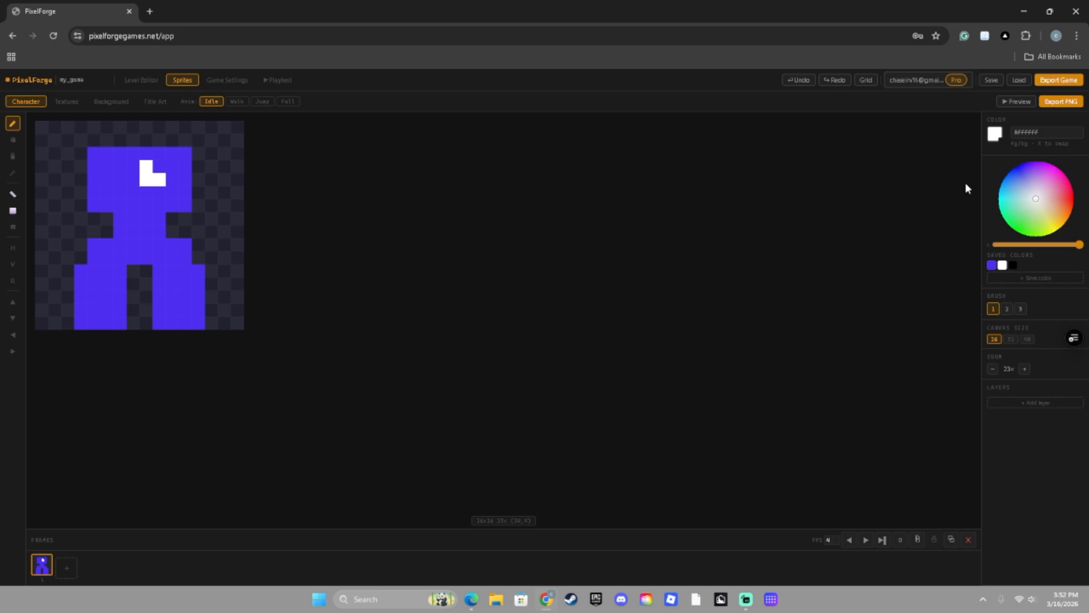
left_click(991, 265)
left_click_drag(147, 165, 160, 180)
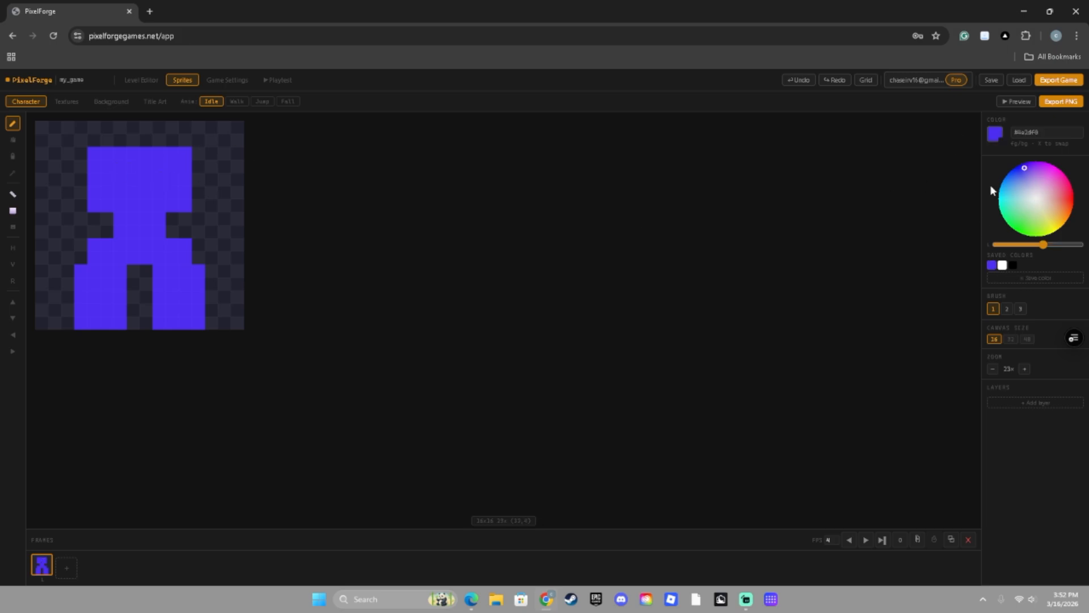
Draw two 2×2-pixel white eyes on the head, each with one black pupil pixel in its outer corner.
left_click(1013, 265)
left_click(171, 167)
left_click(107, 179)
key("x")
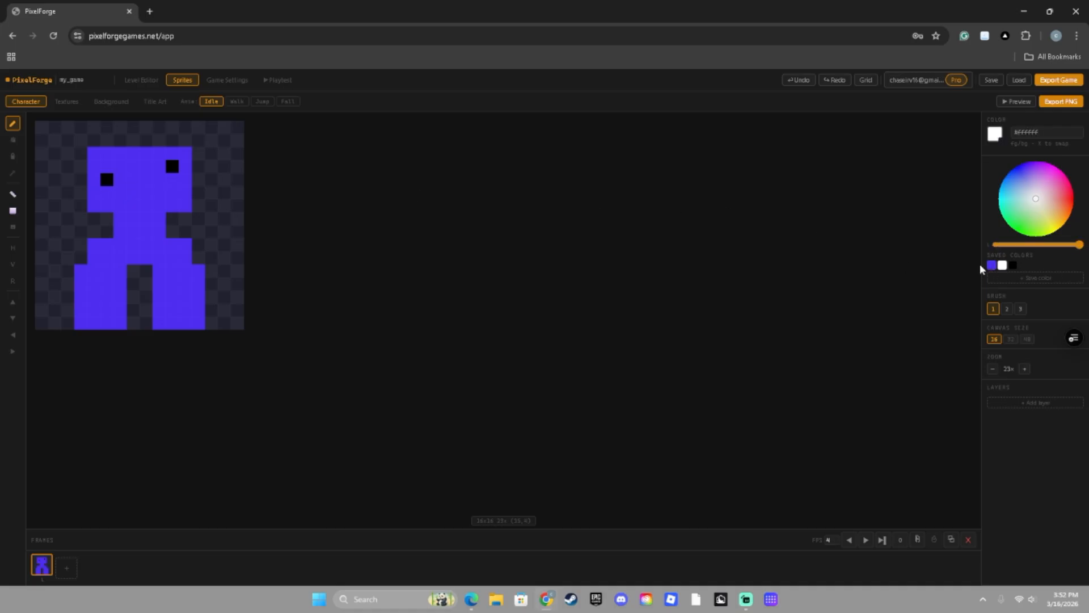
left_click(159, 166)
left_click(159, 179)
left_click(172, 179)
left_click(107, 167)
left_click(119, 167)
left_click(116, 176)
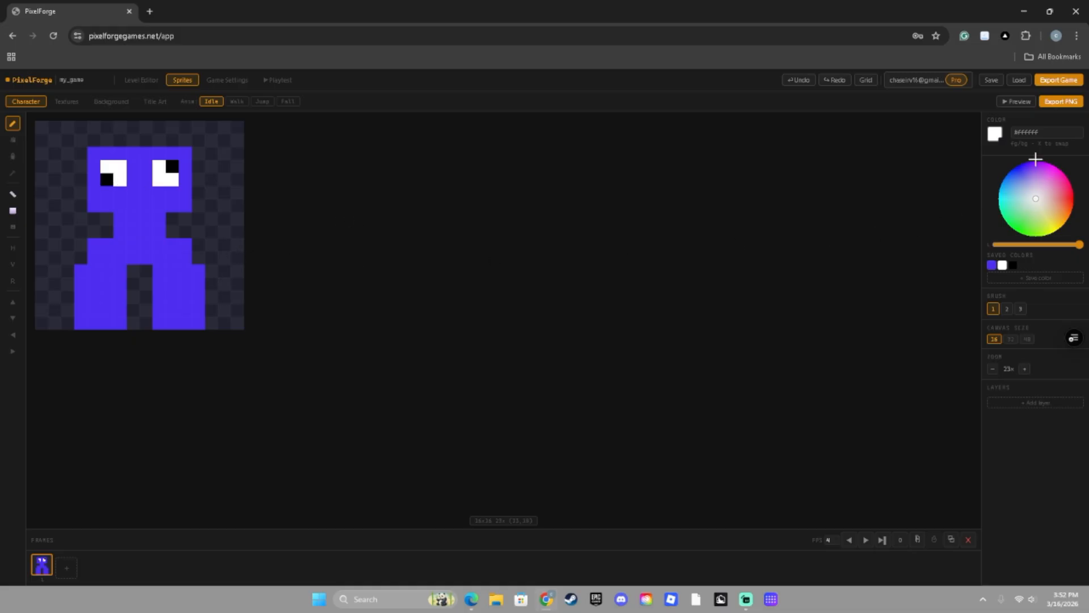
Mix a bright pink, save it as a reusable color and paint a two-pixel mouth at the base of the head.
left_click_drag(1074, 239, 1039, 244)
left_click(1040, 279)
left_click(132, 206)
left_click(143, 207)
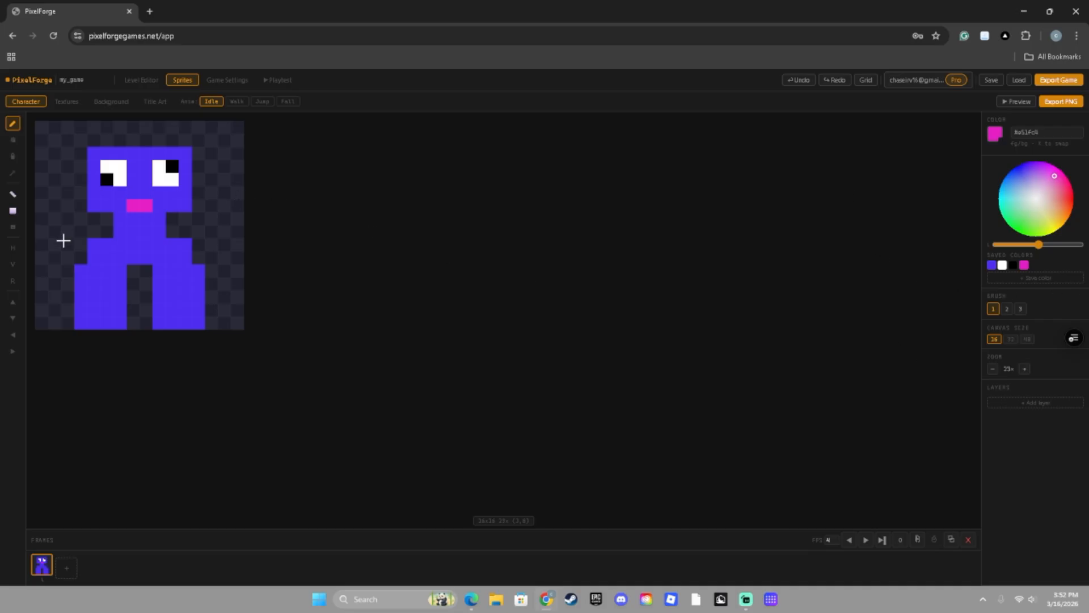
Rotate the character sprite through a full turn in quarter-turn increments.
left_click(13, 281)
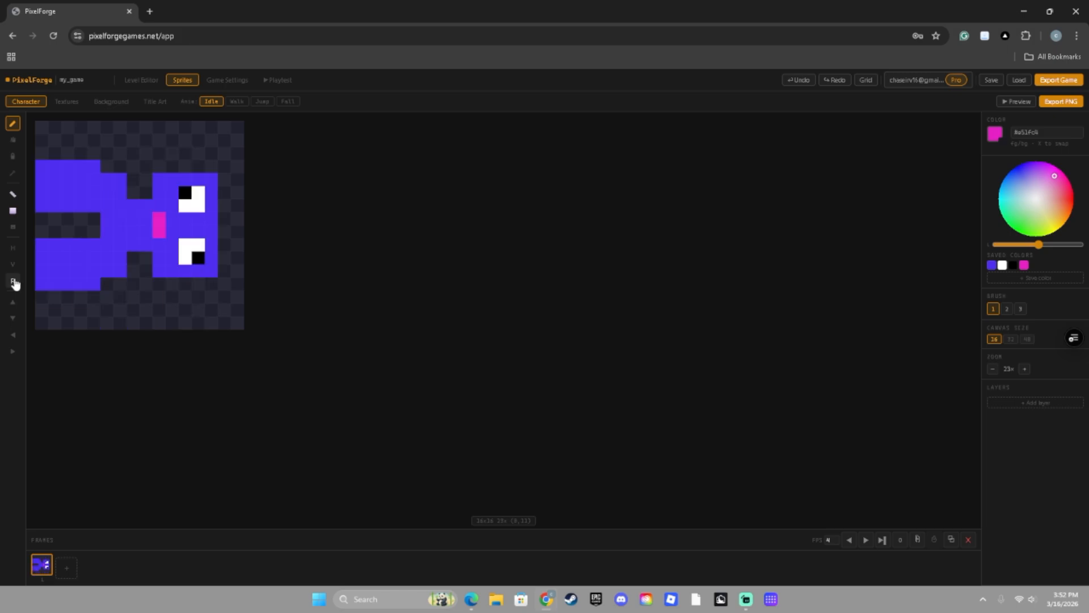
double_click(13, 281)
left_click(14, 282)
Shift the character sprite up by two pixels on the canvas.
left_click(12, 302)
left_click(13, 305)
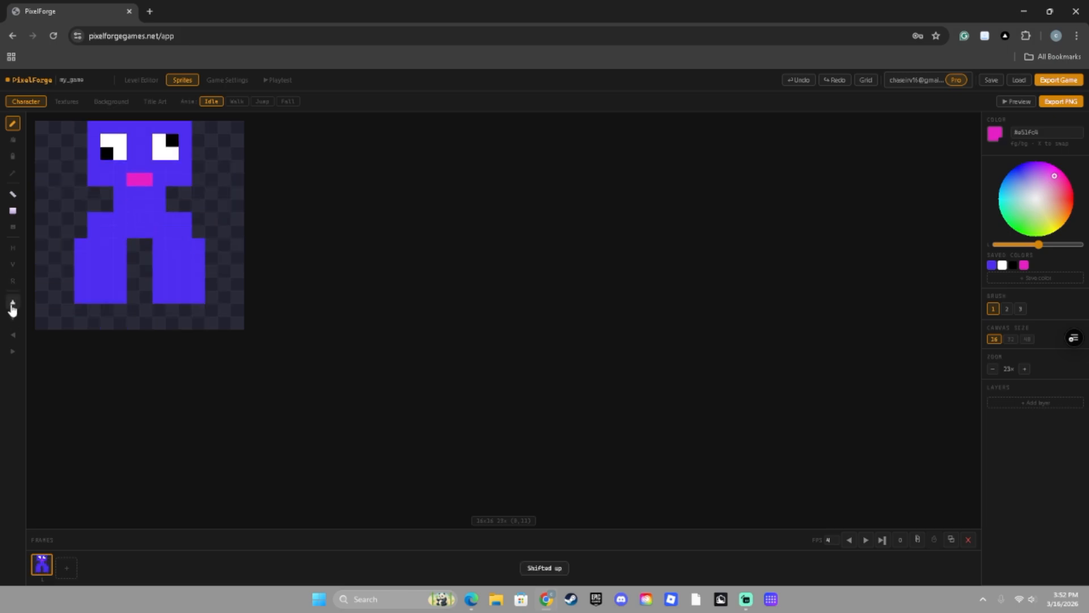
Shift the character sprite vertically until its feet rest on the bottom edge of the canvas.
double_click(13, 306)
double_click(12, 307)
double_click(13, 308)
left_click(13, 308)
left_click(13, 308)
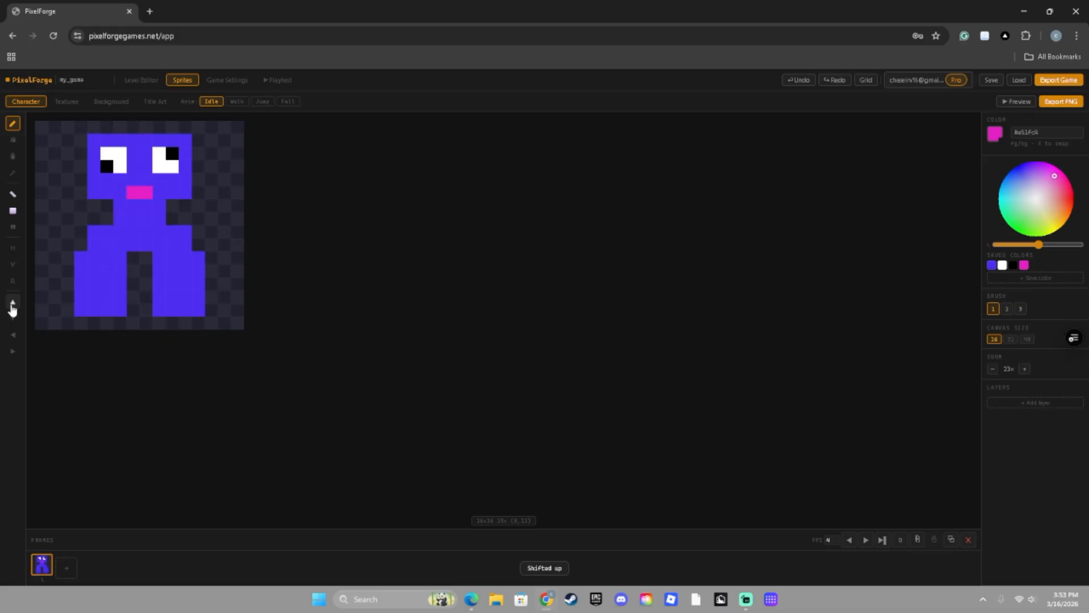
left_click(12, 307)
left_click(12, 319)
left_click(12, 319)
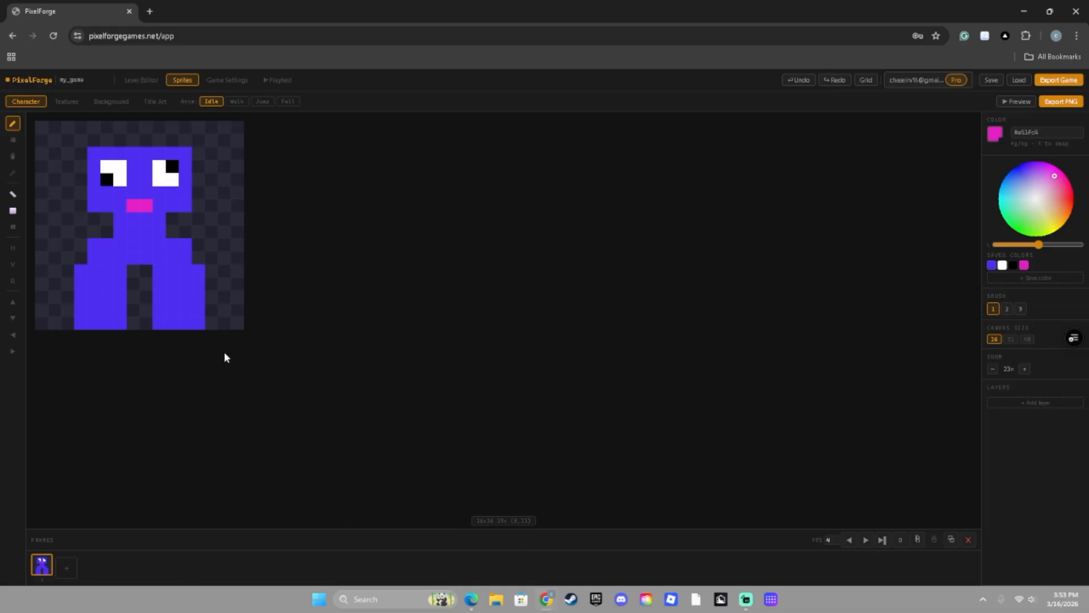
Duplicate the idle frame repeatedly to build an Idle animation of twelve identical frames.
left_click(67, 567)
left_click(968, 540)
left_click(951, 540)
left_click(951, 539)
left_click(951, 540)
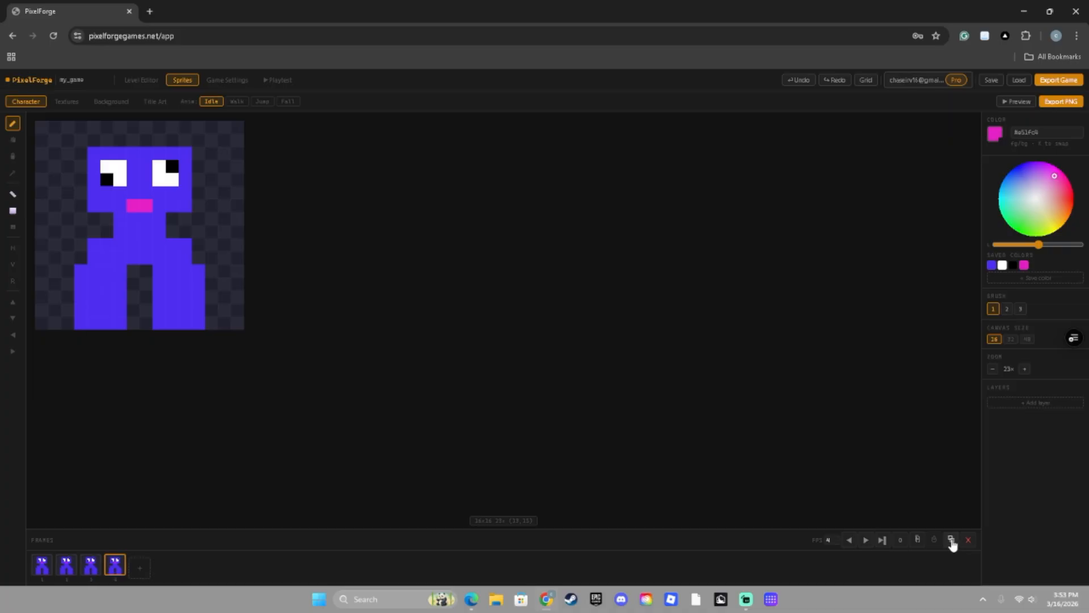
left_click(951, 540)
left_click(952, 540)
left_click(71, 562)
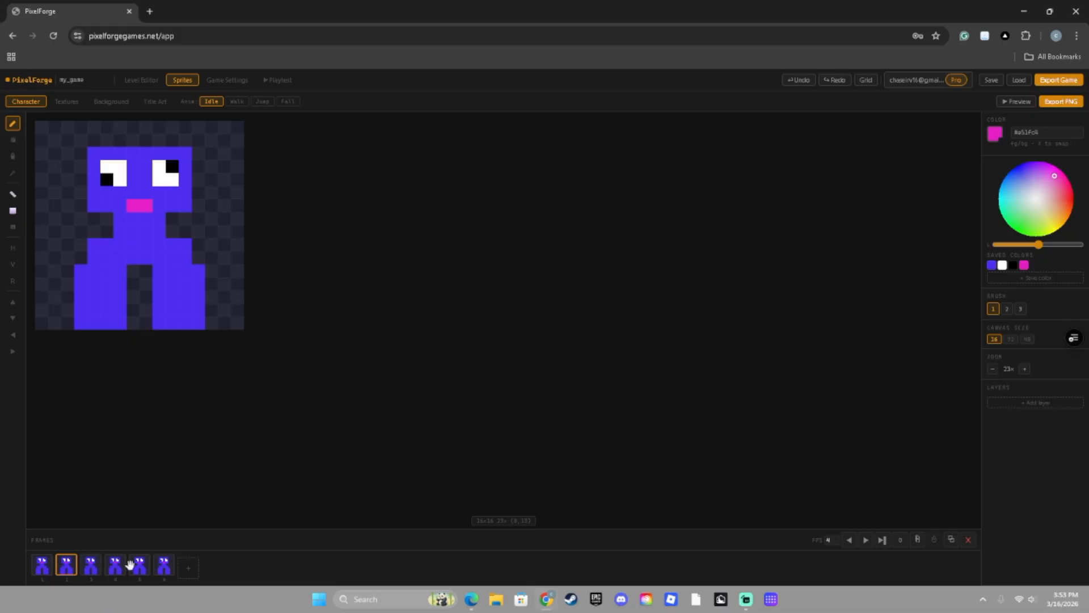
left_click(163, 563)
left_click(953, 540)
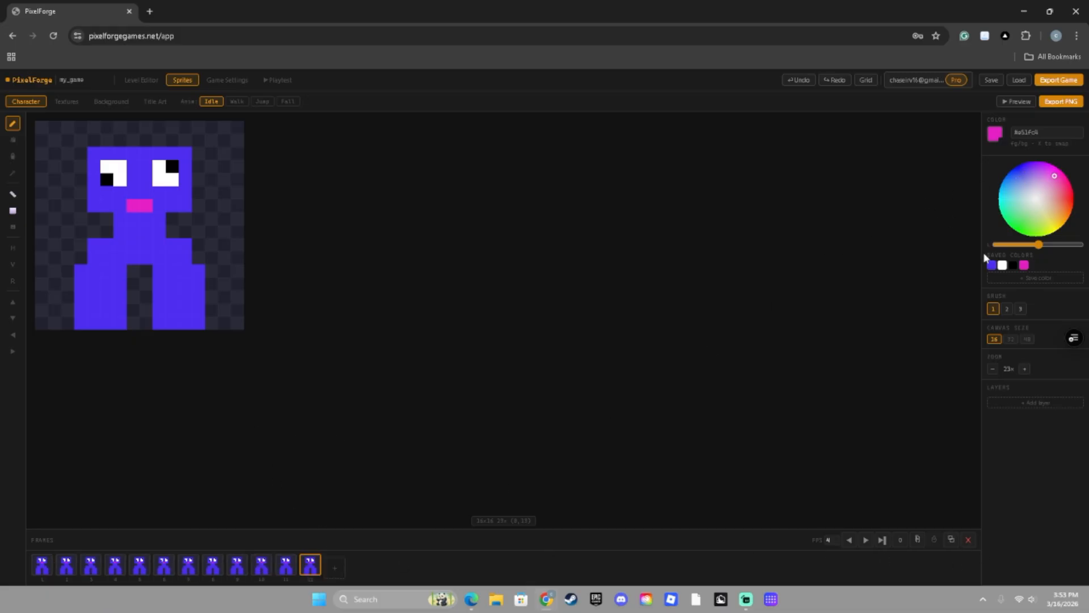
Paint over both eyes with the saved blue in the last idle frame to make a blink, and play the animation.
left_click(991, 265)
mouse_move(156, 168)
left_mouse_down()
mouse_move(167, 173)
mouse_move(108, 173)
left_mouse_up()
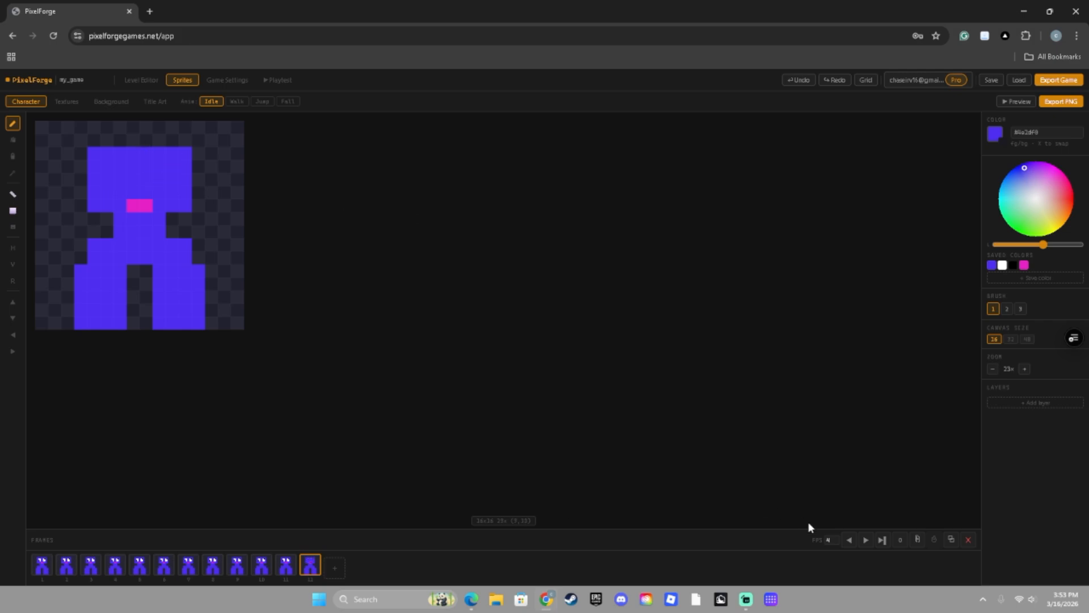
left_click(866, 540)
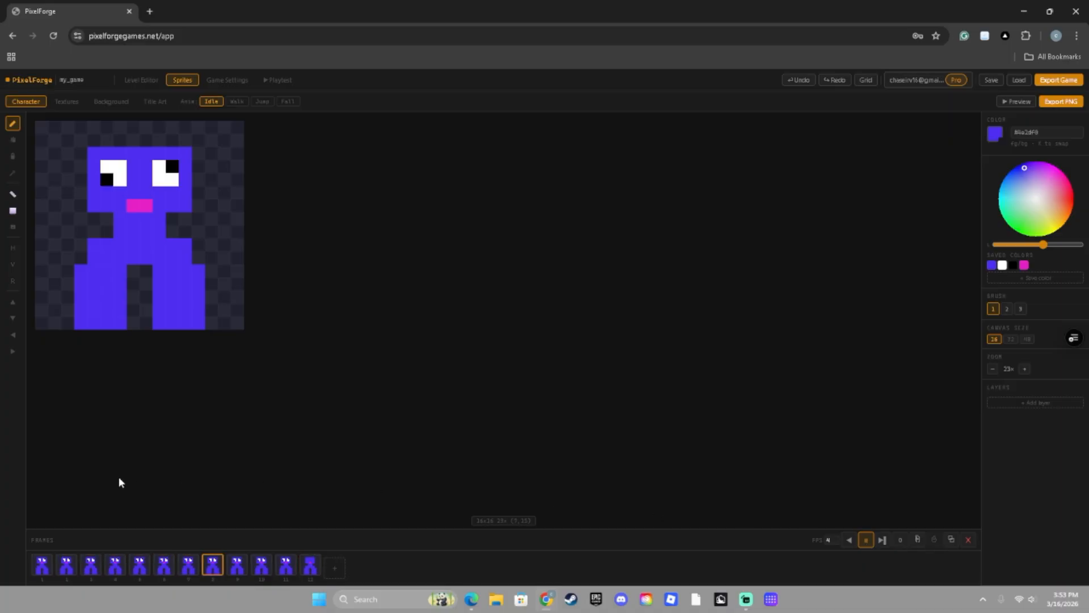
left_click(237, 102)
left_click(211, 102)
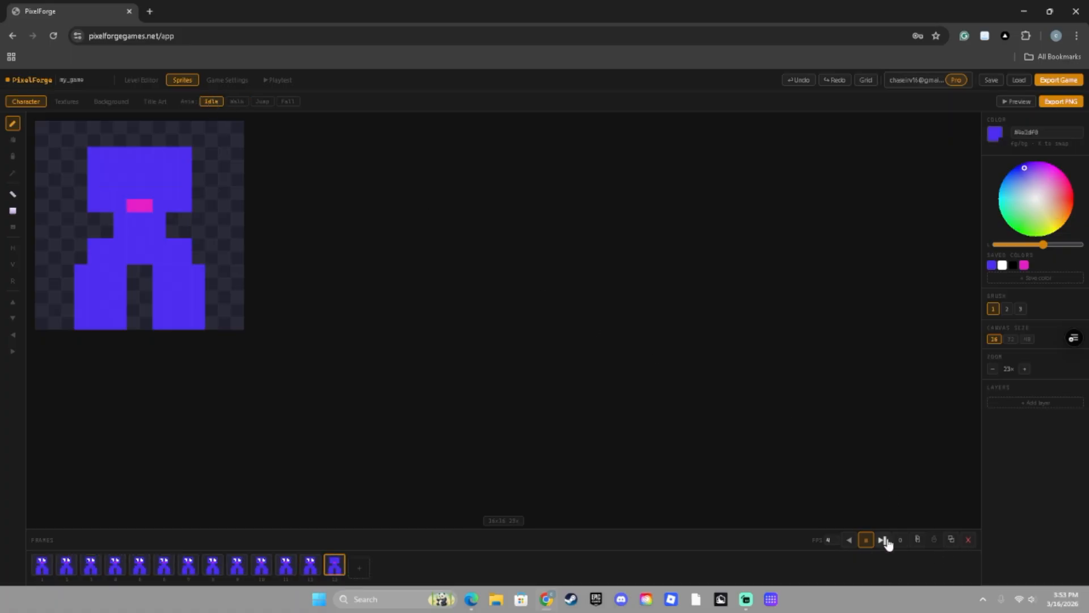
left_click(866, 541)
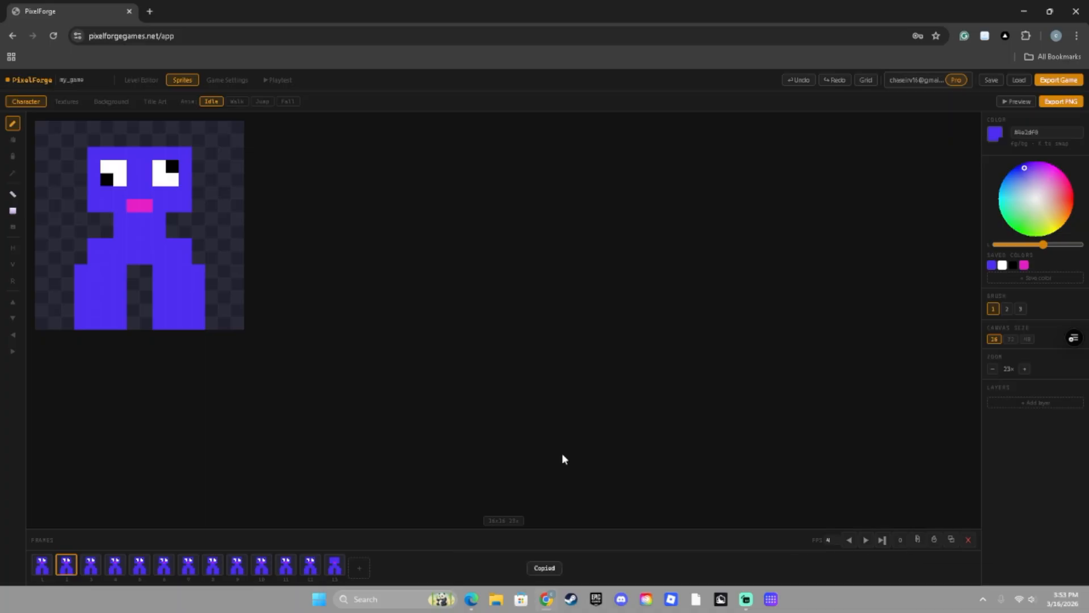
Paste the copied idle frame into the Walk animation and delete its blank first frame.
left_click(236, 102)
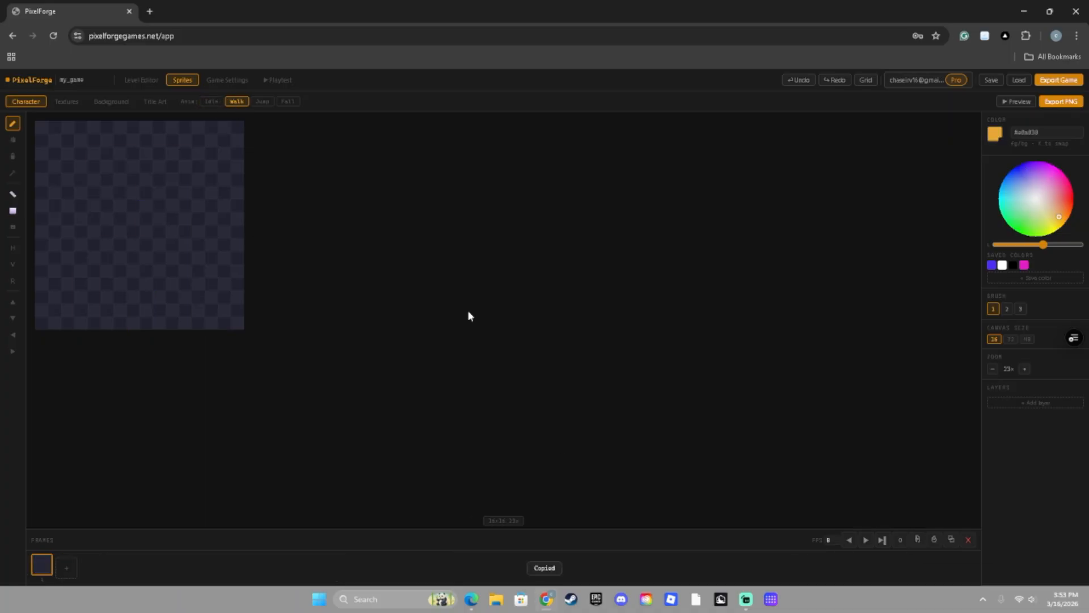
left_click(934, 540)
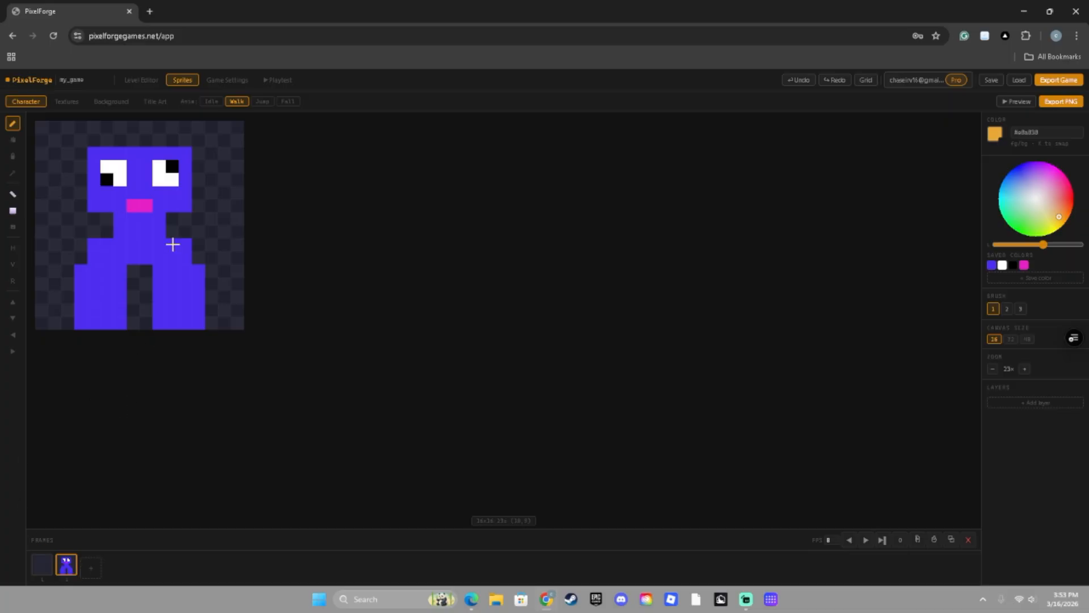
left_click(42, 564)
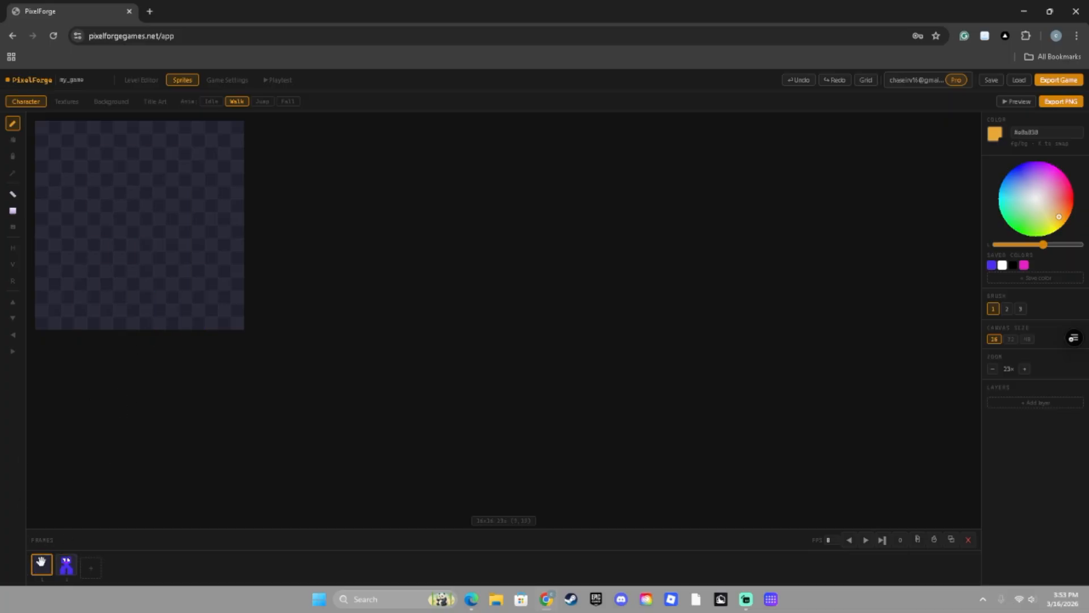
left_click(968, 539)
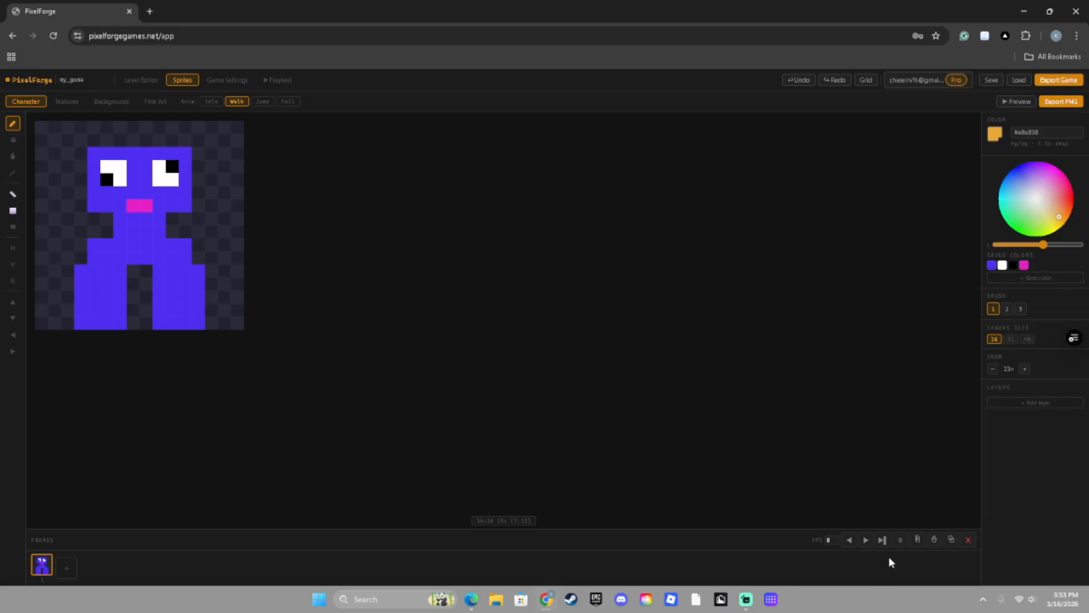
Duplicate the walk frame, erase the outermost column of each leg and fill the gap between the legs with the saved blue.
left_click(952, 540)
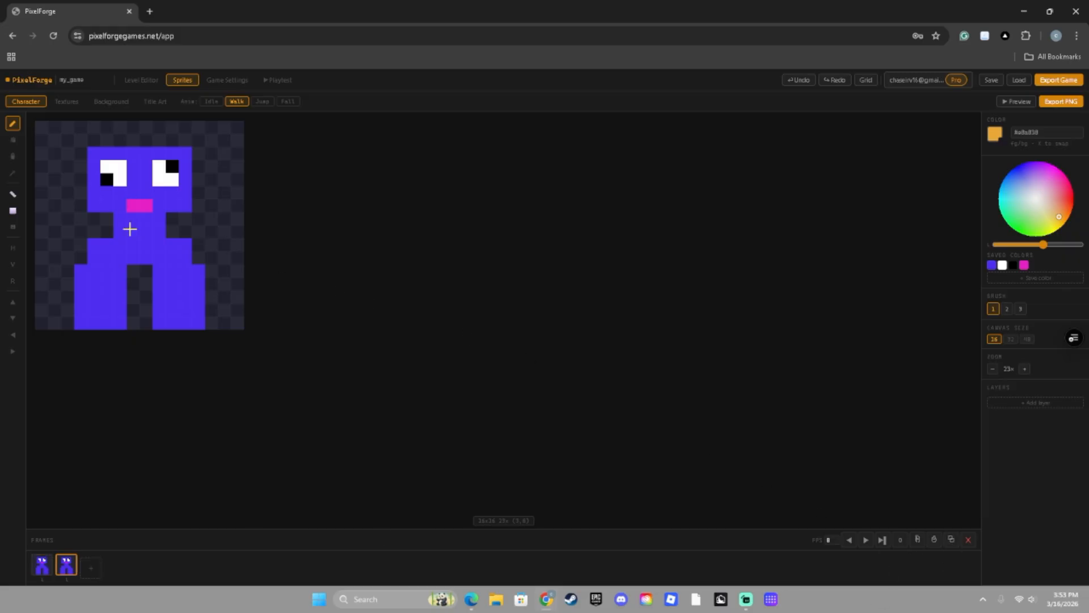
left_click(12, 139)
left_click_drag(198, 267, 186, 323)
mouse_move(75, 267)
left_mouse_down()
mouse_move(69, 316)
mouse_move(93, 323)
left_mouse_up()
left_click(13, 123)
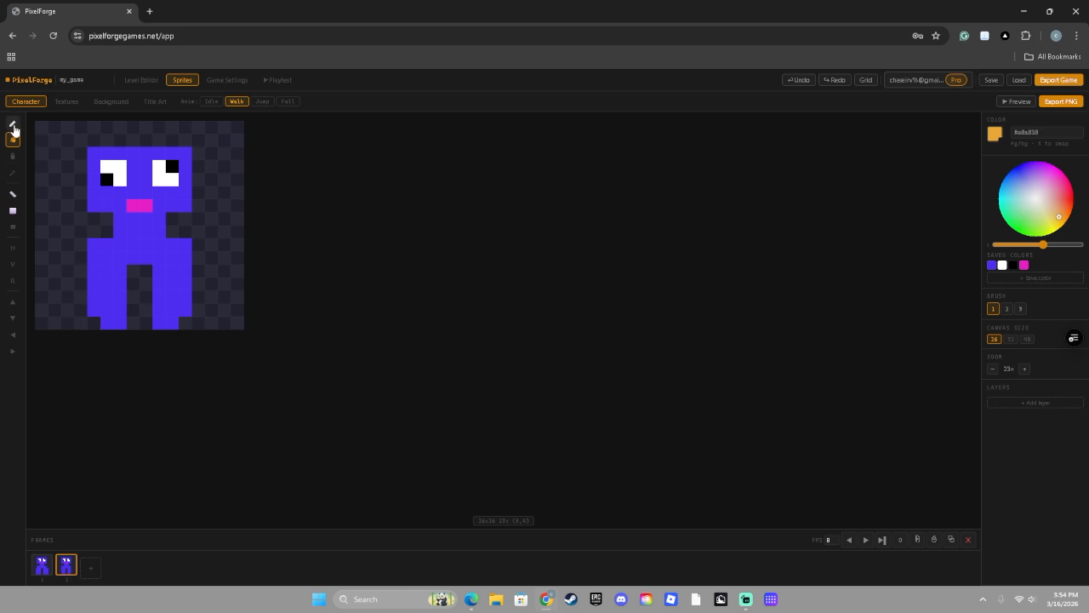
left_click(992, 264)
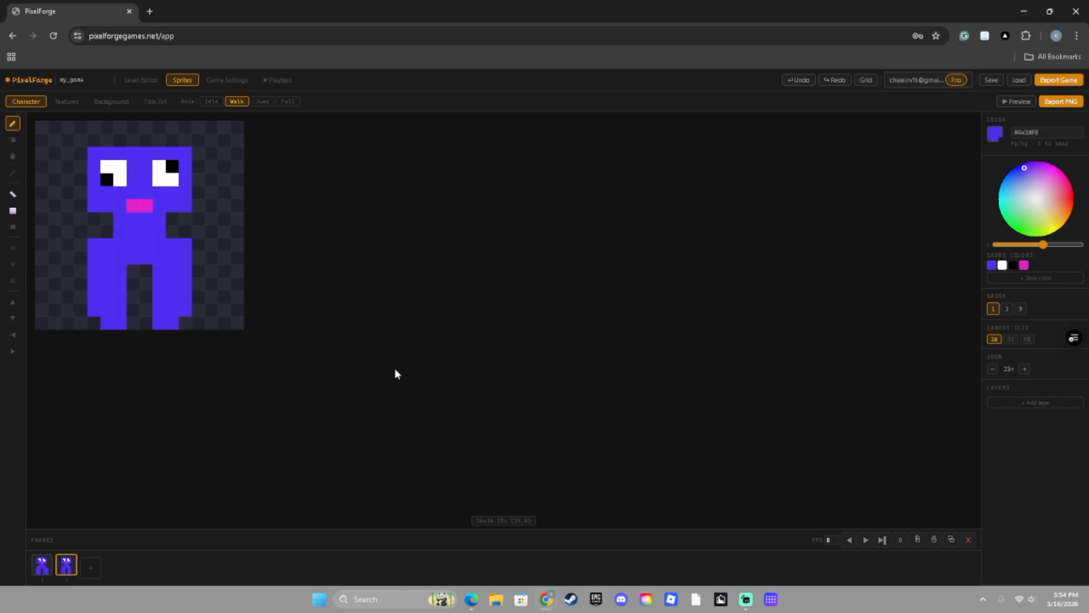
left_click(183, 326)
left_click(92, 324)
left_click_drag(132, 271, 146, 323)
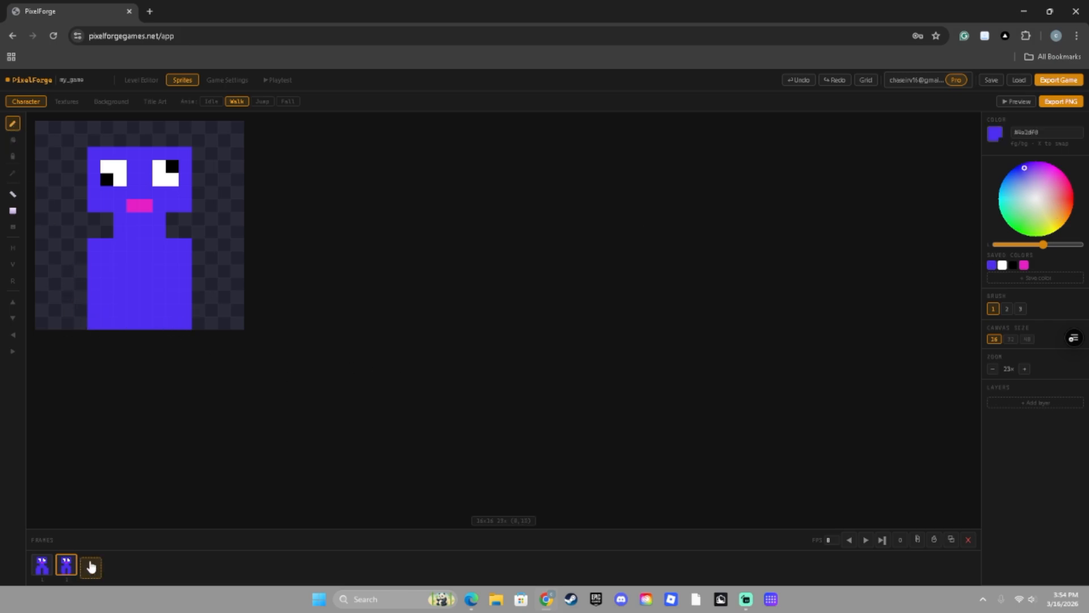
Add a third walk frame based on the second and narrow its lower body by one pixel column on each side.
left_click(934, 539)
left_click_drag(198, 284, 179, 262)
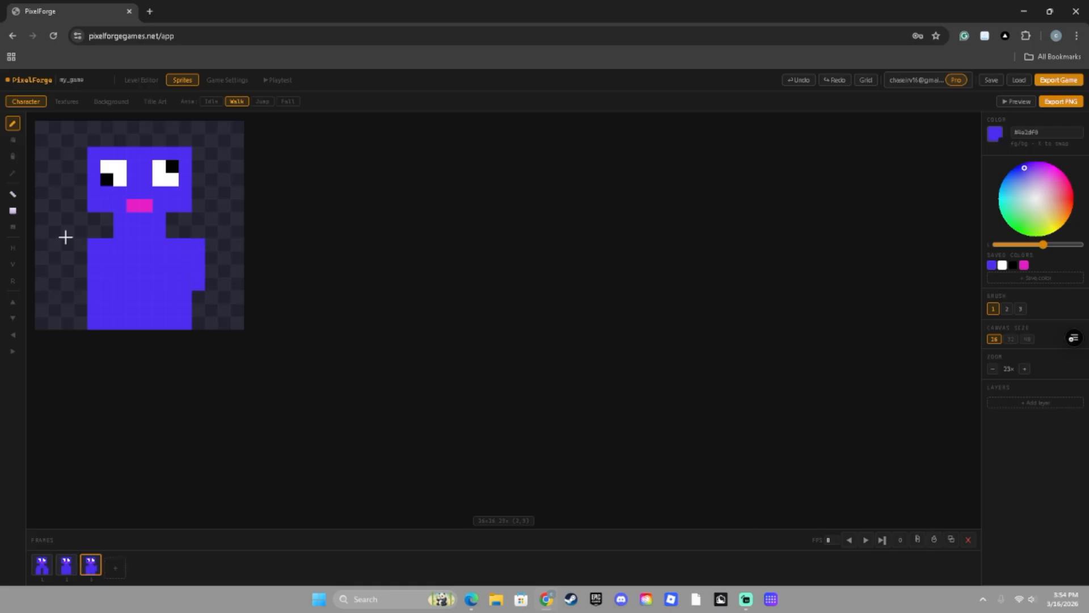
left_click(12, 139)
left_click_drag(192, 219, 200, 290)
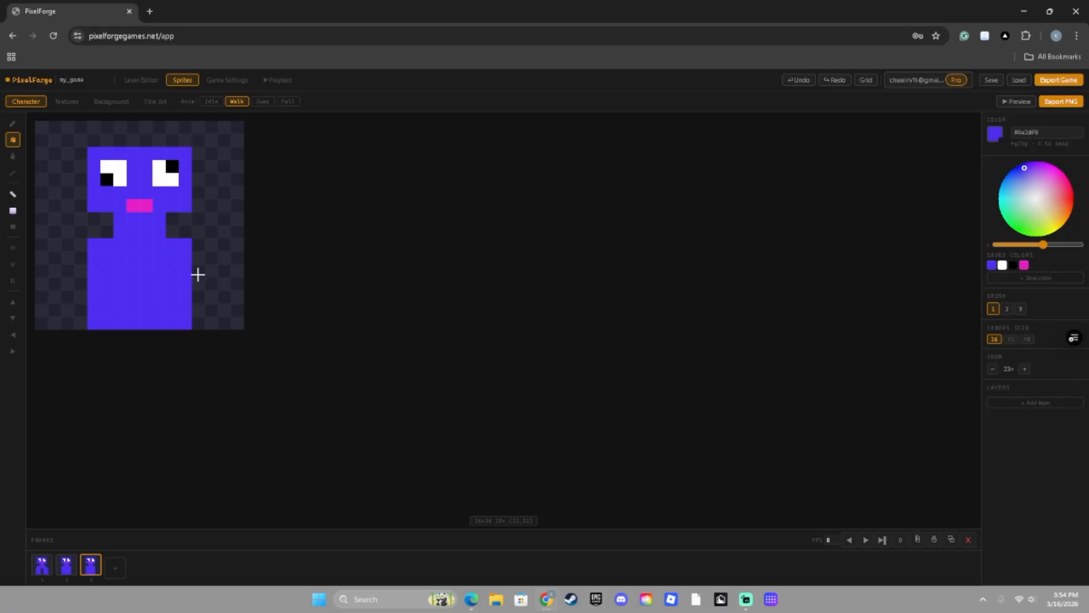
mouse_move(186, 246)
left_mouse_down()
mouse_move(99, 327)
mouse_move(78, 300)
mouse_move(120, 321)
left_mouse_up()
key("ctrl+z")
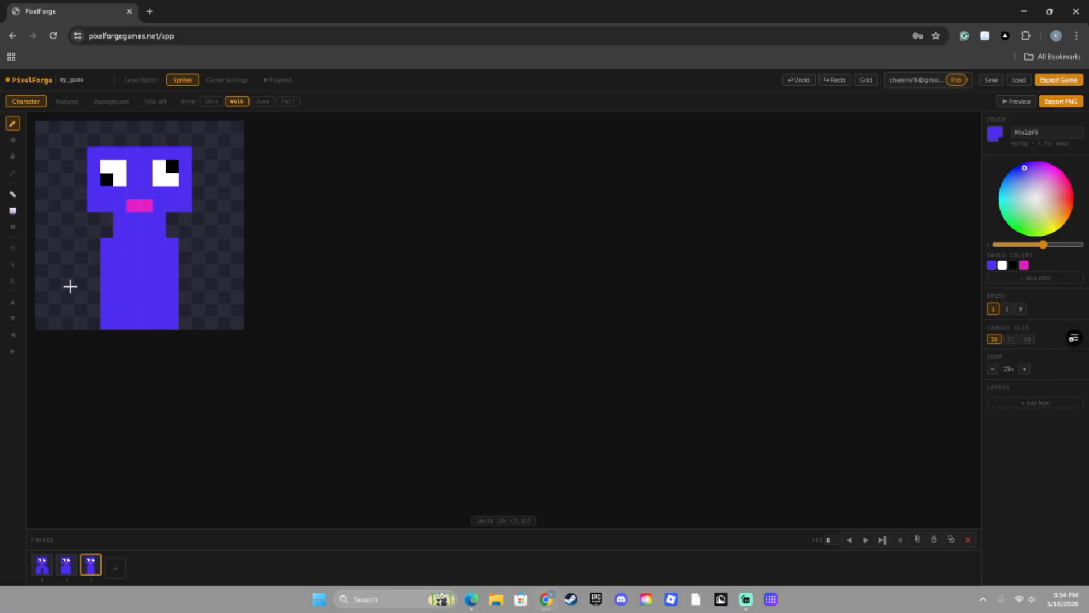
Duplicate the third walk frame and erase one more pixel column from each side of the lower body.
left_click(951, 539)
left_click(13, 139)
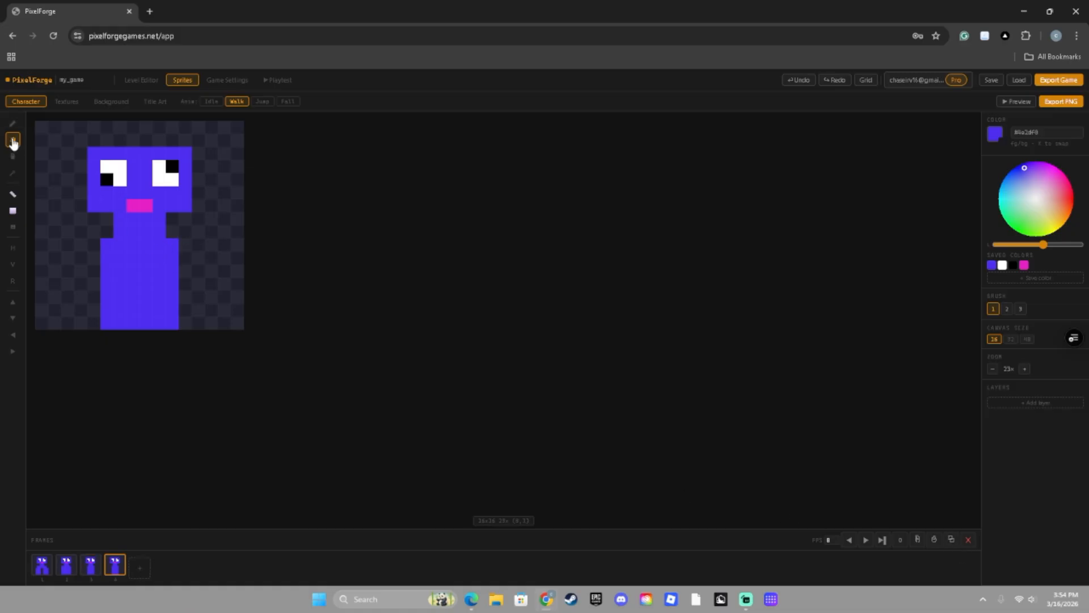
left_click_drag(172, 242, 177, 318)
left_click_drag(101, 250, 105, 328)
Append copies of walk frames 3 and 2 to the end of the sequence and play the animation.
left_click(91, 565)
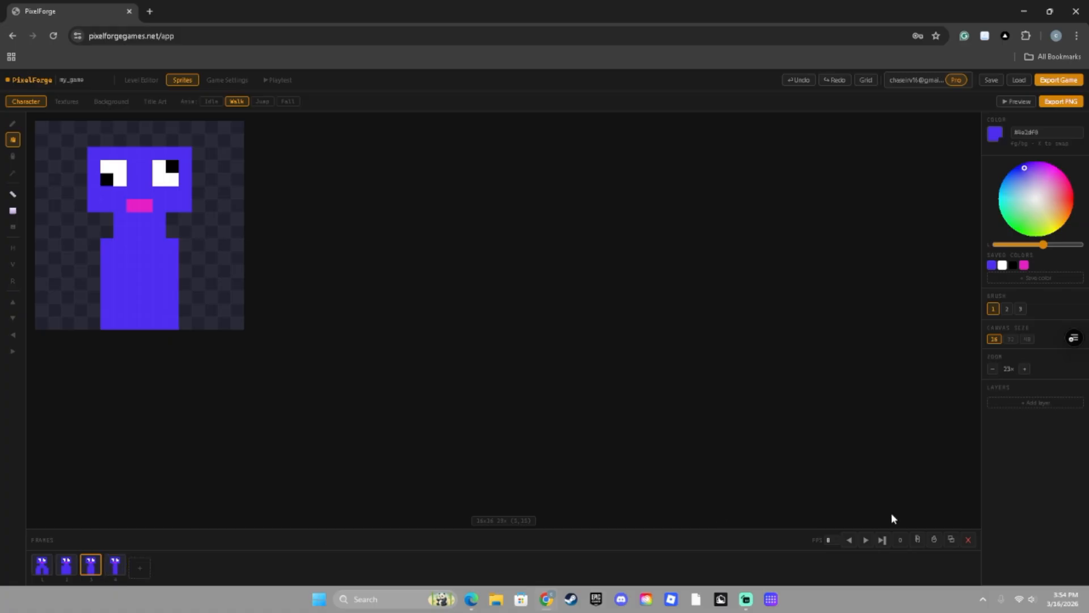
left_click(952, 539)
mouse_move(118, 561)
left_mouse_down()
mouse_move(165, 567)
mouse_move(116, 564)
mouse_move(138, 566)
left_mouse_up()
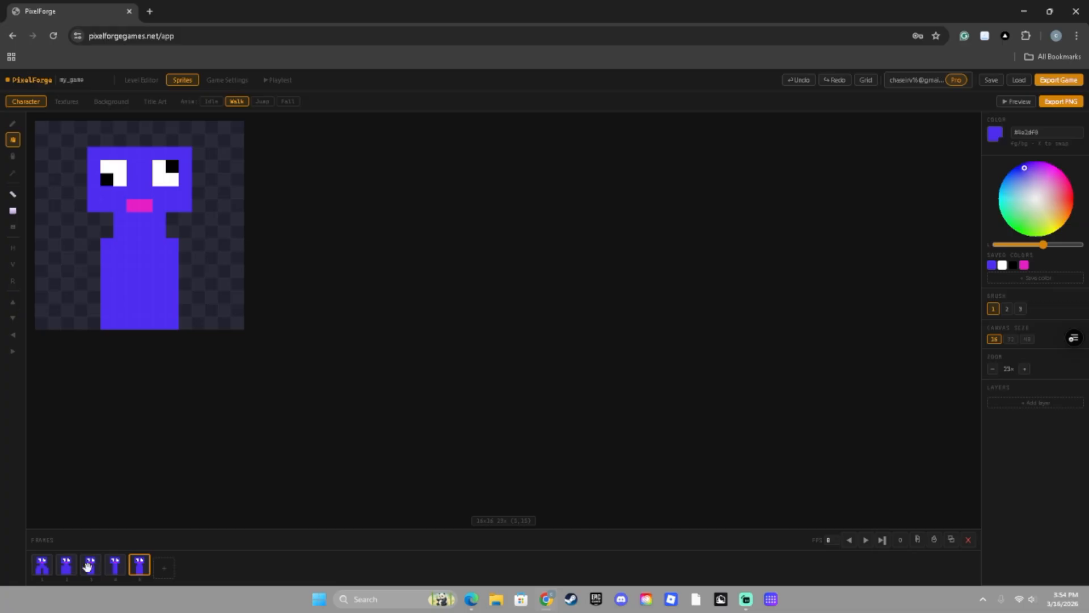
left_click(67, 566)
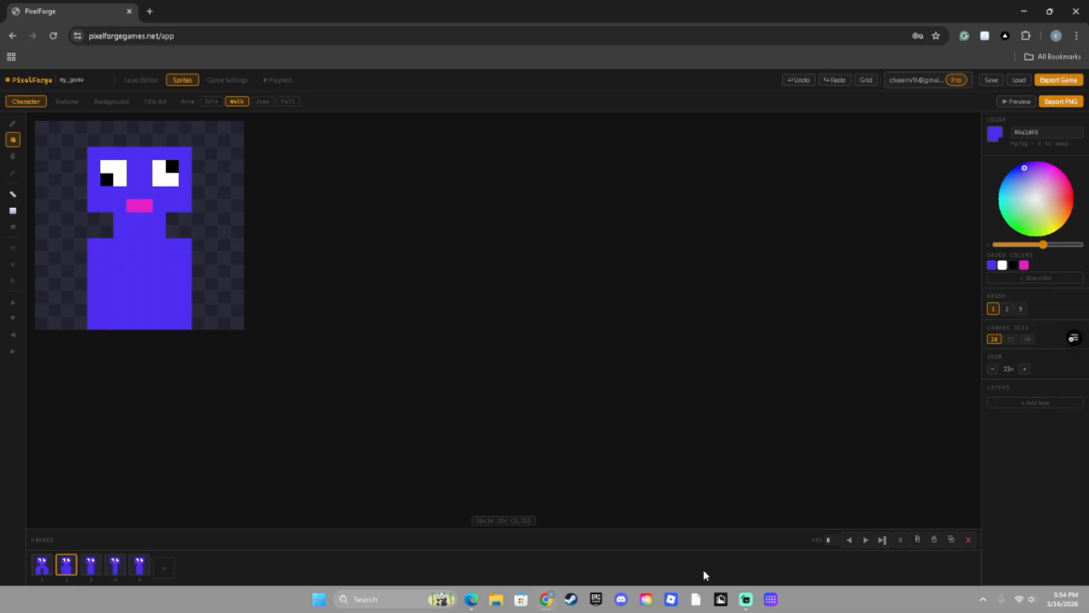
left_click(951, 539)
left_click_drag(90, 564, 167, 565)
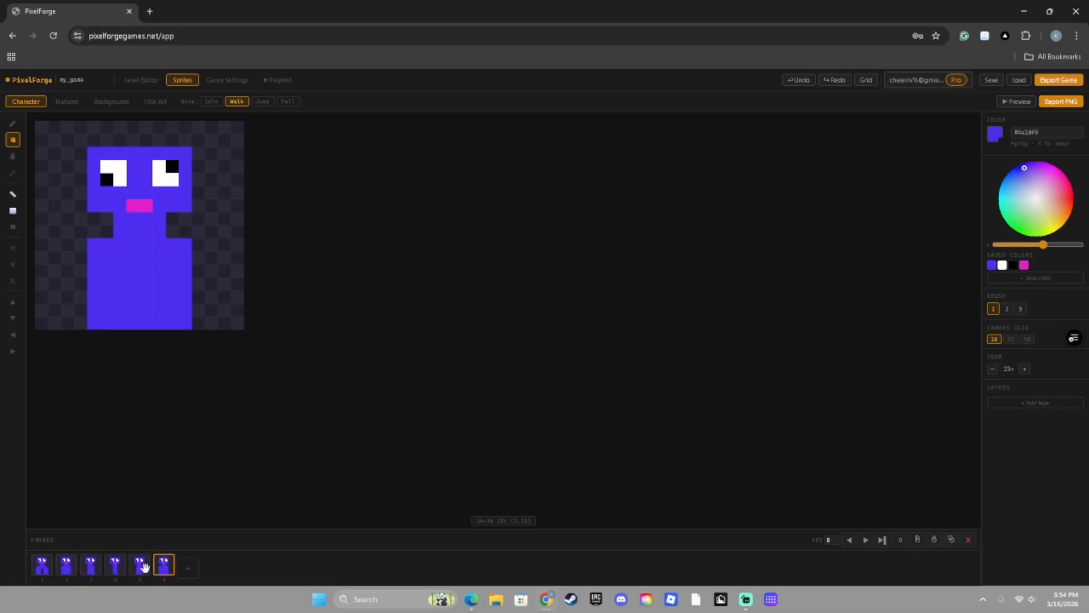
left_click(865, 540)
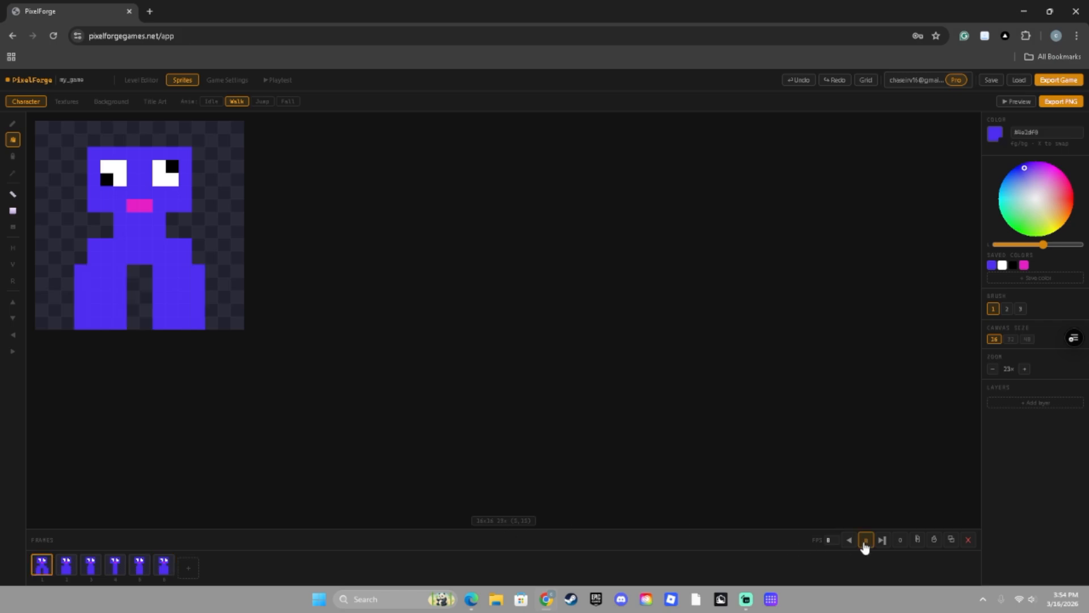
left_click(866, 539)
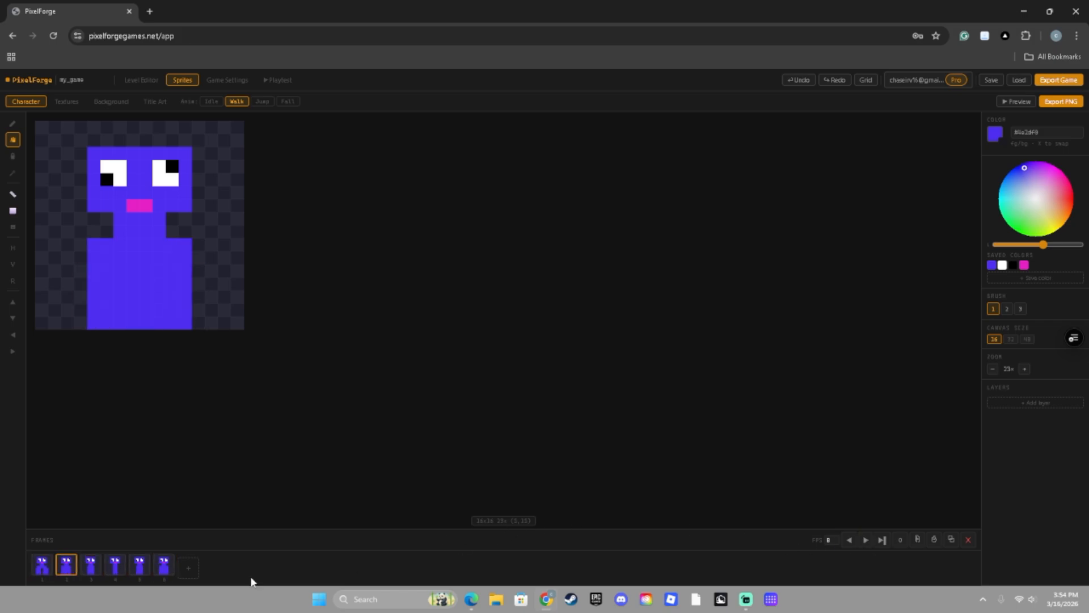
Flip walk frames 2 and 4 horizontally.
left_click(41, 567)
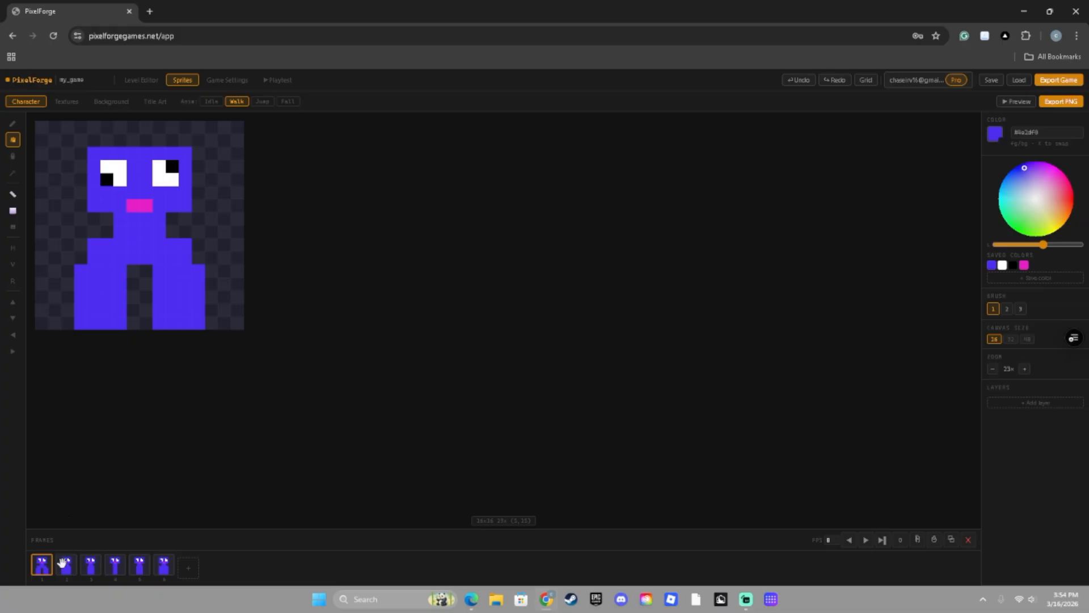
left_click(65, 564)
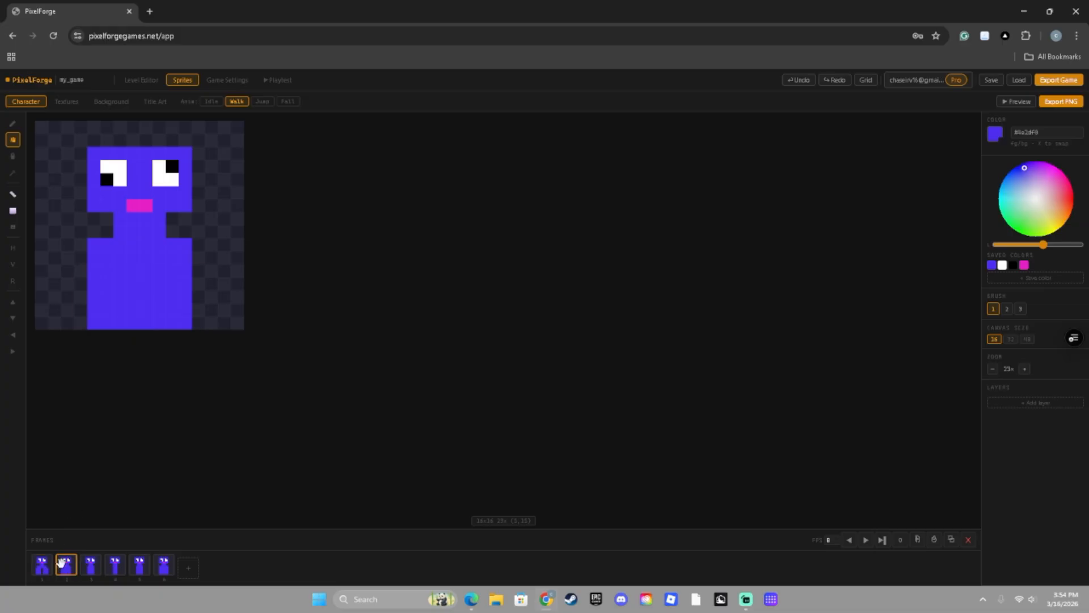
left_click(12, 247)
left_click(115, 565)
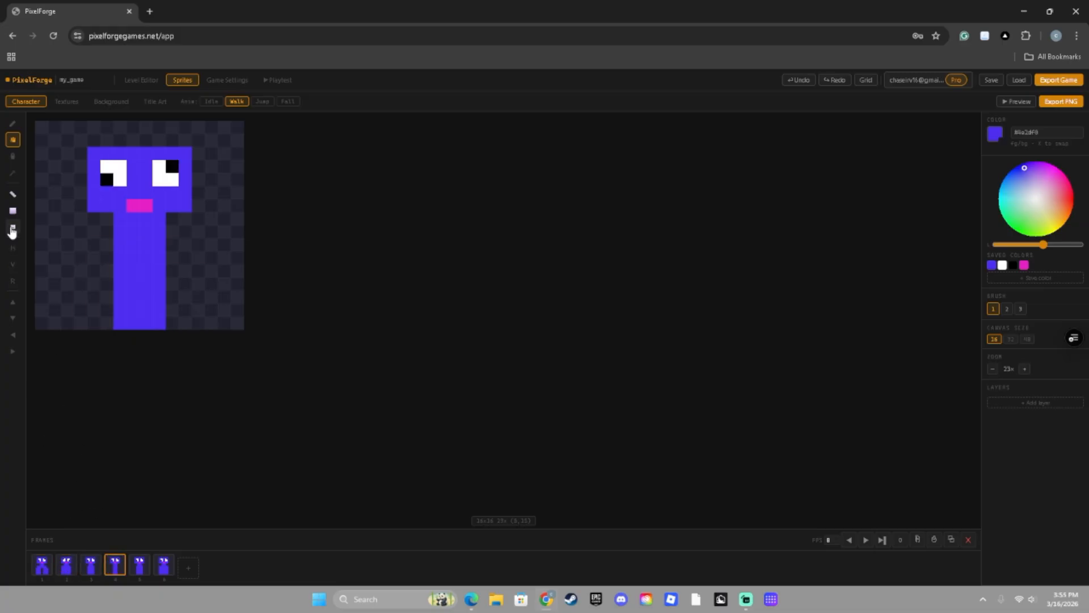
left_click(12, 248)
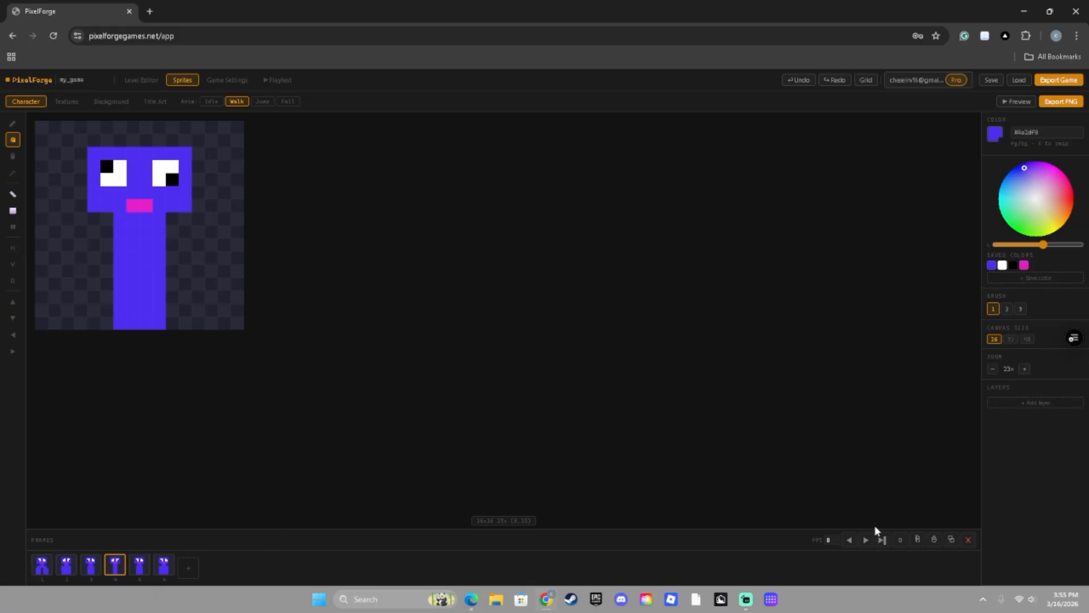
Set the walk animation's speed to 1 FPS and play it back.
left_click(866, 540)
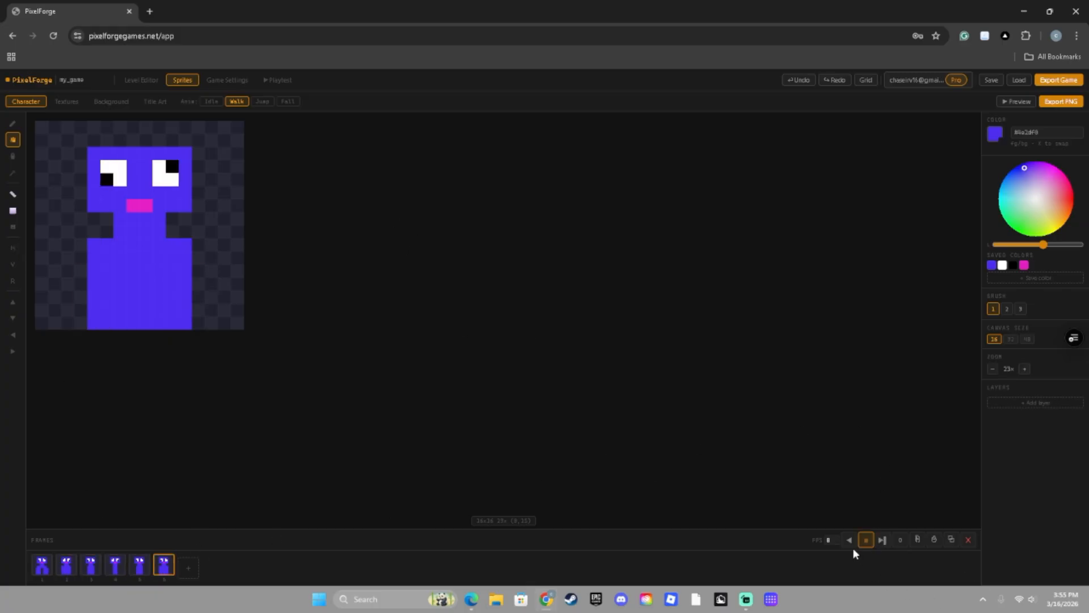
left_click(867, 540)
left_click(865, 540)
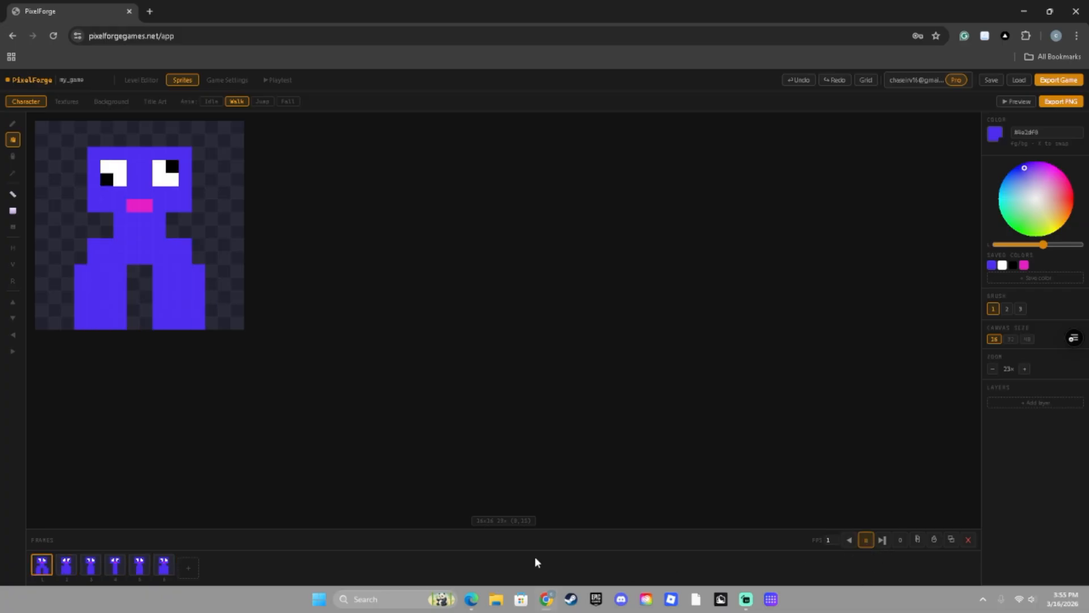
left_click(865, 540)
Copy the second idle frame into the jump animation and delete the blank first frame.
left_click(261, 101)
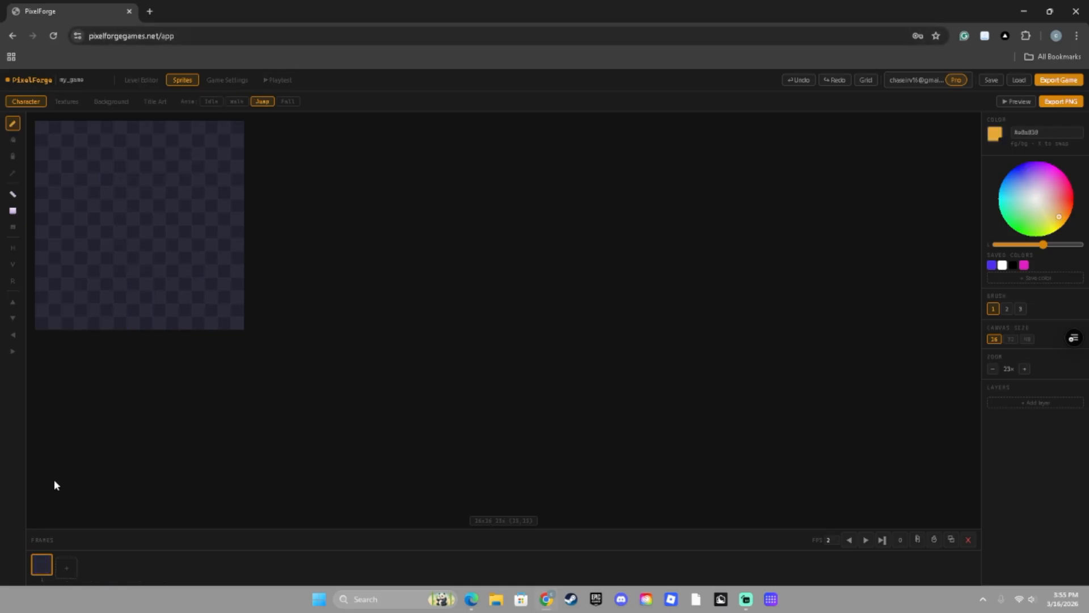
left_click(211, 101)
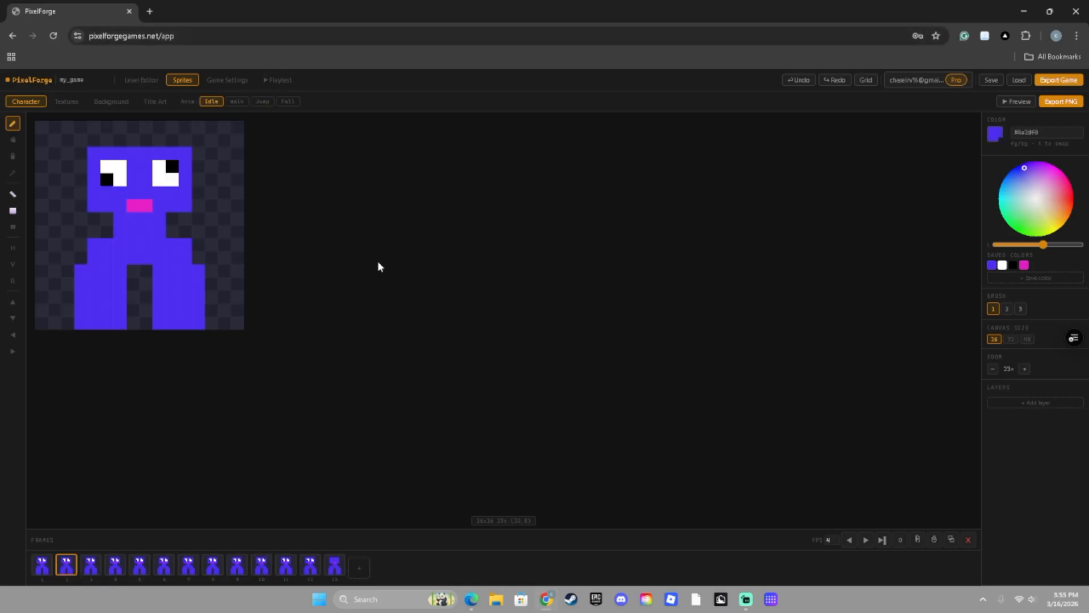
left_click(919, 538)
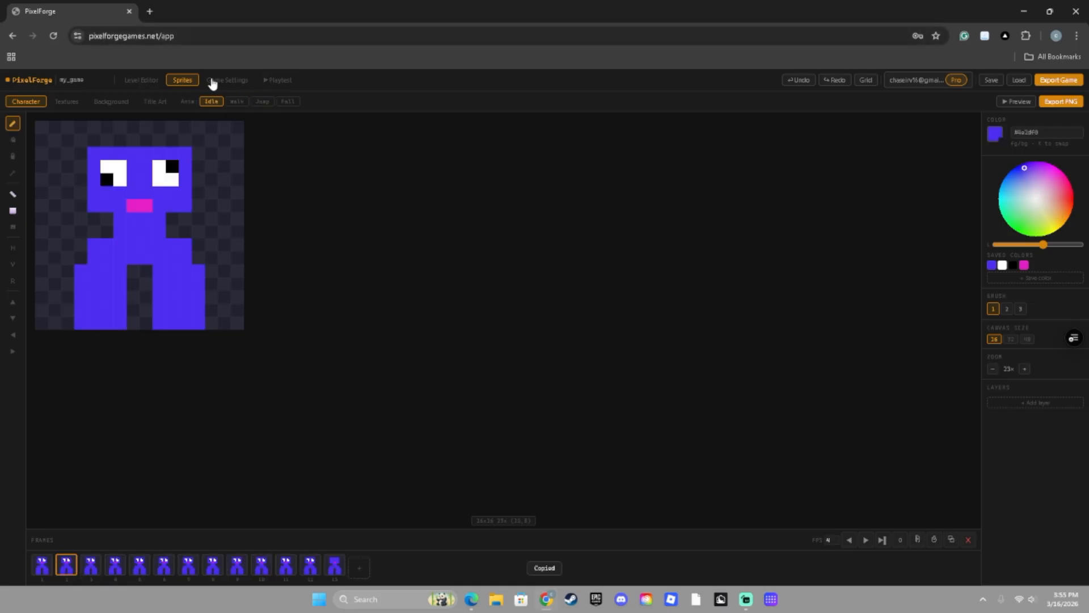
left_click(262, 101)
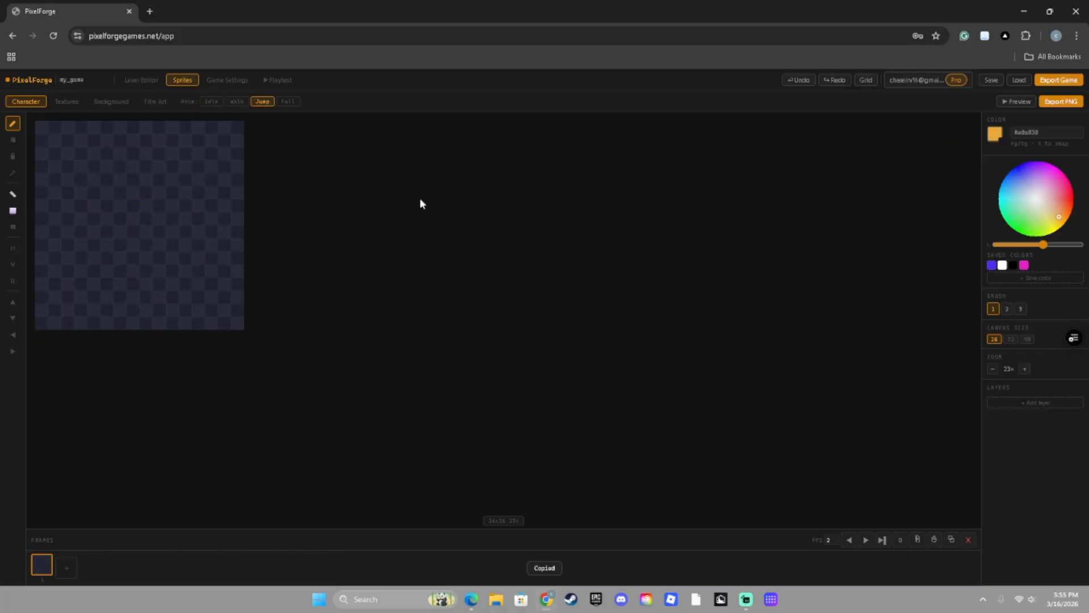
left_click(934, 541)
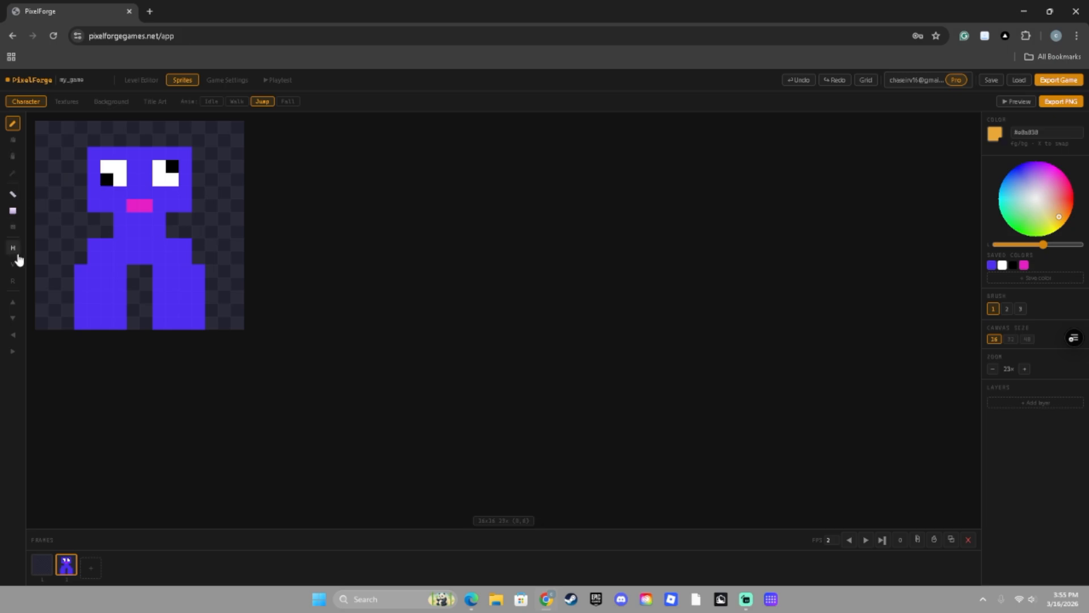
left_click(40, 563)
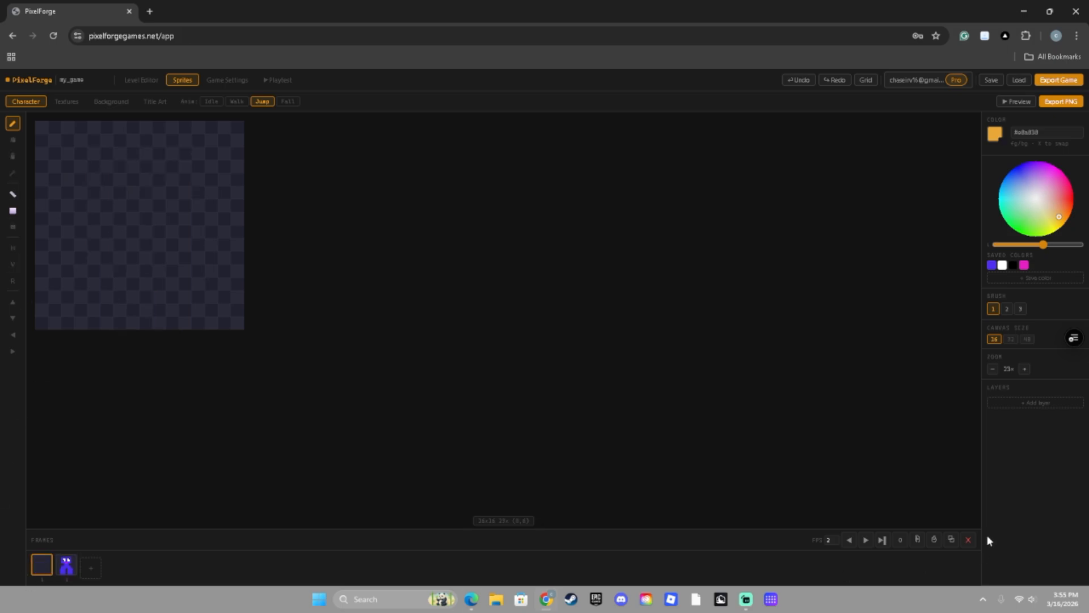
left_click(968, 540)
Duplicate the jump frame and shift the copy down two pixels, erasing the foot pixels that wrap to the upper edge.
left_click(951, 540)
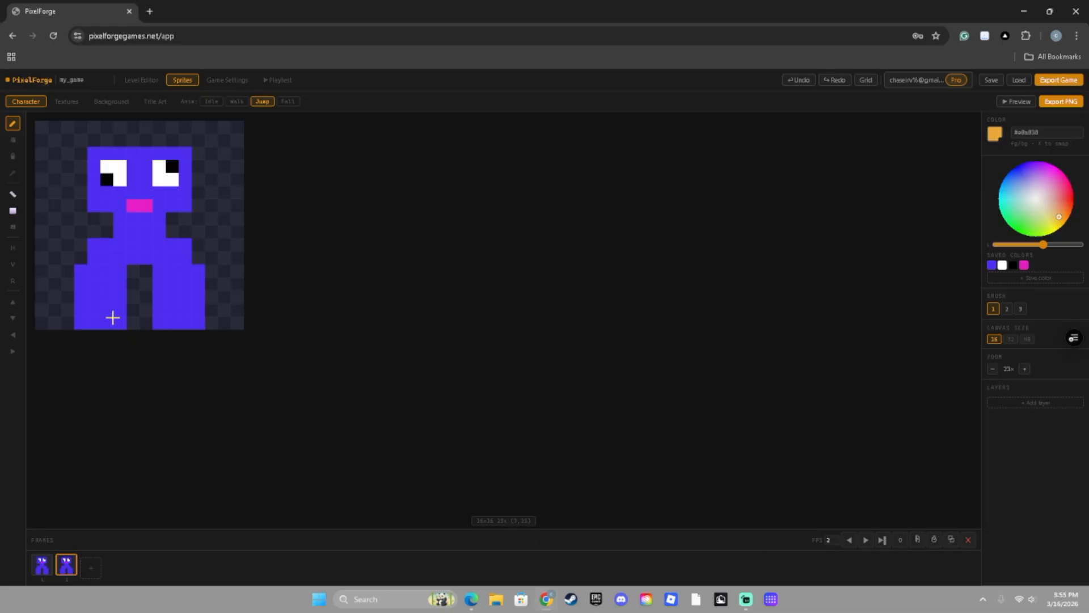
left_click(13, 351)
left_click(13, 335)
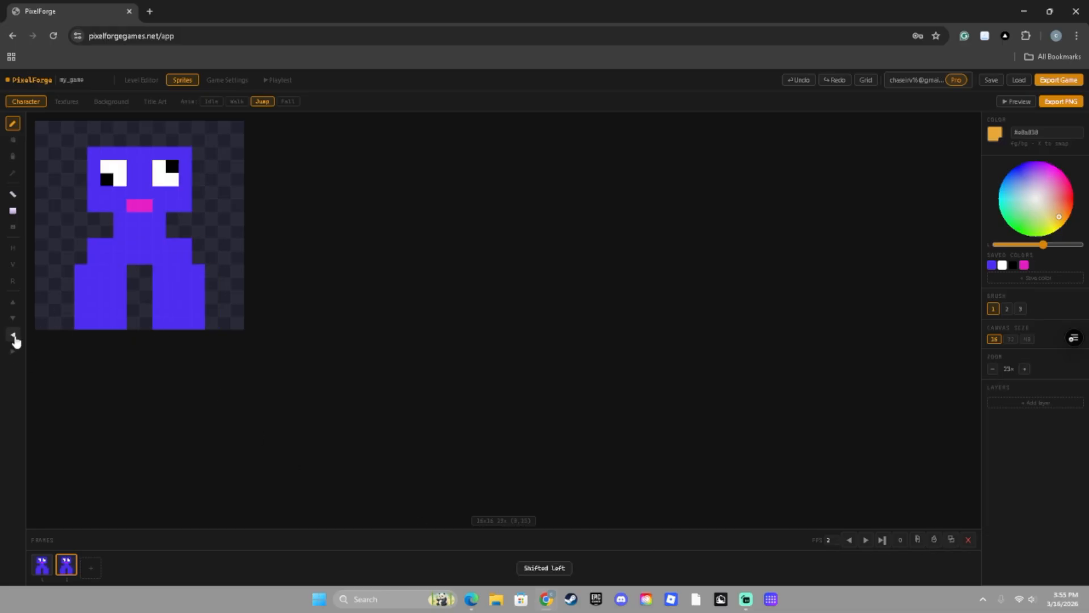
left_click(12, 318)
left_click(13, 318)
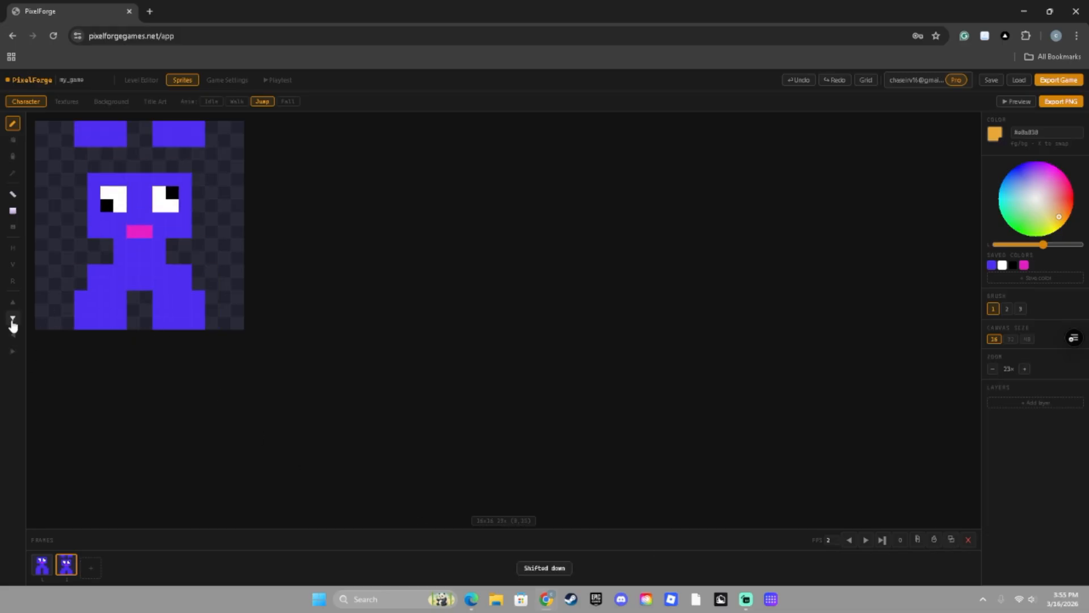
left_click(13, 139)
mouse_move(100, 151)
left_mouse_down()
mouse_move(194, 137)
mouse_move(147, 124)
mouse_move(209, 129)
mouse_move(90, 139)
left_mouse_up()
With the saved purple, fill the leg gap in the second jump frame's two lowest rows and widen them one pixel per side.
left_click(12, 123)
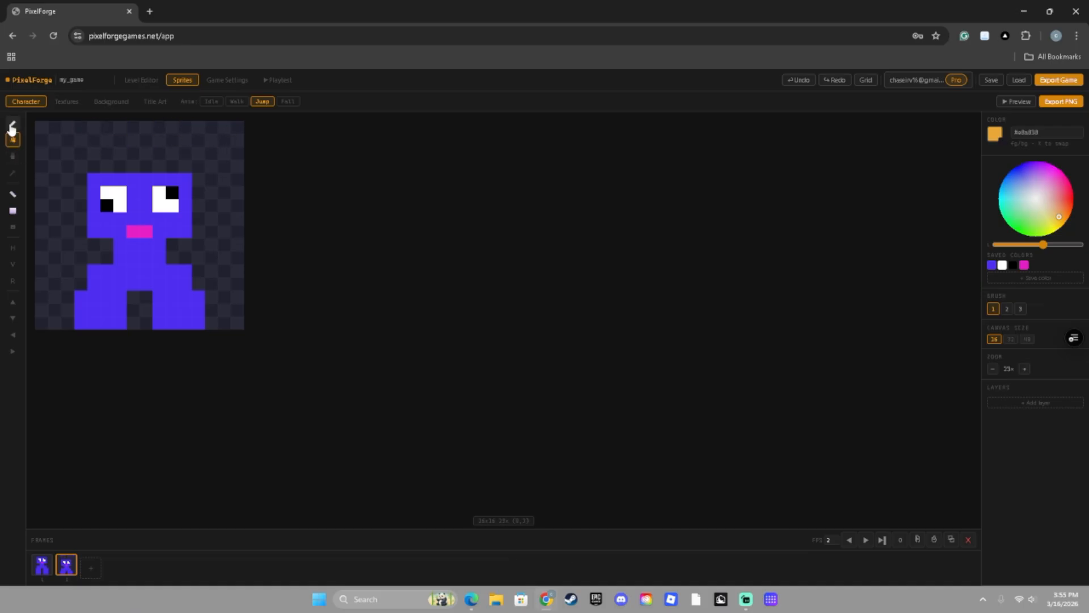
left_click(991, 265)
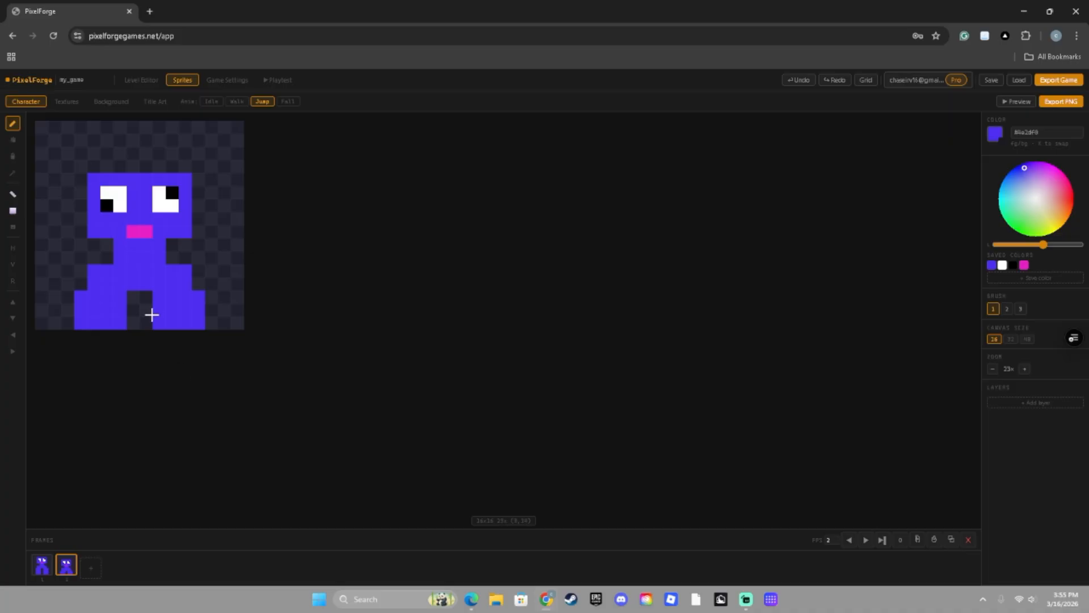
mouse_move(152, 315)
left_mouse_down()
mouse_move(212, 314)
mouse_move(134, 323)
left_mouse_up()
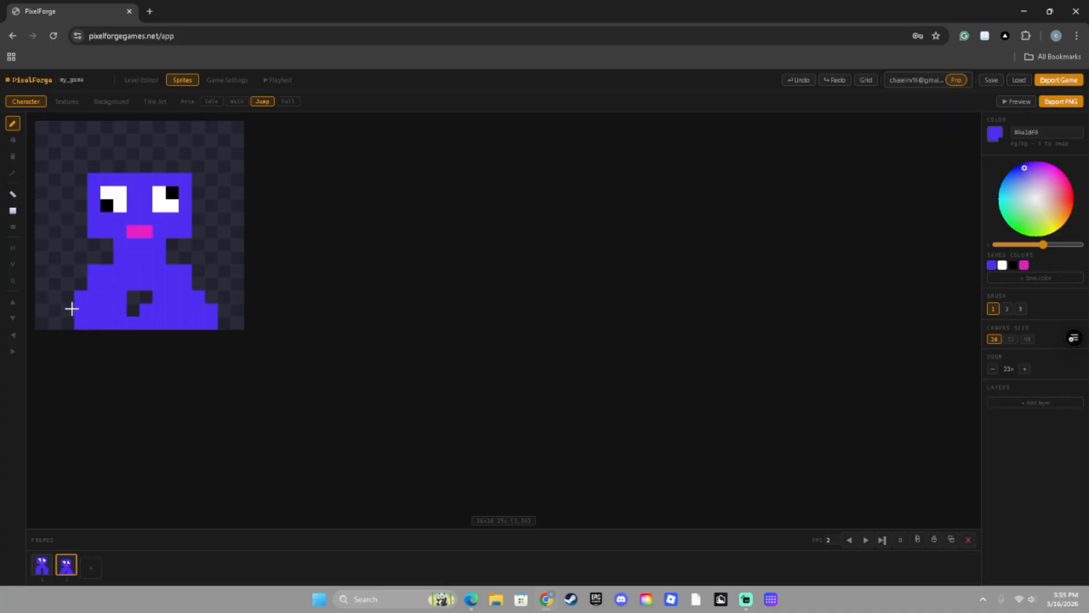
mouse_move(71, 308)
left_mouse_down()
mouse_move(73, 334)
mouse_move(128, 308)
left_mouse_up()
Duplicate the second jump frame as the third frame and delete the blank frame after it.
left_click(91, 567)
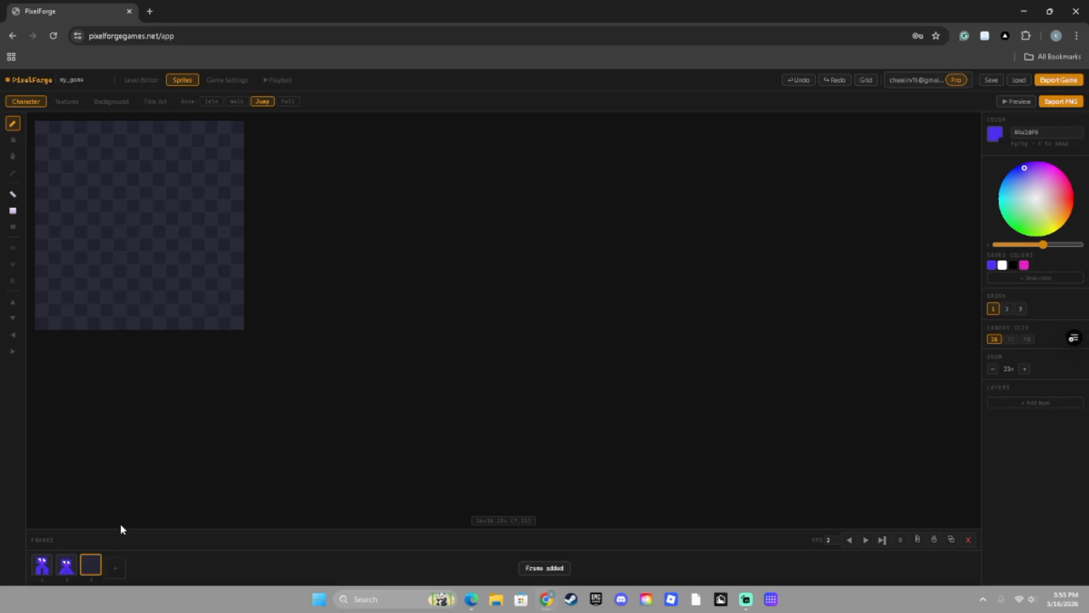
left_click(66, 564)
left_click(952, 538)
left_click(115, 564)
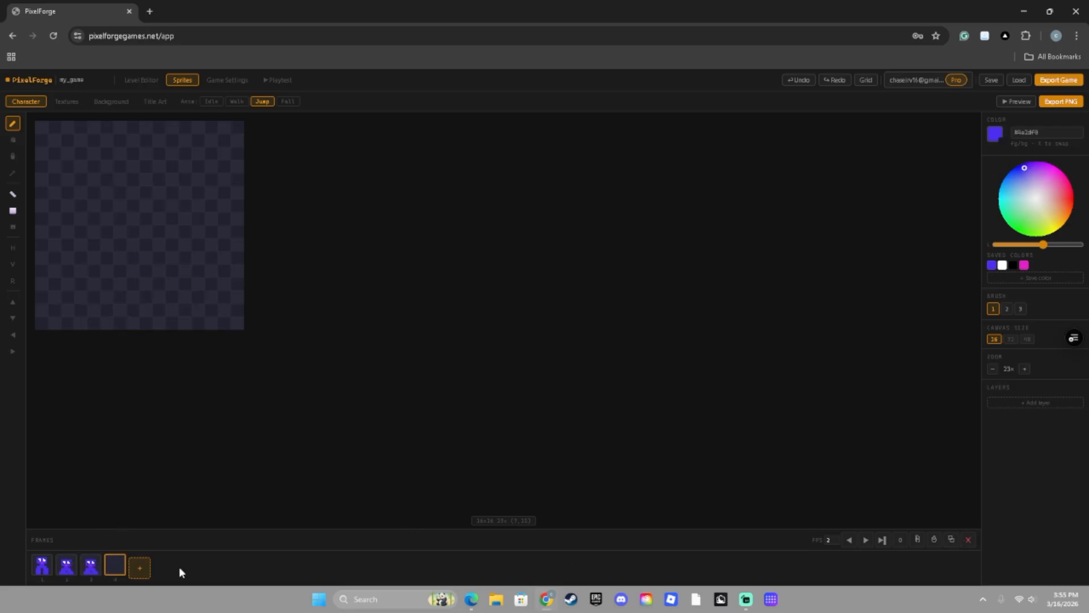
left_click(968, 539)
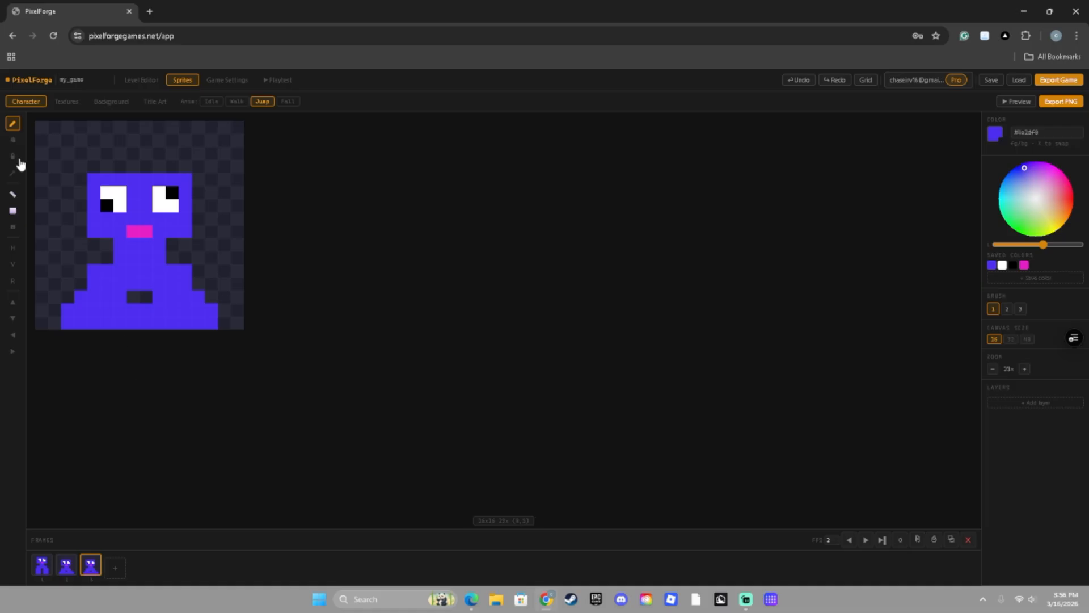
Shift the third jump frame down two pixels and erase the rows that wrap to the upper edge.
left_click(13, 318)
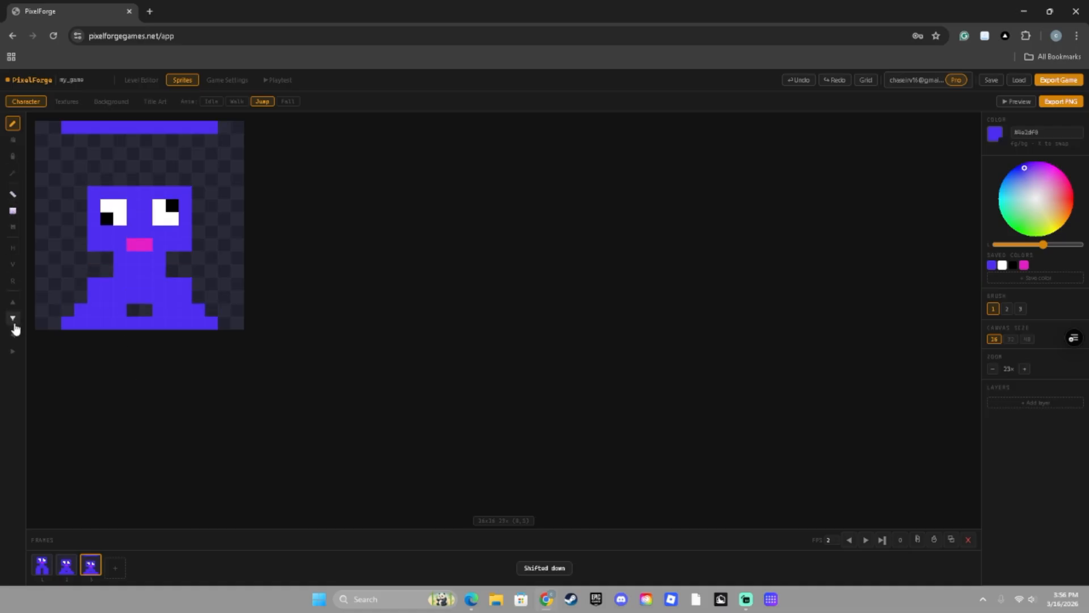
left_click(13, 319)
left_click(13, 139)
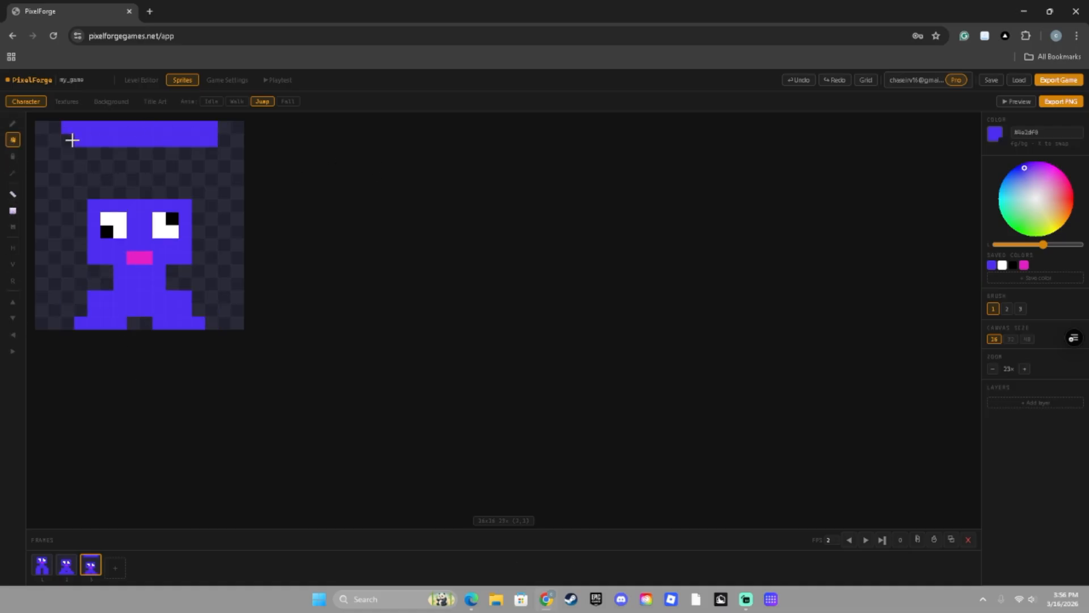
left_click(213, 134)
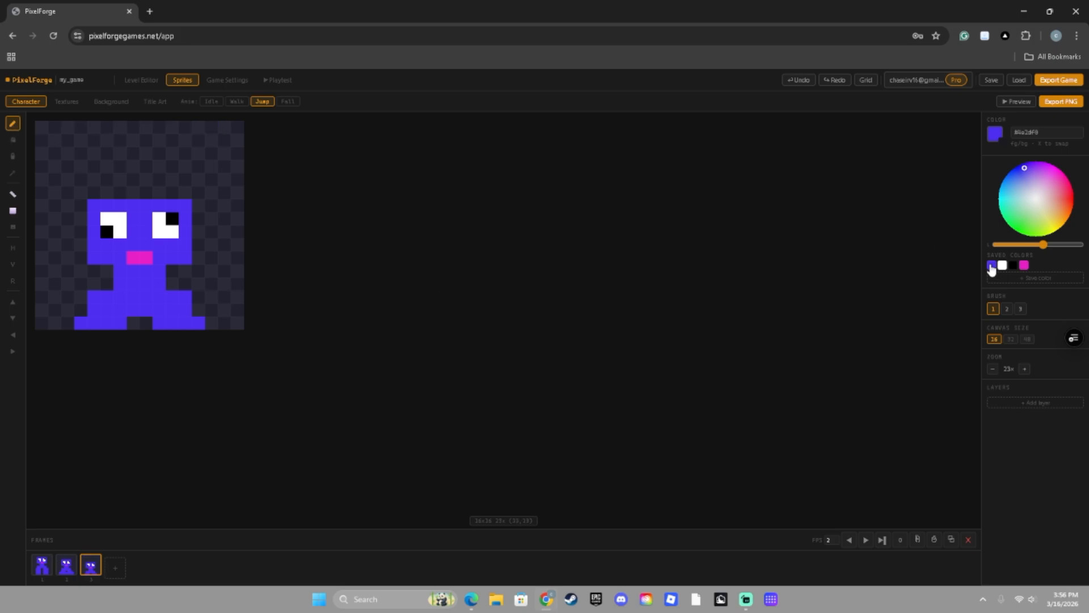
Fill the third jump frame's leg gap in purple and widen its base to one 12-pixel row above two 14-pixel rows.
mouse_move(146, 320)
left_mouse_down()
mouse_move(193, 302)
mouse_move(211, 310)
mouse_move(81, 296)
mouse_move(77, 308)
mouse_move(66, 296)
mouse_move(67, 323)
left_mouse_up()
left_click(136, 323)
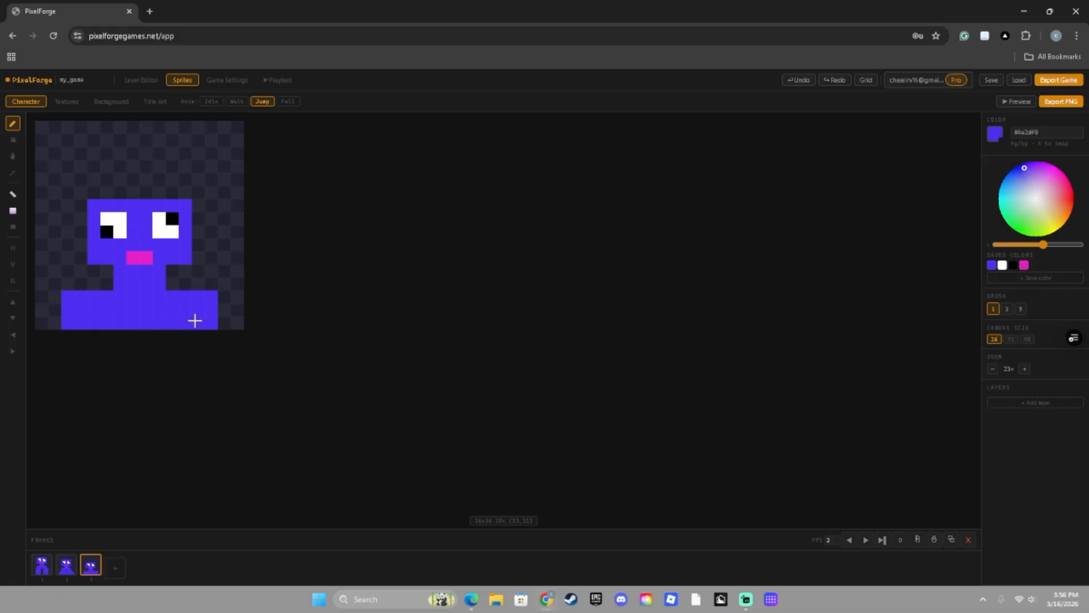
left_click_drag(221, 312, 221, 320)
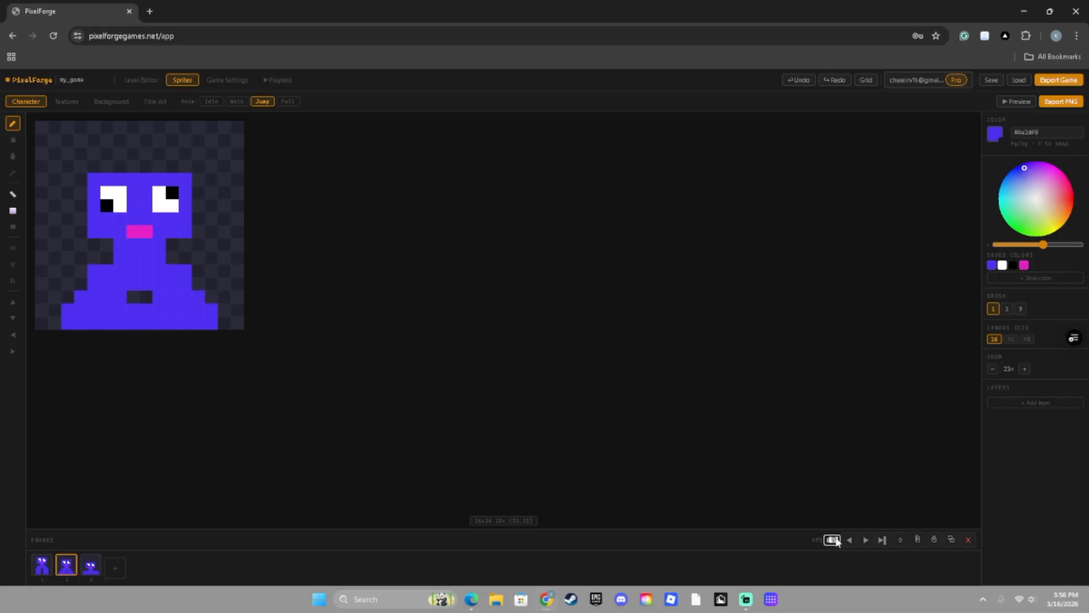
Append copies of jump frames 2 and 1 to the end of the jump sequence.
left_click(91, 565)
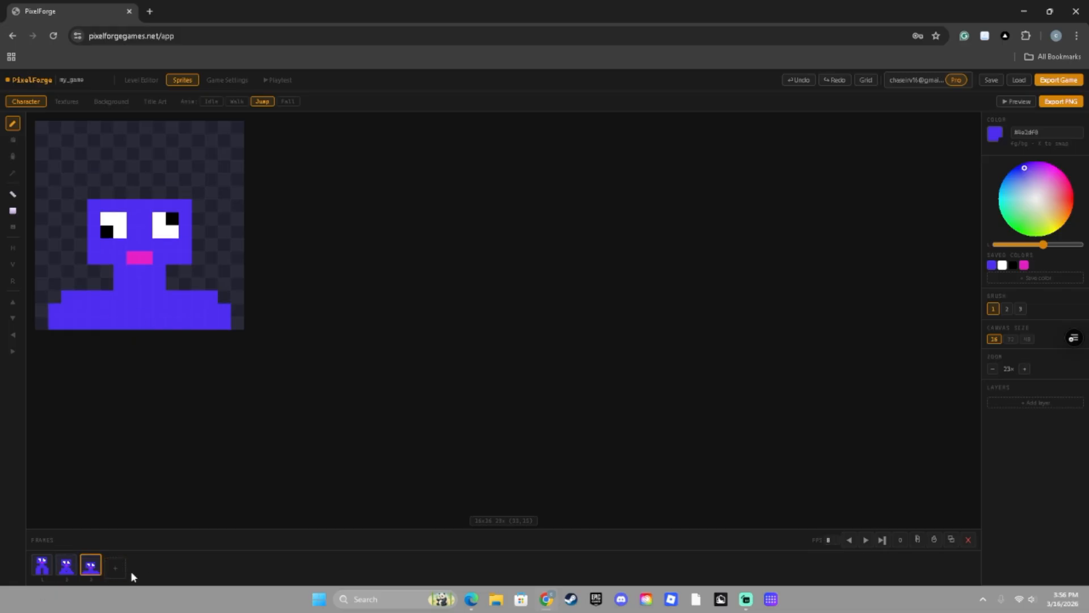
left_click(64, 562)
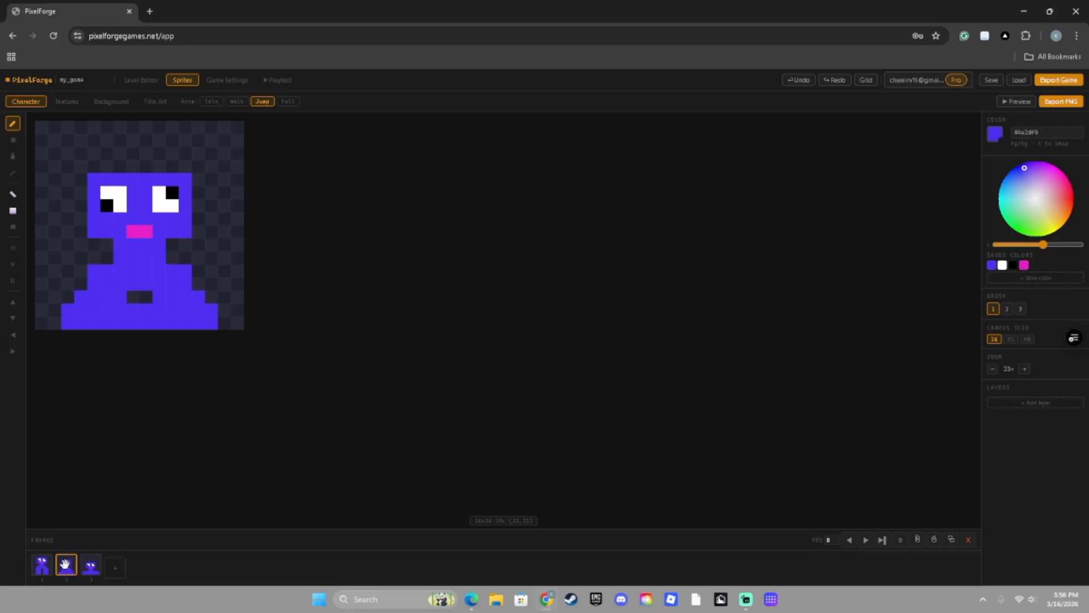
left_click(951, 539)
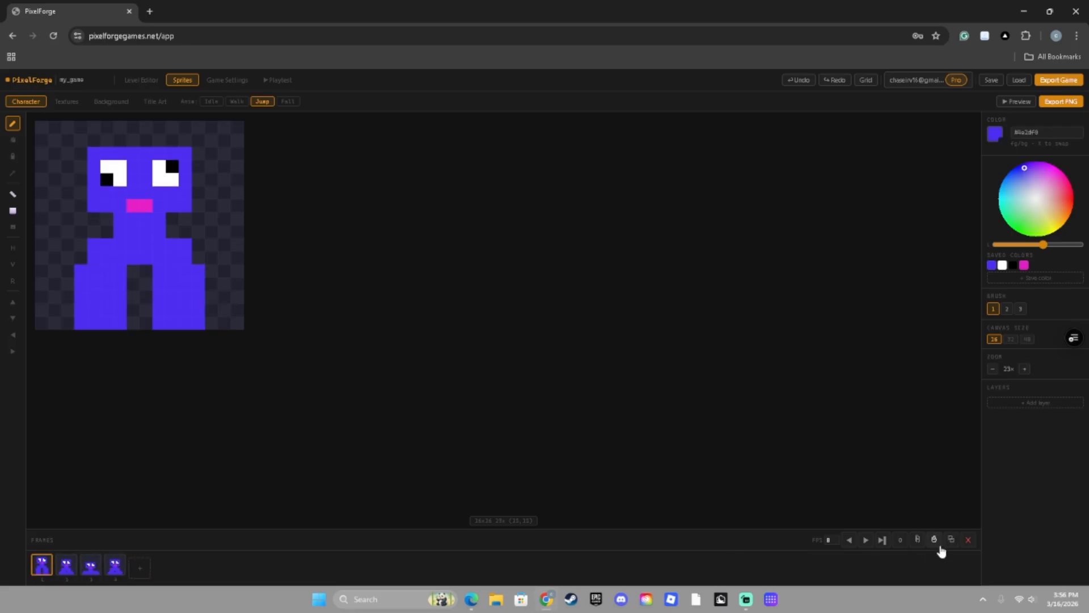
left_click(951, 539)
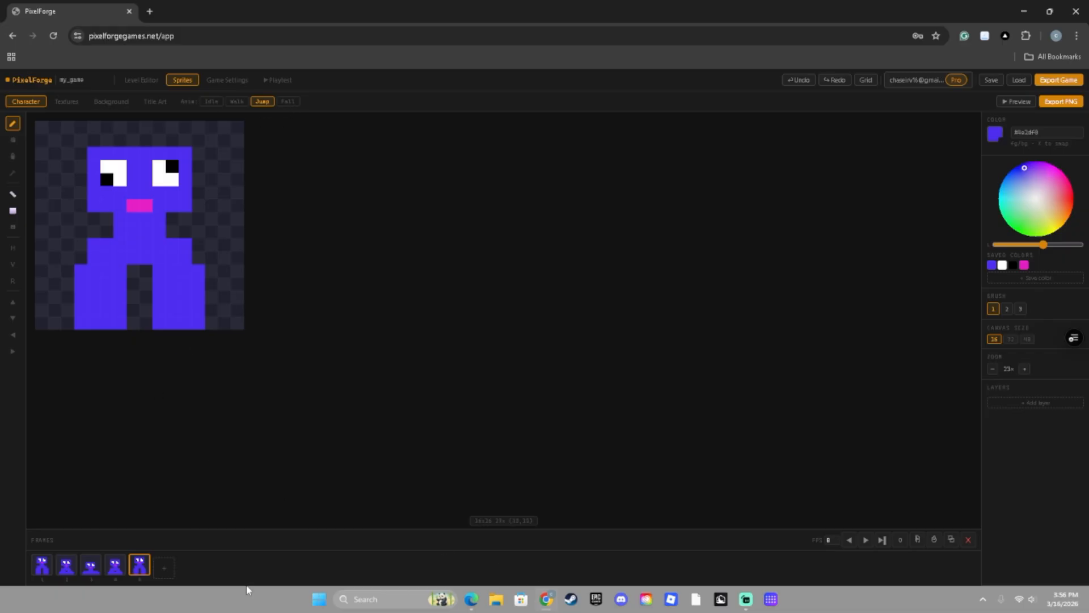
Copy the first jump frame into the fall animation and delete the blank first frame.
left_click(48, 560)
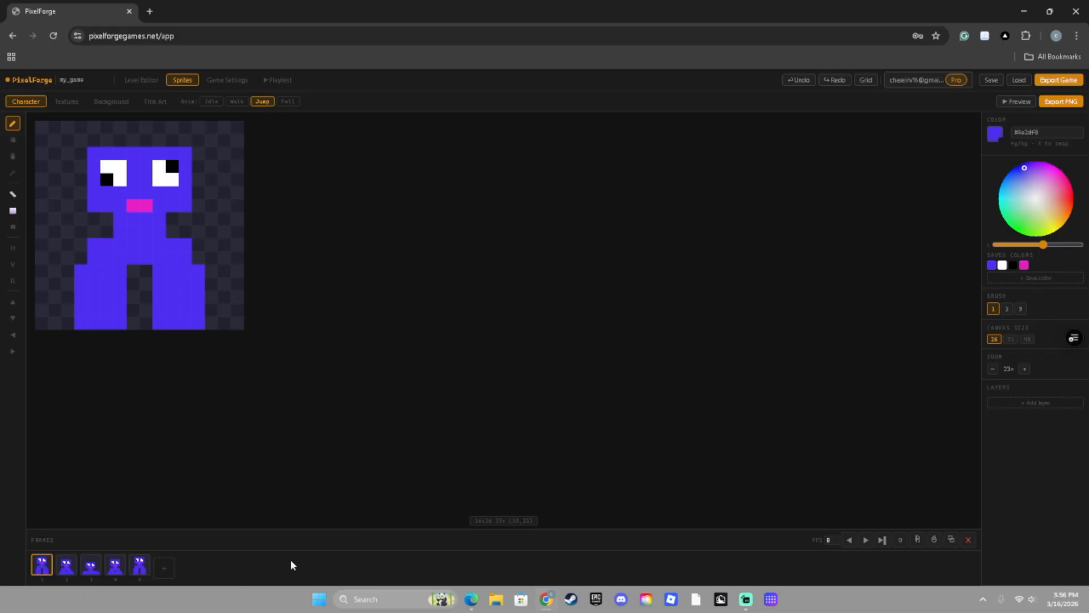
left_click(917, 542)
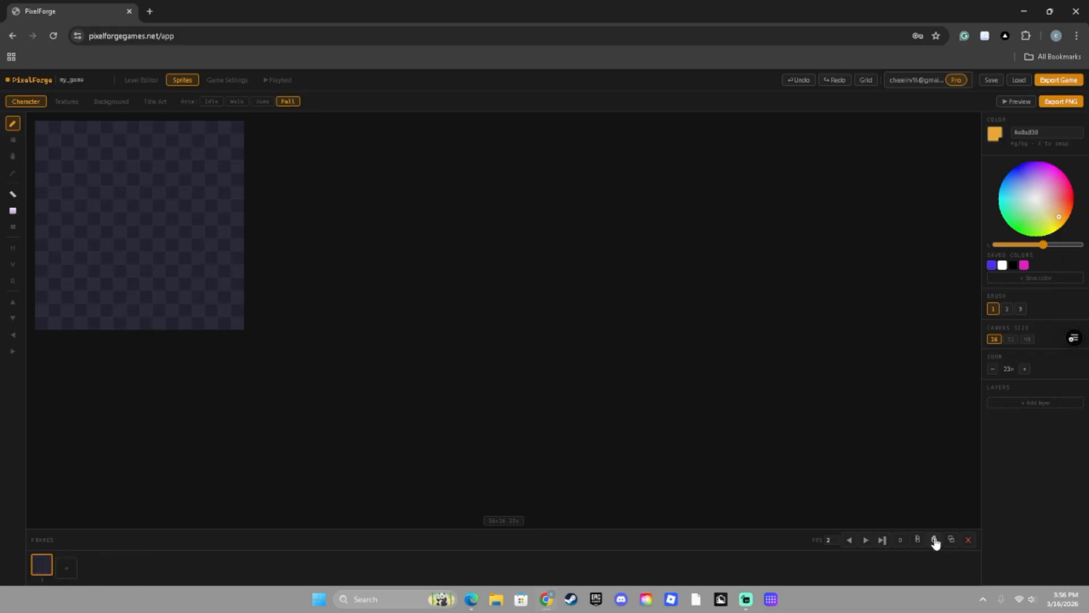
left_click(934, 540)
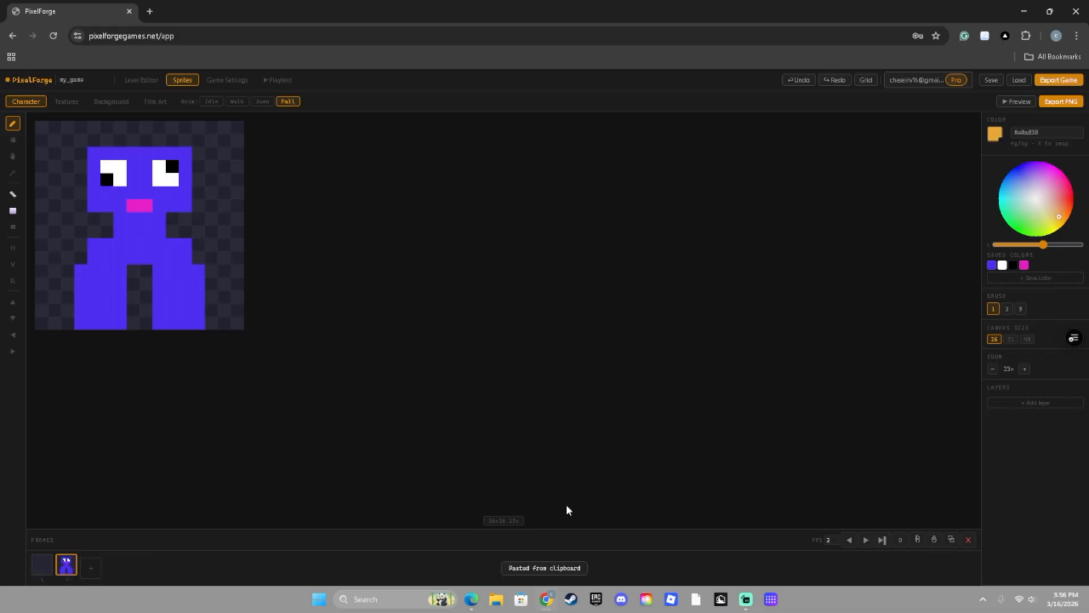
left_click(49, 558)
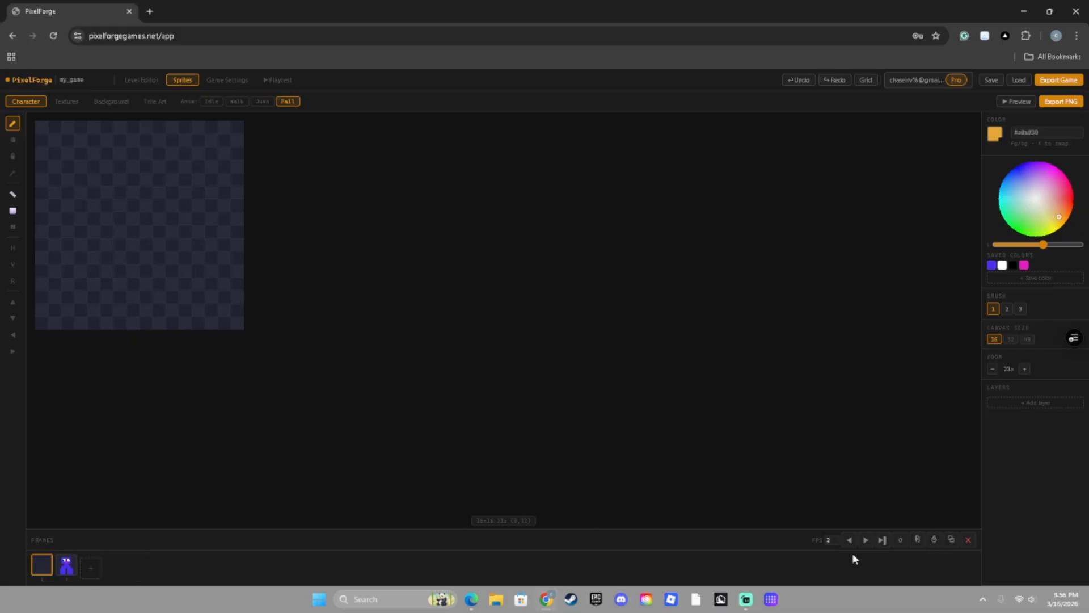
left_click(969, 540)
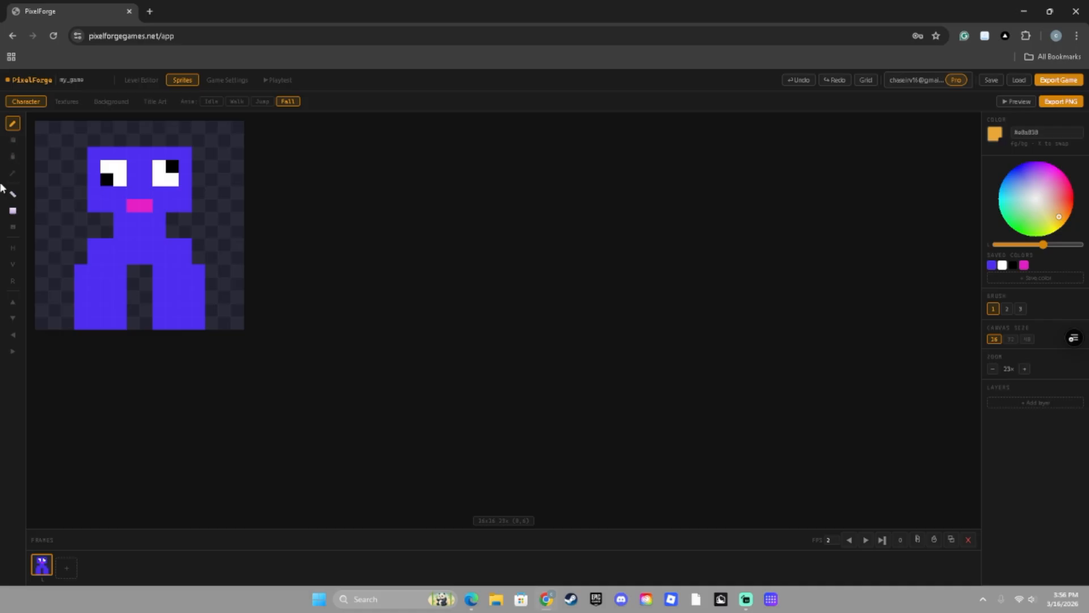
Erase the fall frame's two lowest leg rows and inner leg corners, and extend both feet two pixels outward in purple.
key("e")
mouse_move(159, 311)
left_mouse_down()
mouse_move(182, 314)
mouse_move(153, 294)
mouse_move(88, 316)
left_mouse_up()
left_click(12, 123)
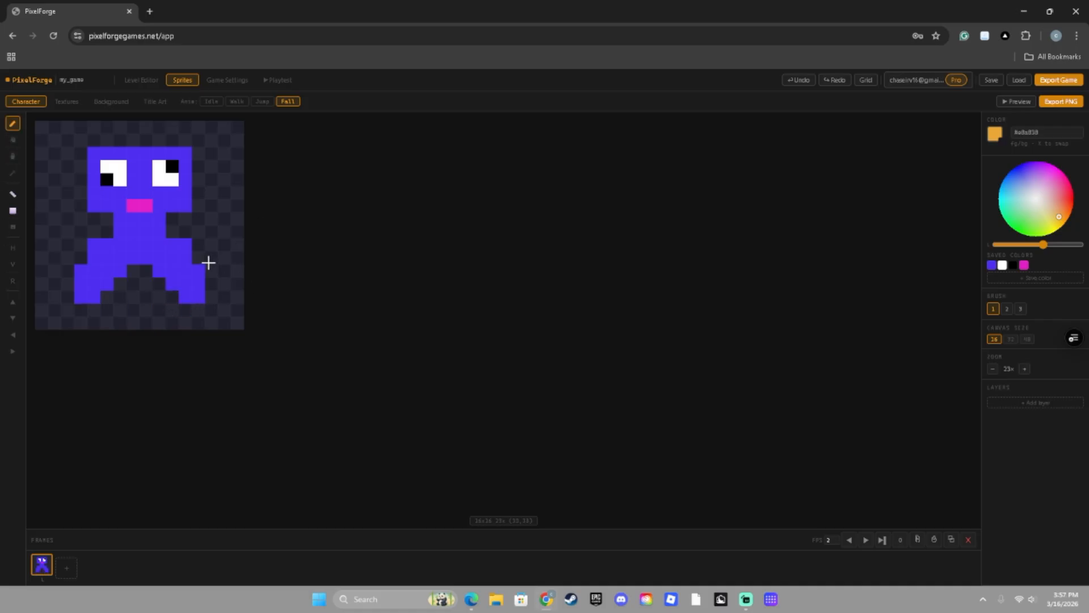
left_click(211, 269)
left_click(992, 265)
left_click_drag(220, 270, 212, 293)
mouse_move(71, 269)
left_mouse_down()
mouse_move(59, 291)
mouse_move(72, 284)
left_mouse_up()
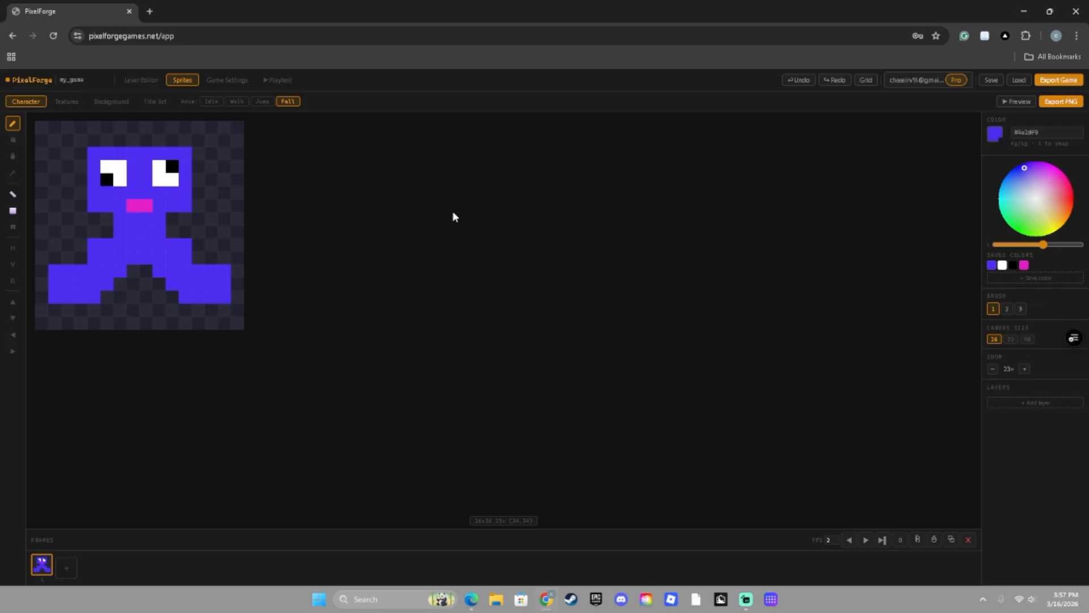
Check the level layout and the idle pose, and open the texture editor with a new blank texture.
left_click(142, 79)
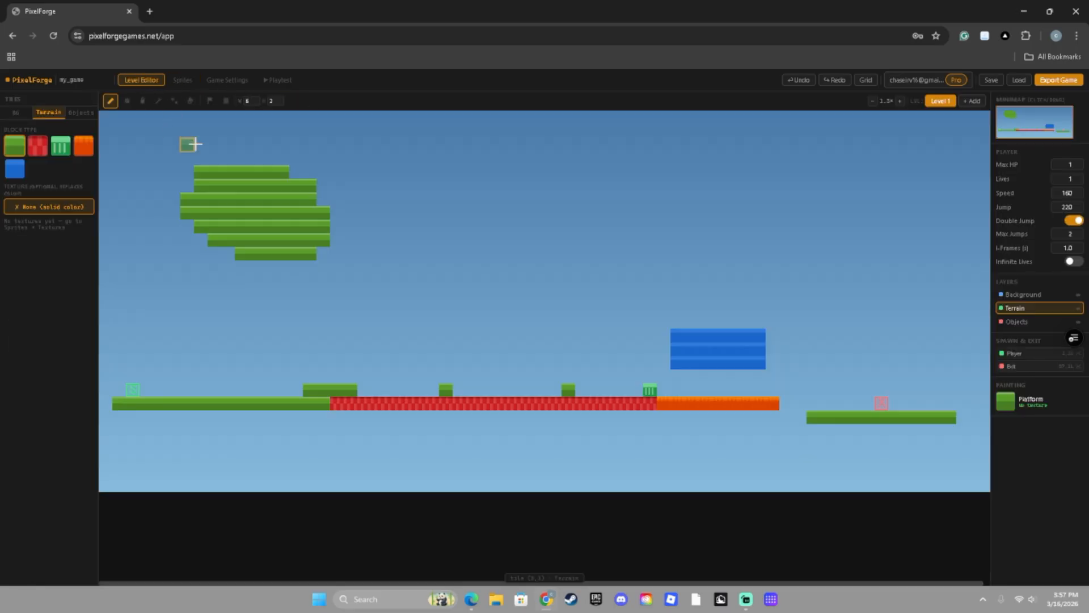
left_click(182, 80)
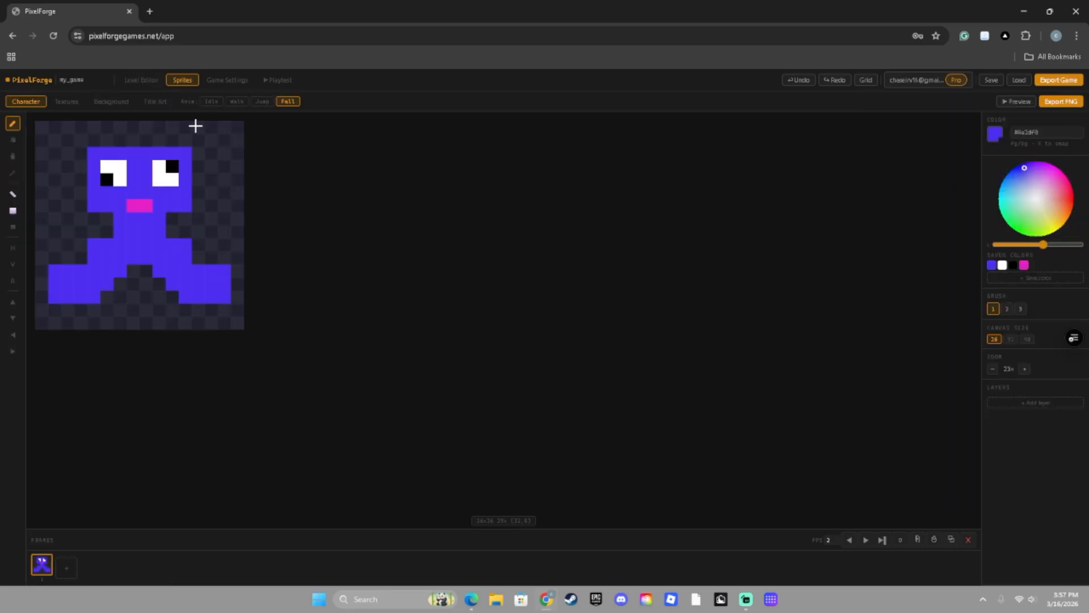
left_click(211, 102)
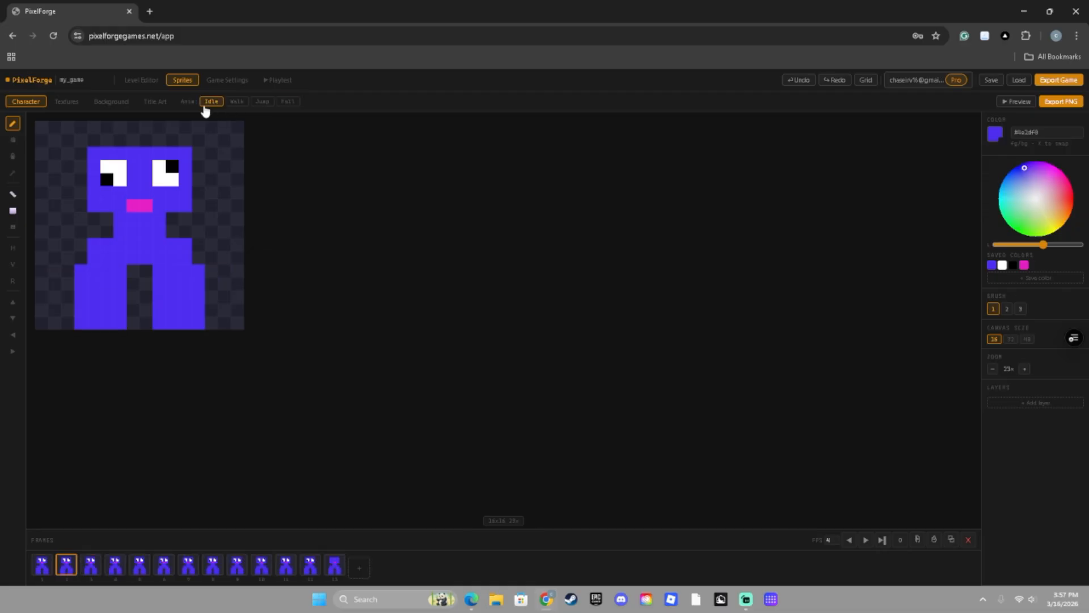
left_click(64, 103)
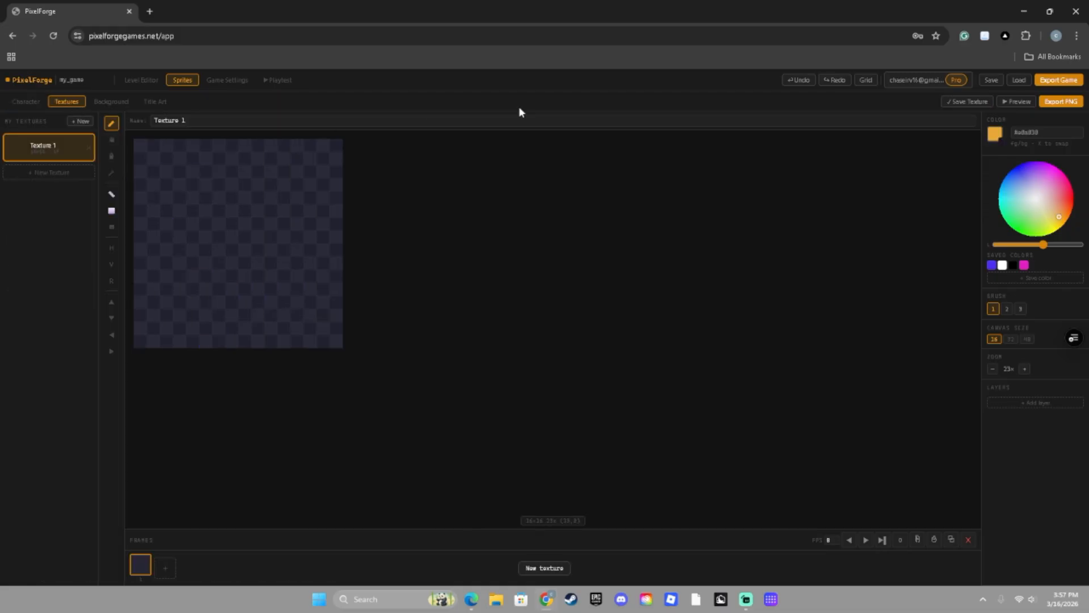
Fill the entire blank texture with bright red as the brick base color.
left_click(1073, 200)
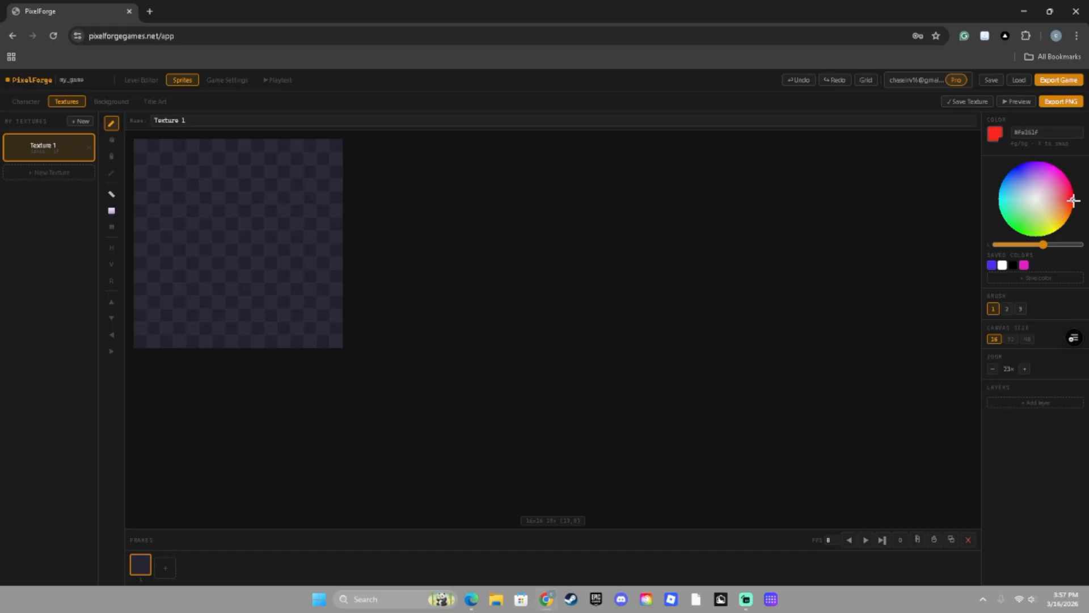
left_click(154, 84)
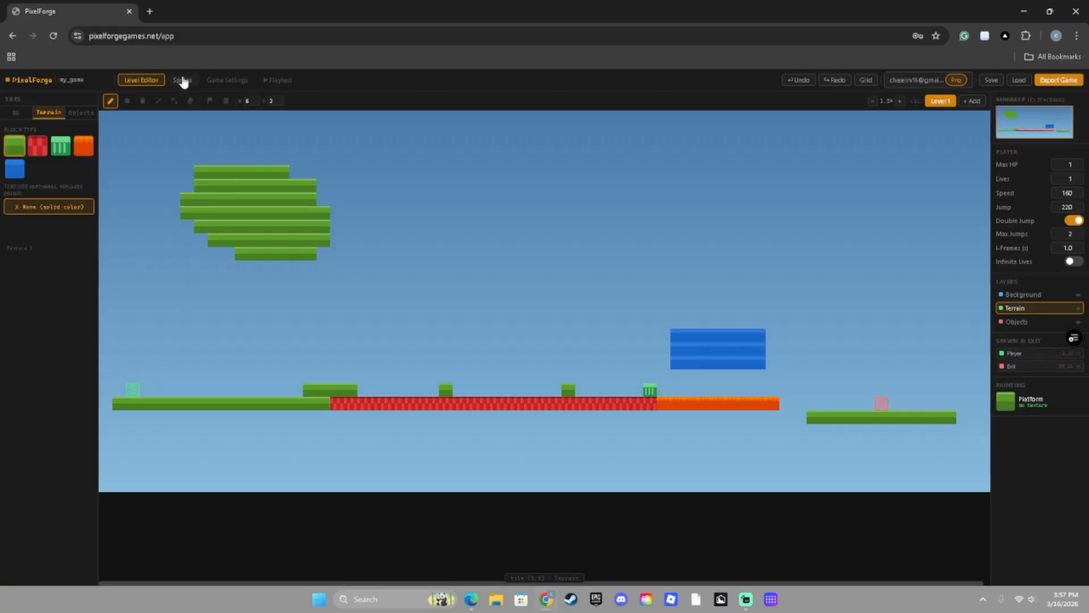
left_click(182, 80)
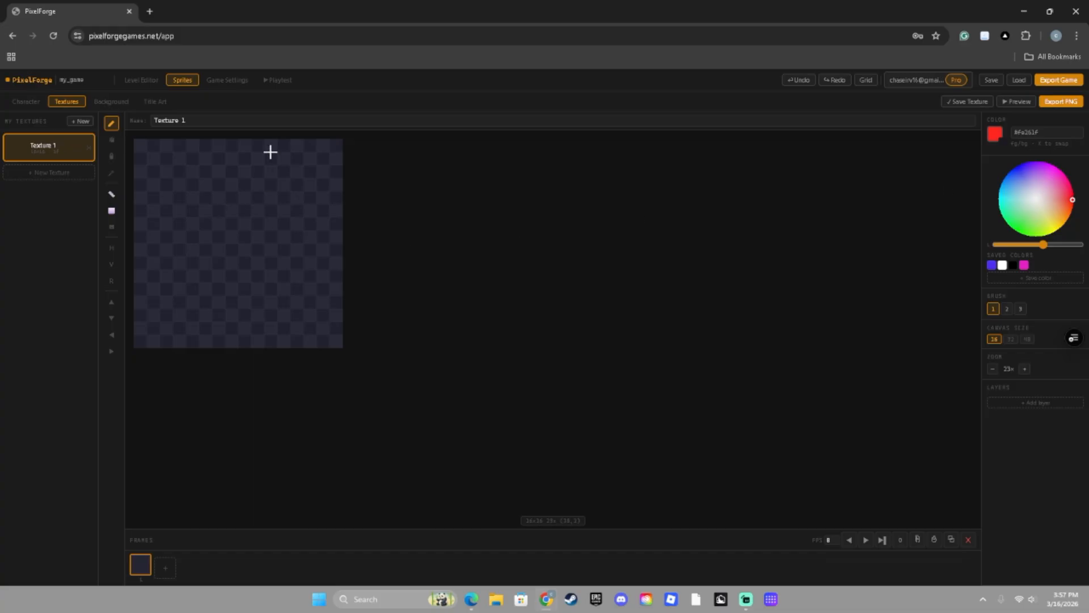
mouse_move(271, 144)
left_mouse_down()
mouse_move(274, 176)
mouse_move(340, 176)
mouse_move(316, 163)
left_mouse_up()
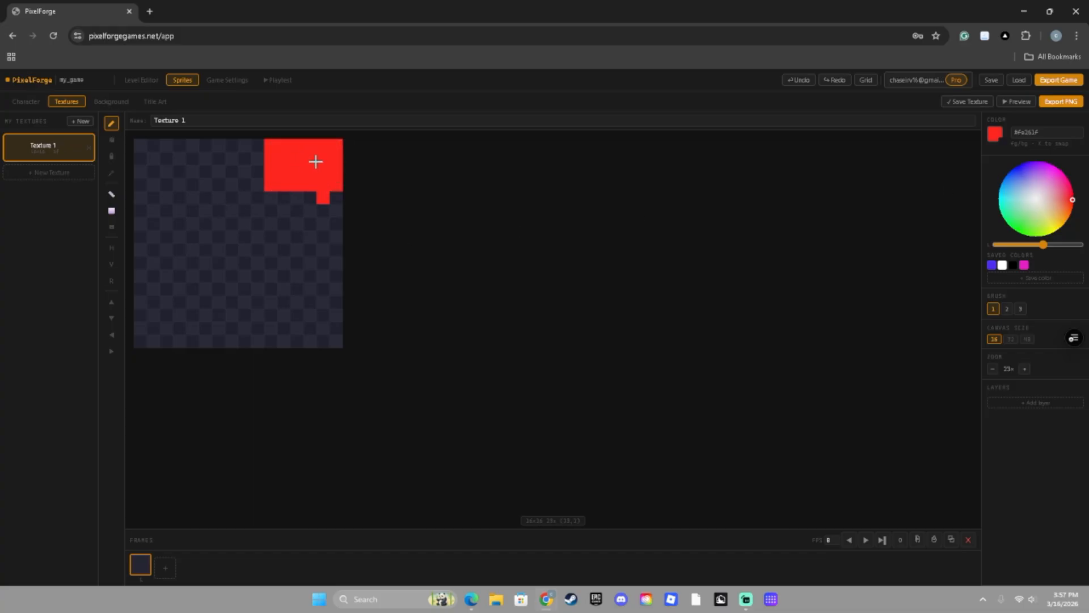
left_click(112, 156)
left_click(136, 170)
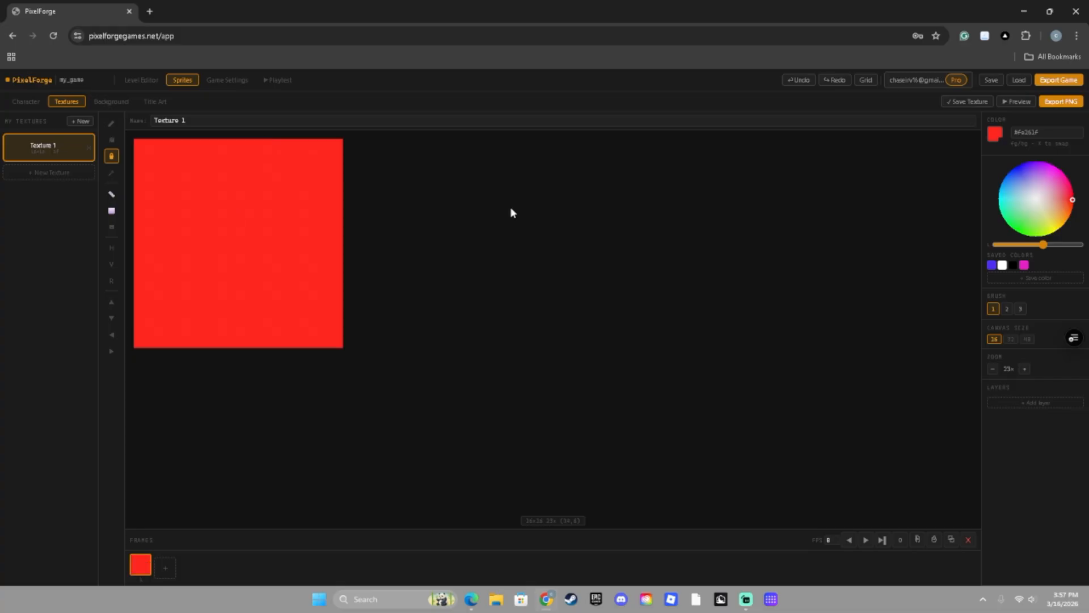
Add a medium grey to the saved colors and undo a test fill of the texture with it.
left_click(1034, 196)
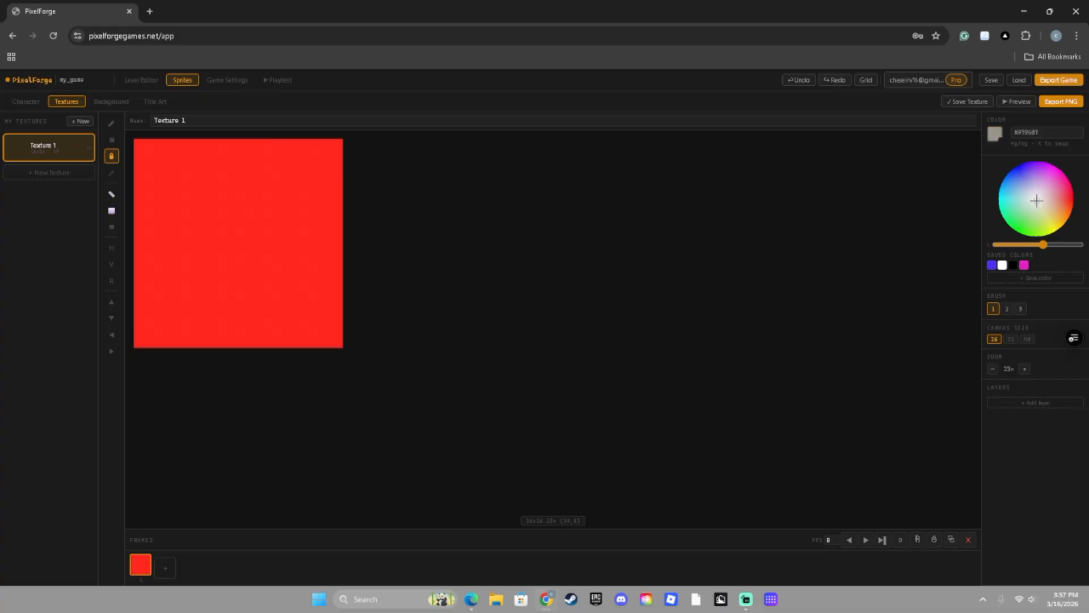
left_click(1039, 279)
left_click(141, 195)
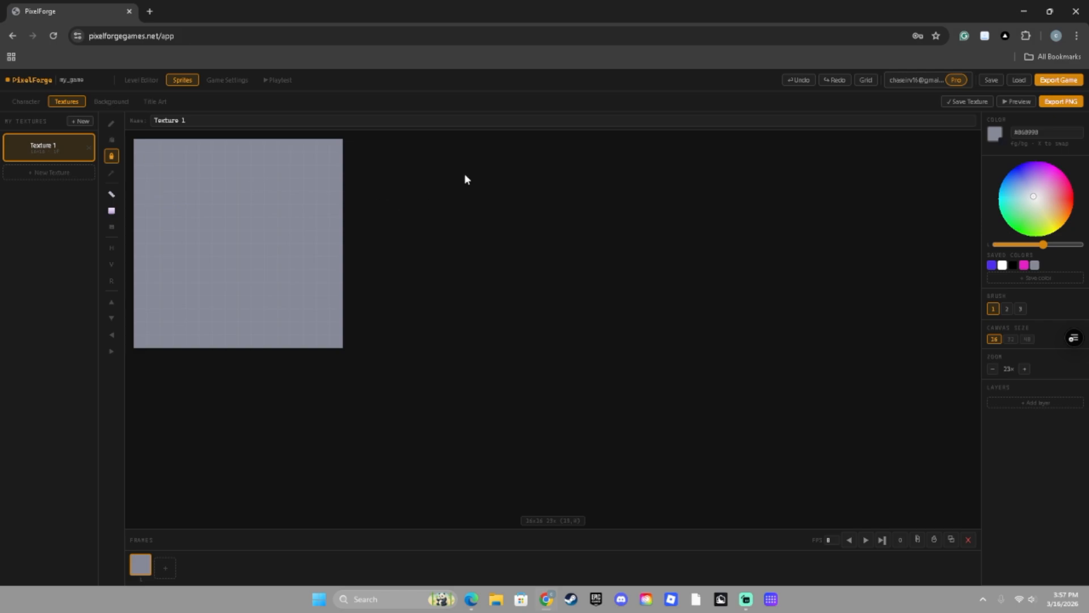
left_click(796, 80)
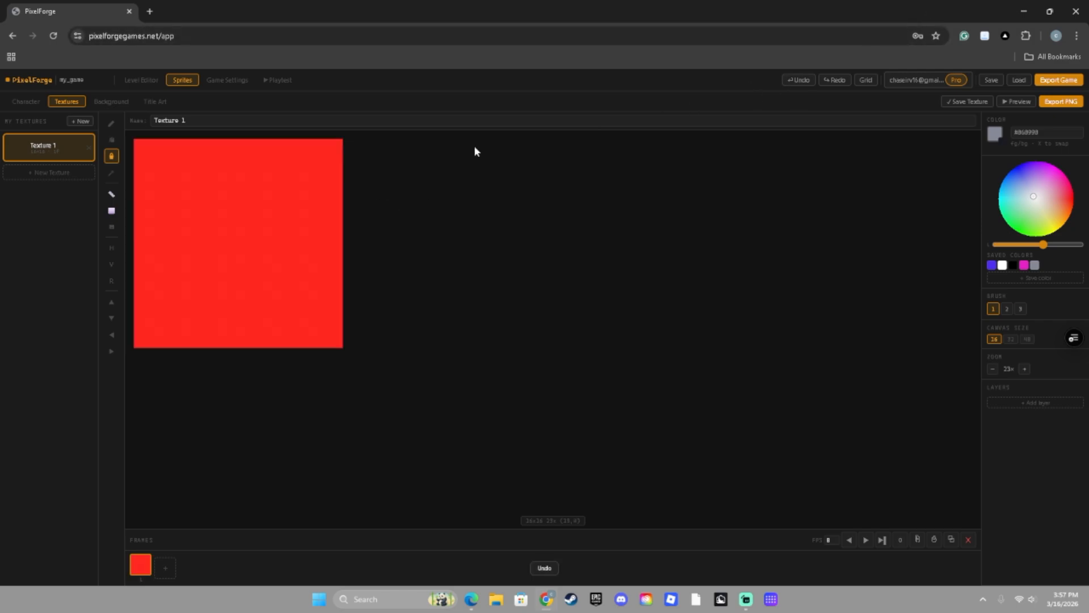
Draw a grey mortar line across the fourth pixel row, save the sampled red as a swatch, and paint over the stray grey pixels.
left_click(112, 123)
mouse_move(139, 185)
left_mouse_down()
mouse_move(342, 191)
mouse_move(226, 246)
mouse_move(283, 207)
left_mouse_up()
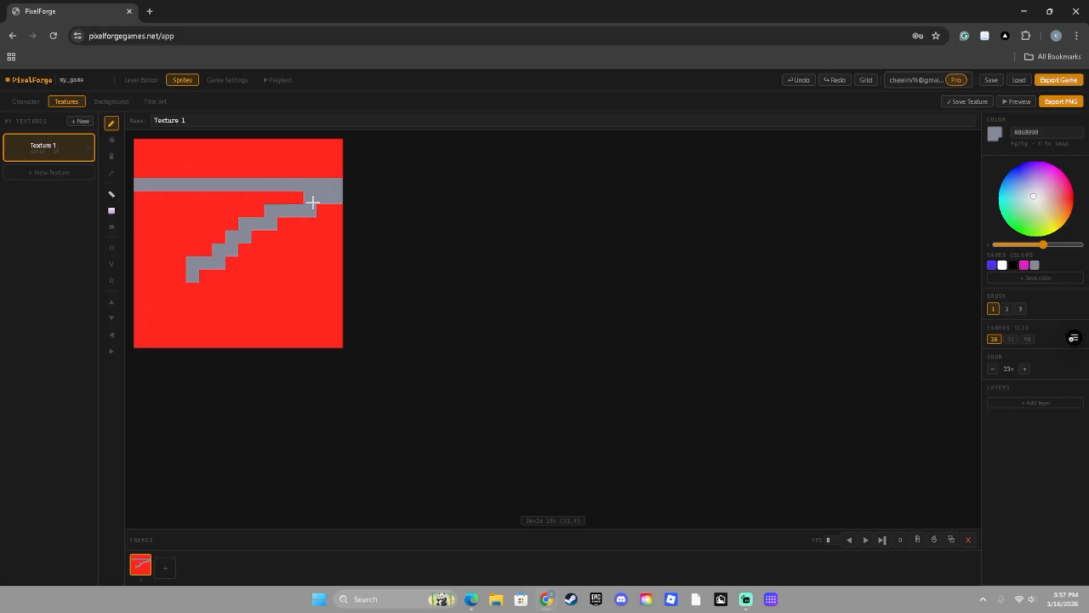
key("i")
left_click(186, 241)
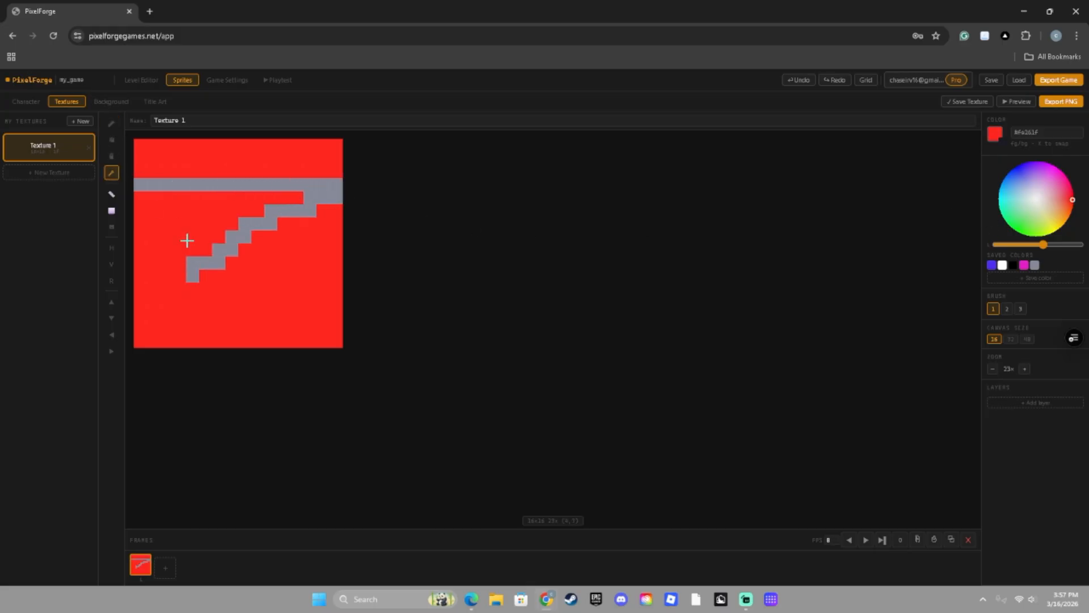
left_click(1039, 277)
left_click(111, 123)
mouse_move(292, 211)
left_mouse_down()
mouse_move(329, 203)
mouse_move(261, 218)
mouse_move(263, 246)
left_mouse_up()
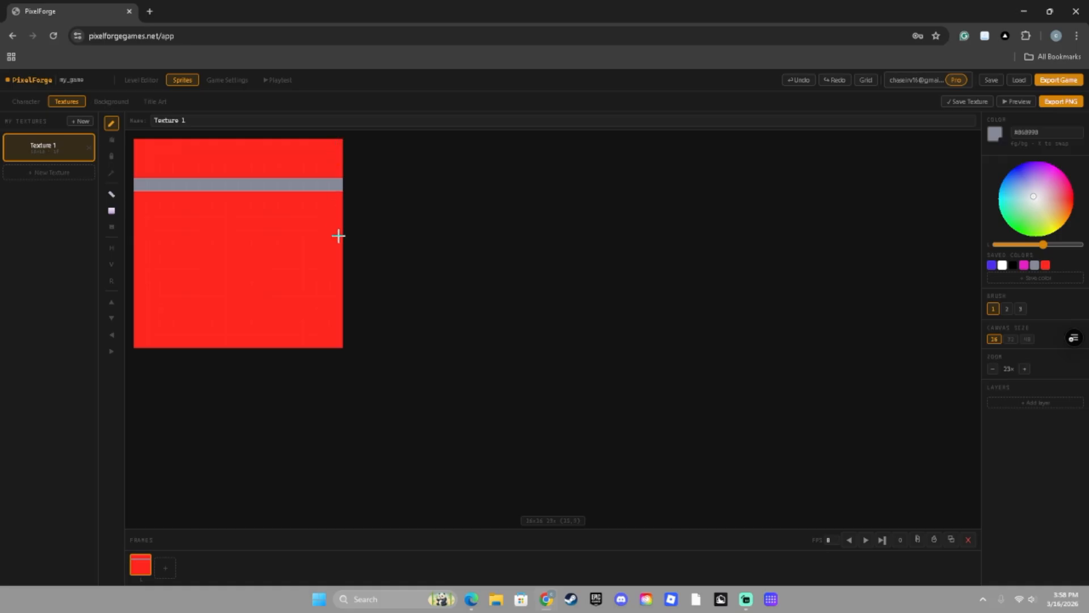
Complete the brick pattern with grey lines across pixel rows eight and twelve plus staggered vertical joints, and save the texture.
left_click_drag(139, 237, 339, 235)
left_click_drag(339, 290, 136, 290)
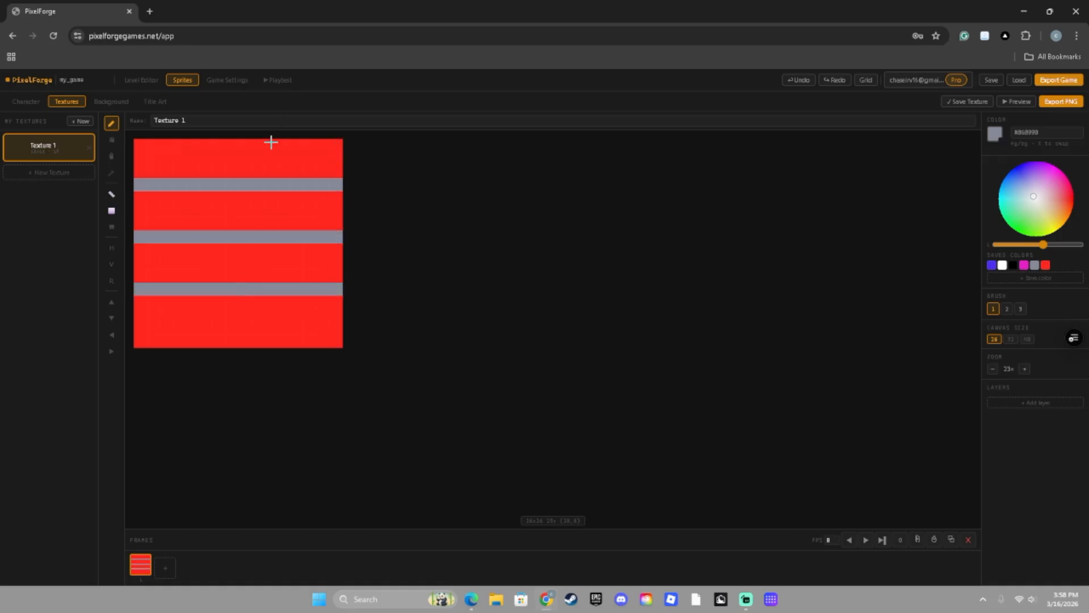
left_click_drag(258, 144, 204, 217)
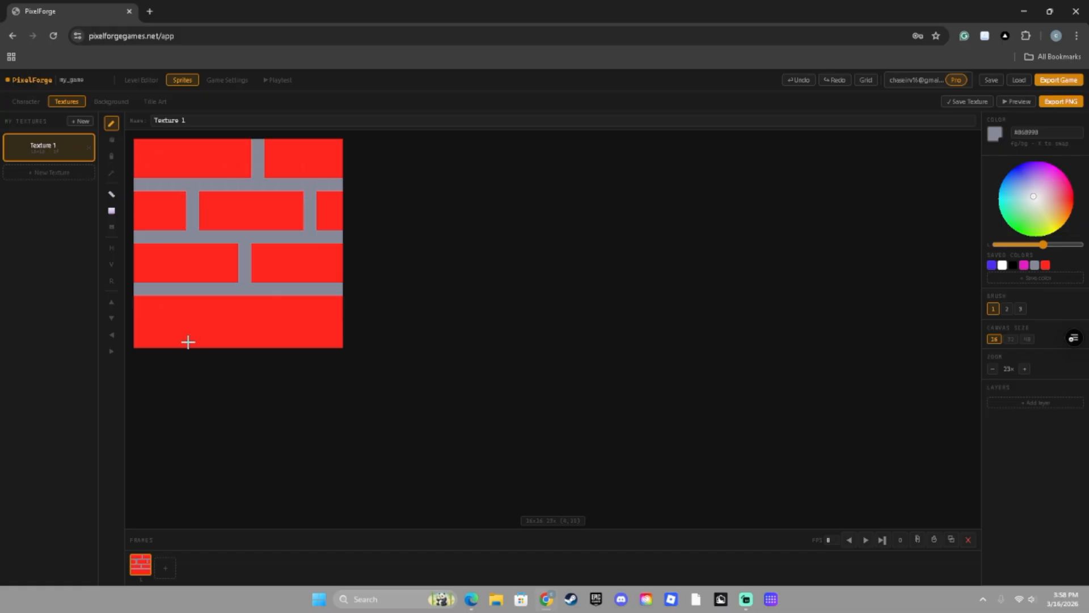
left_click_drag(188, 341, 189, 311)
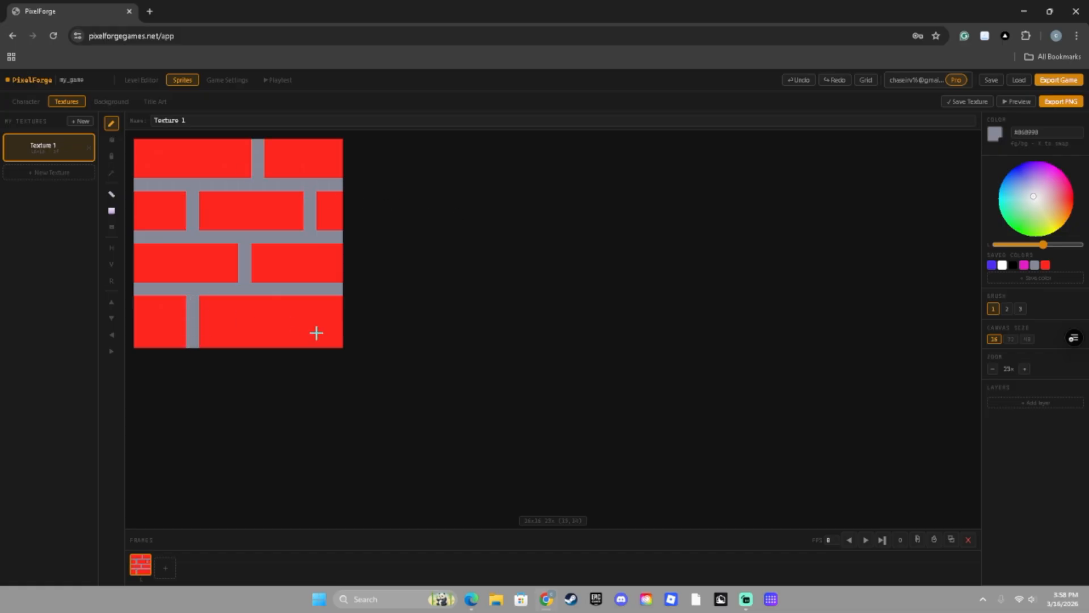
left_click_drag(301, 341, 299, 299)
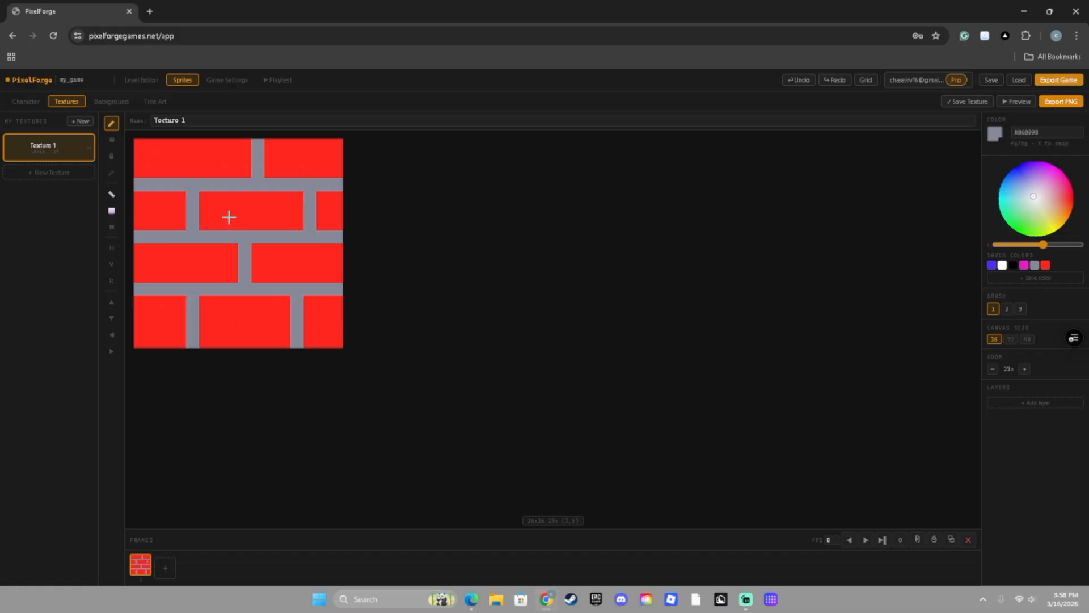
left_click(965, 101)
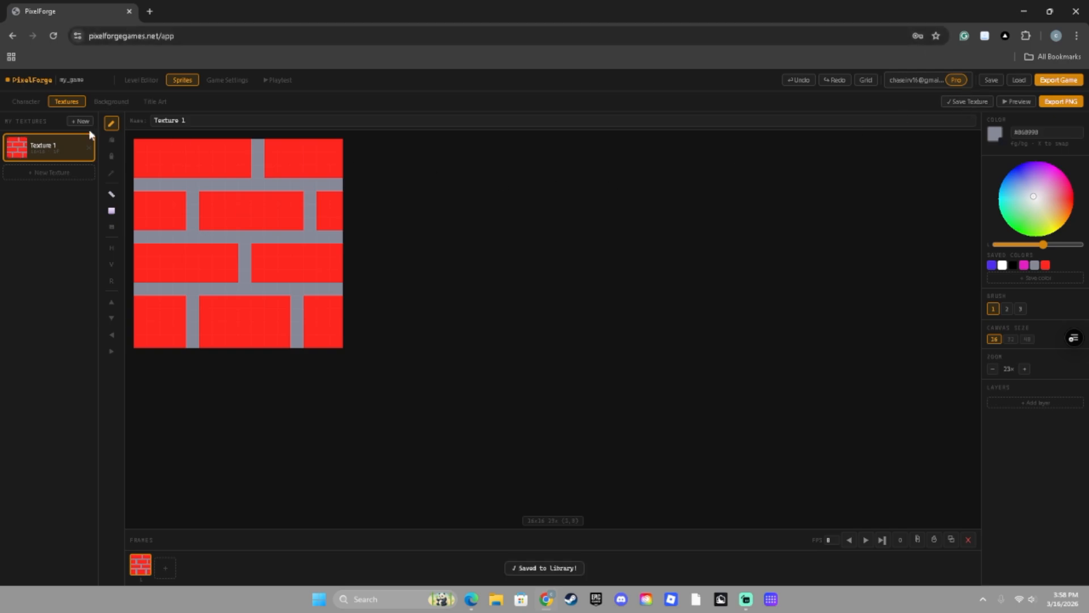
Create a second texture and fill its whole canvas with red-orange.
left_click(52, 173)
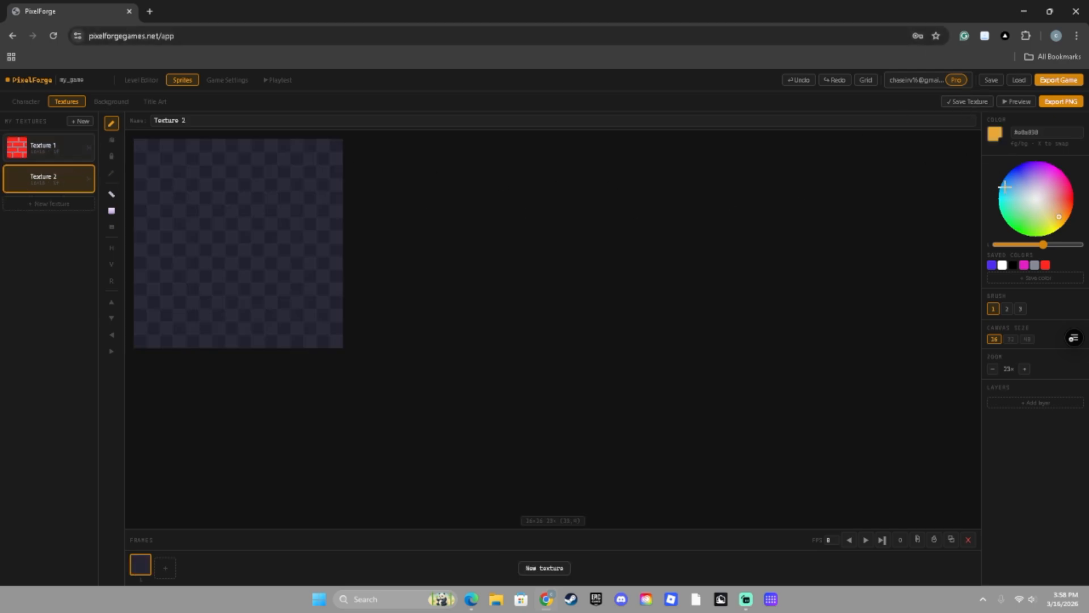
left_click(1070, 203)
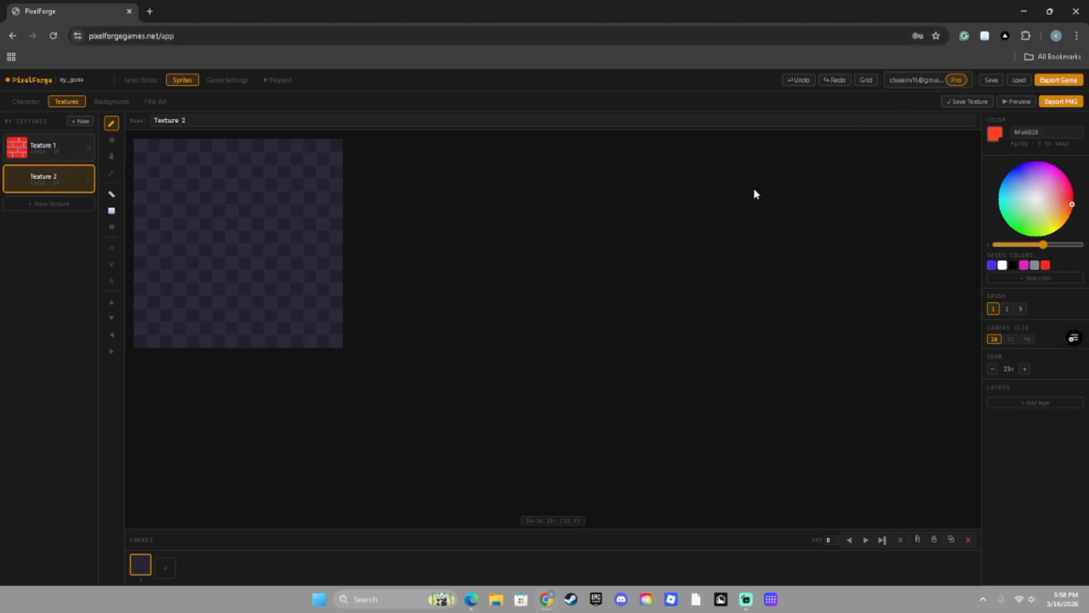
left_click(112, 155)
left_click(229, 183)
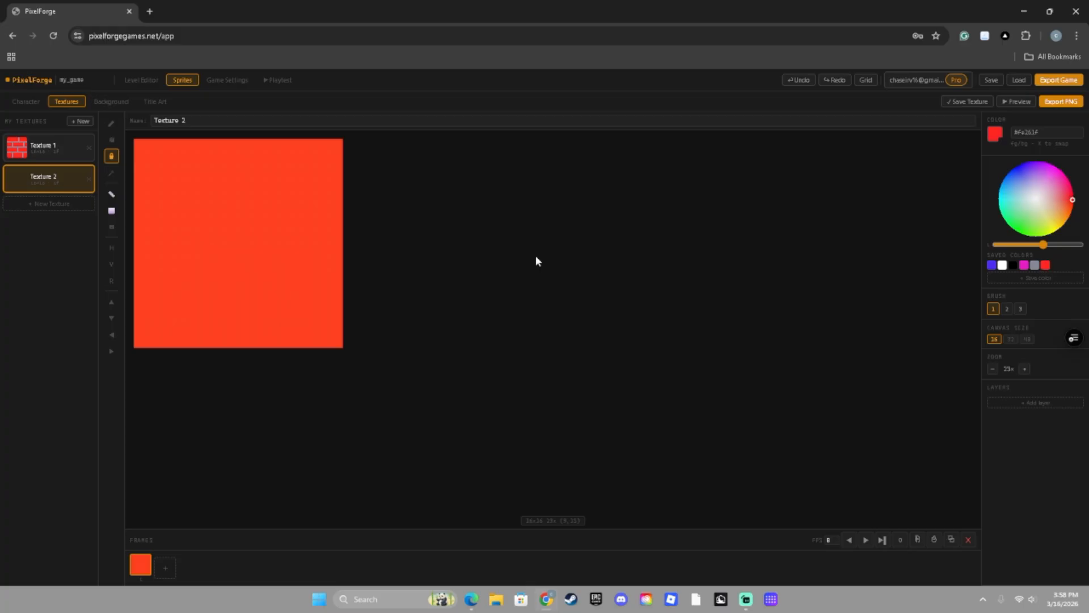
Paint irregular red patches and three small yellow-orange patches over the red-orange base for a lava look.
left_click(111, 123)
mouse_move(170, 175)
left_mouse_down()
mouse_move(187, 163)
mouse_move(243, 277)
left_mouse_up()
mouse_move(178, 301)
left_mouse_down()
mouse_move(163, 318)
mouse_move(212, 324)
left_mouse_up()
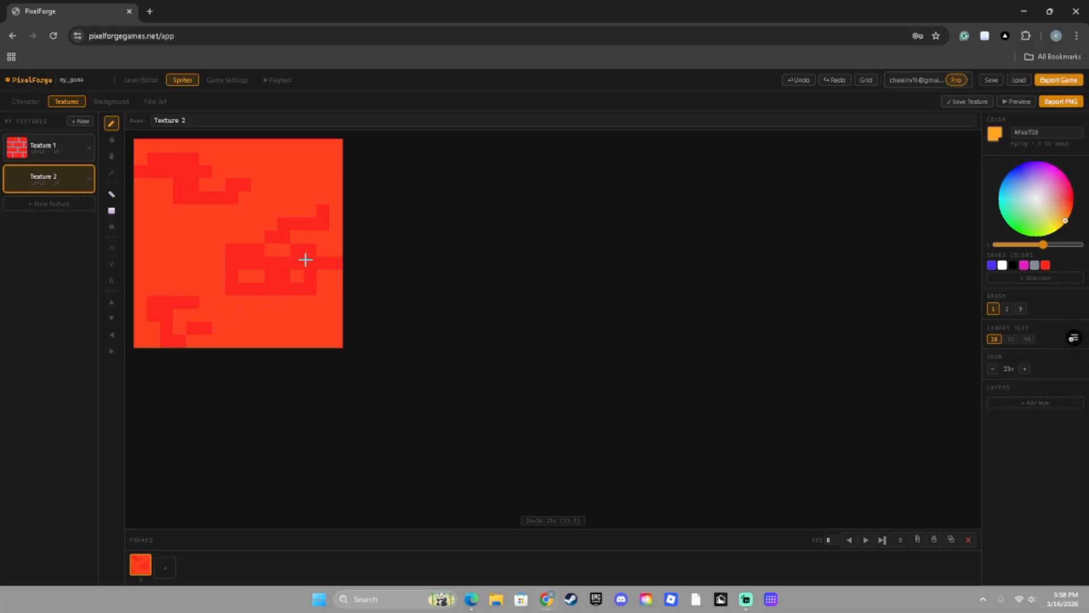
mouse_move(296, 171)
left_mouse_down()
mouse_move(321, 167)
mouse_move(295, 197)
left_mouse_up()
left_click_drag(181, 224, 198, 239)
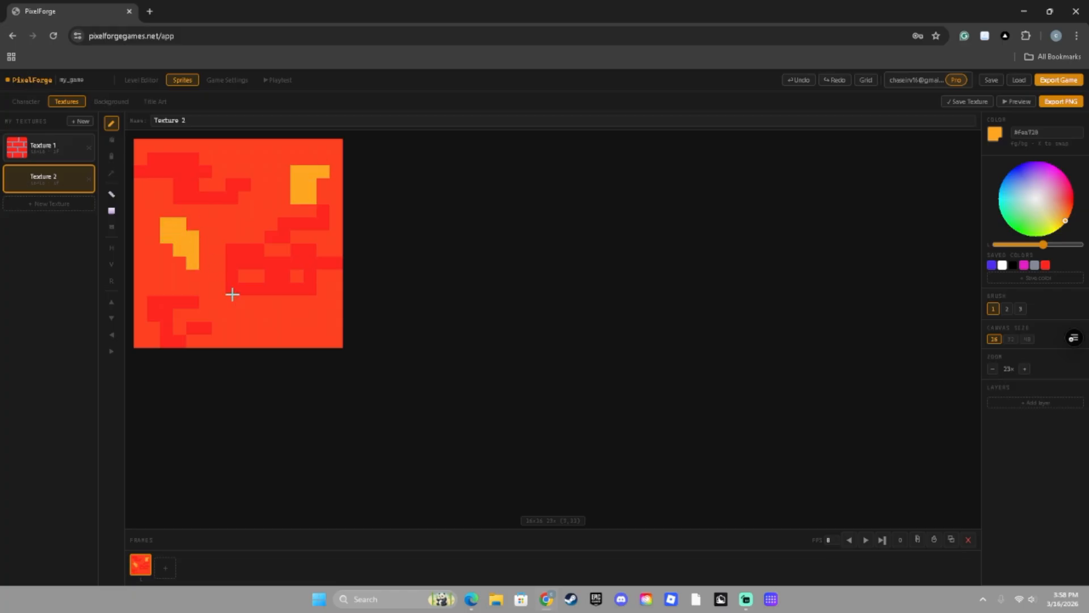
left_click_drag(257, 301, 315, 323)
Duplicate the lava frame as a second animation frame and delete the extra blank frame.
left_click(165, 567)
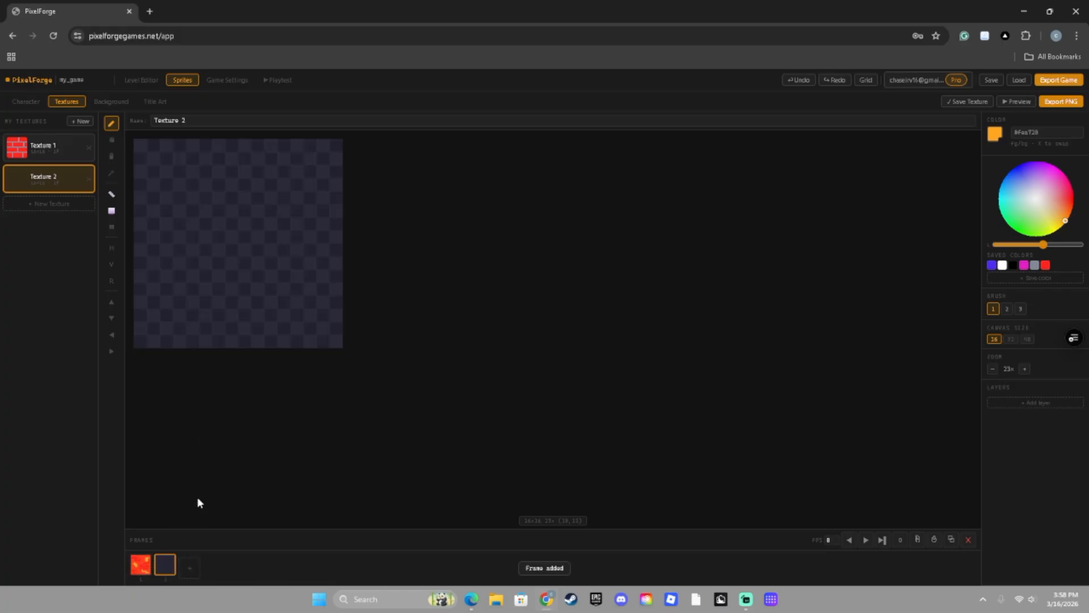
left_click(146, 563)
left_click(951, 539)
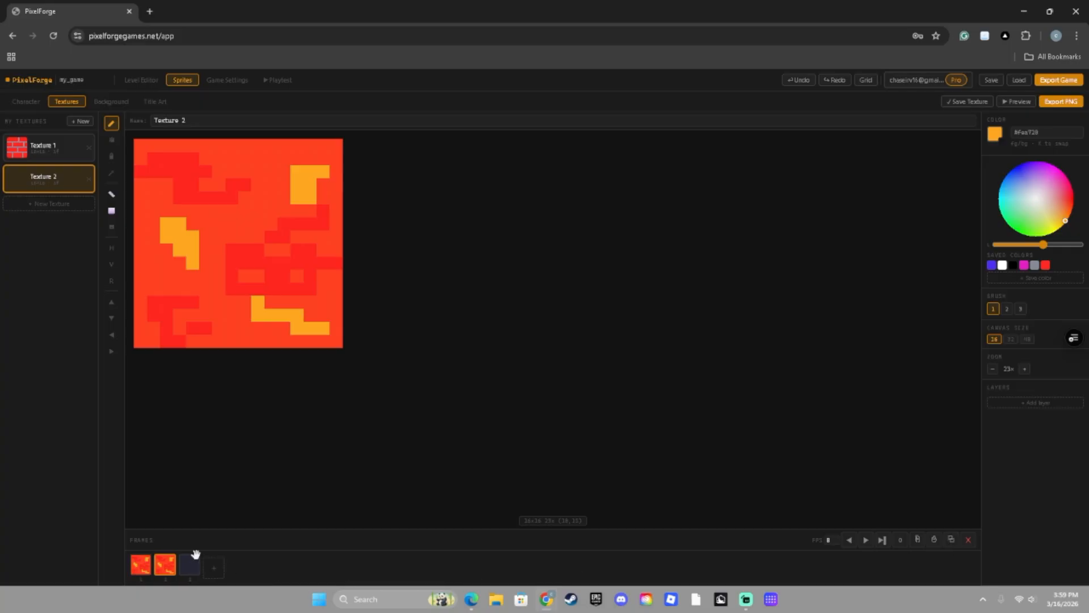
left_click(190, 563)
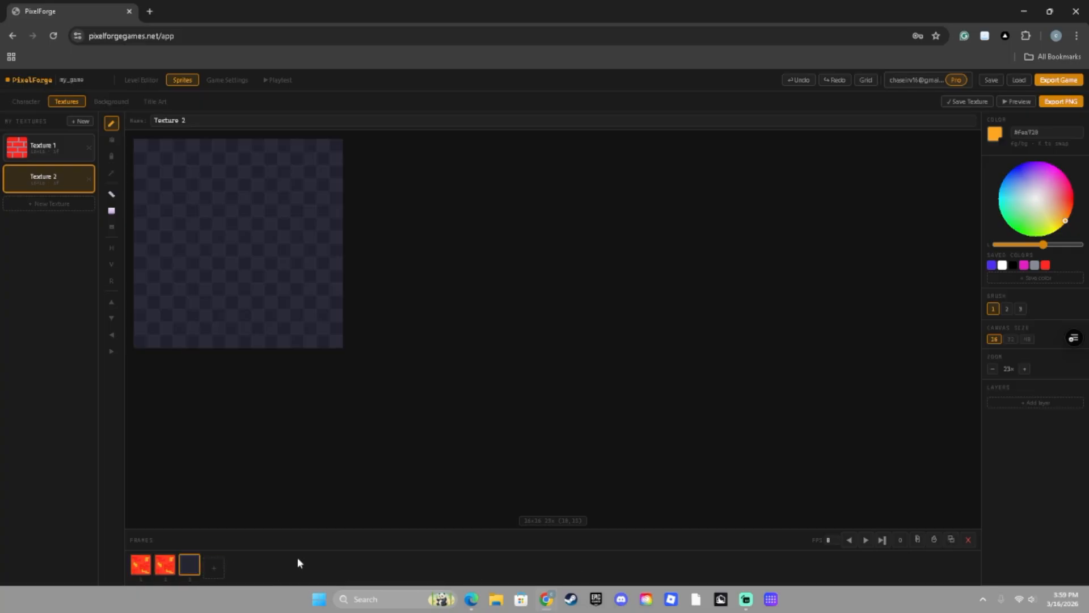
left_click(969, 539)
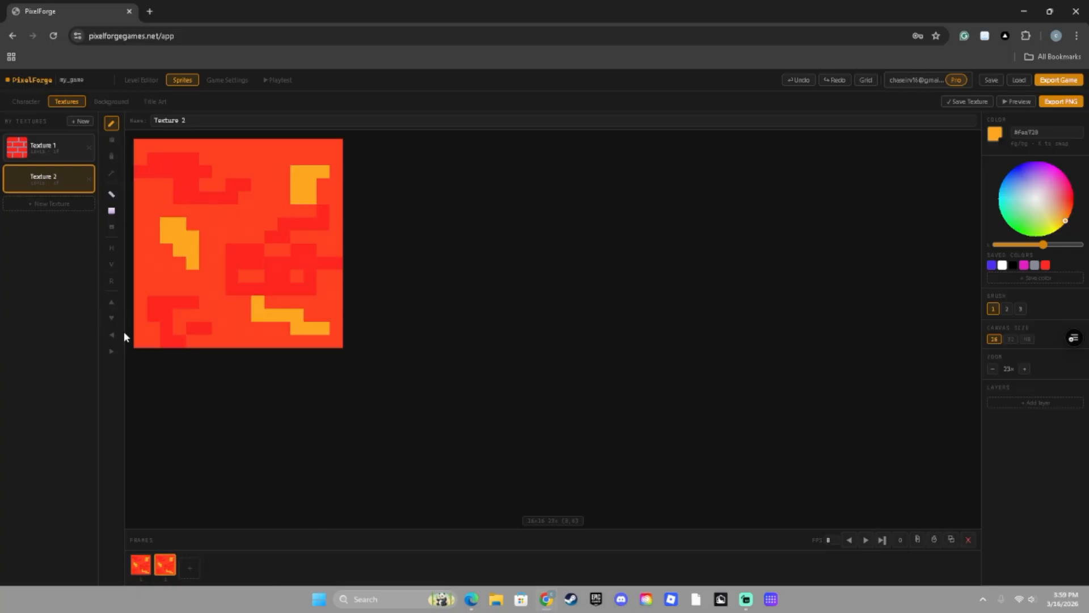
Shift the second lava frame two pixels right and add third and fourth frames that move the pattern further right.
left_click(111, 351)
left_click(112, 352)
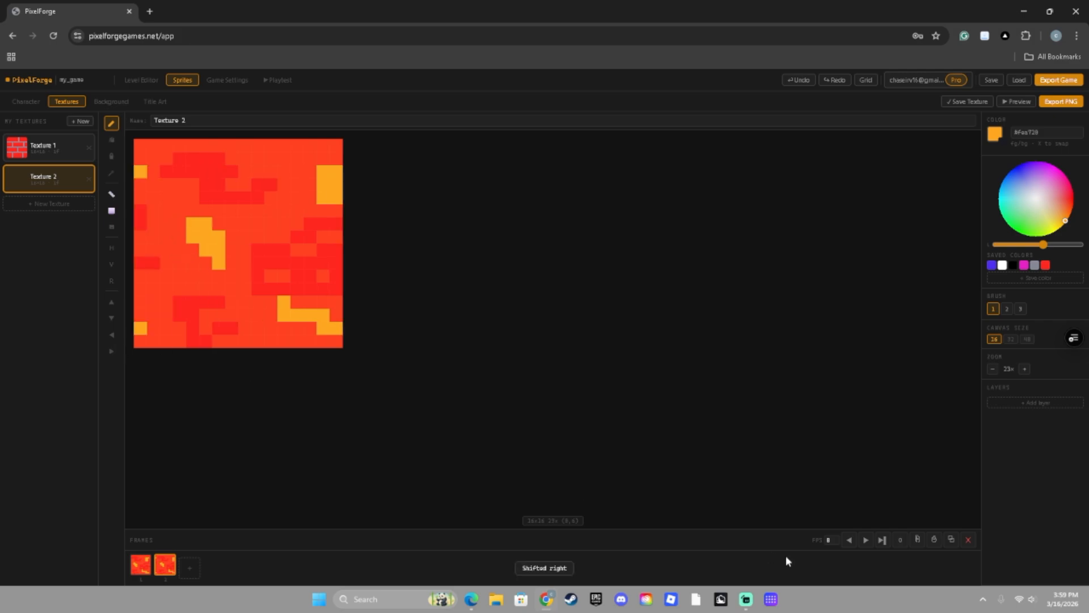
left_click(951, 540)
left_click(111, 351)
left_click(111, 351)
left_click(951, 540)
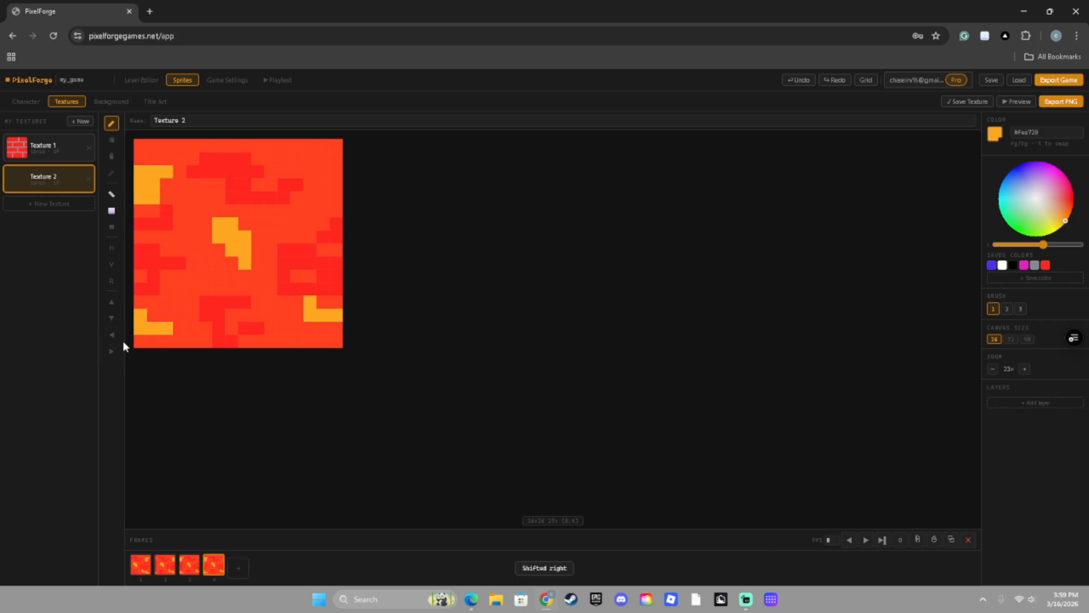
Duplicate the fourth lava frame as a fifth and shift its pattern four pixels down.
left_click(951, 540)
left_click(111, 318)
left_click(111, 318)
left_click(111, 318)
left_click(111, 318)
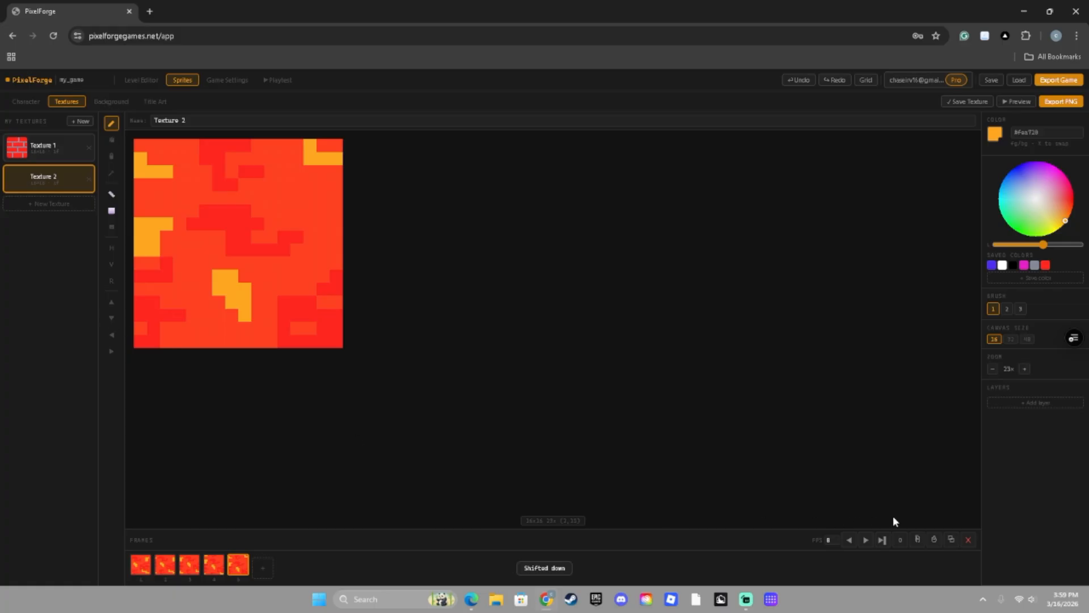
Add sixth and seventh lava frames by duplication, shifting the sixth two pixels right and the seventh further right.
left_click(951, 539)
left_click(111, 352)
left_click(112, 352)
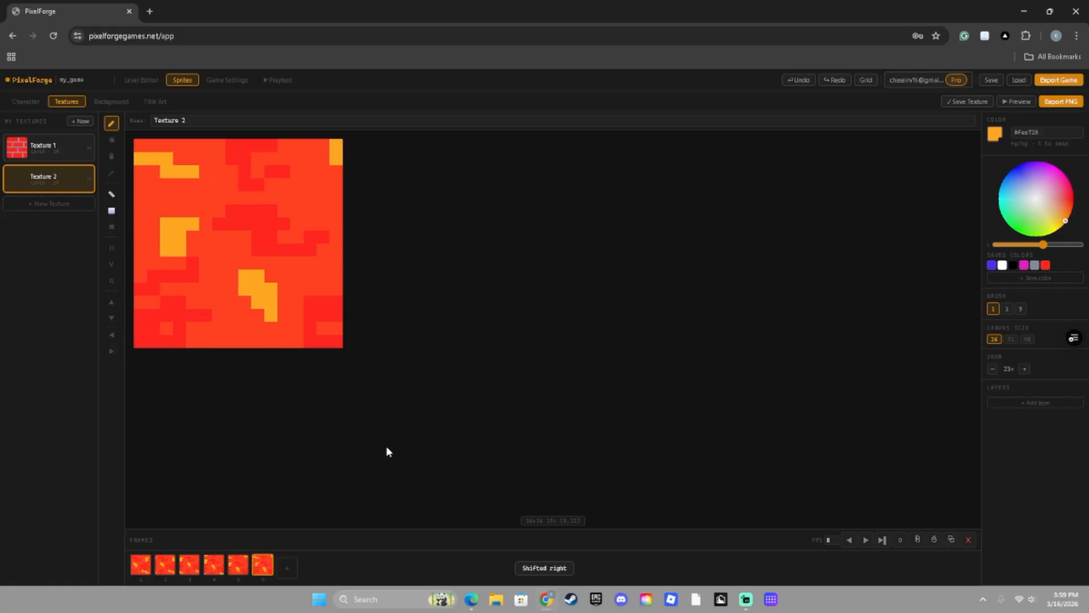
left_click(951, 540)
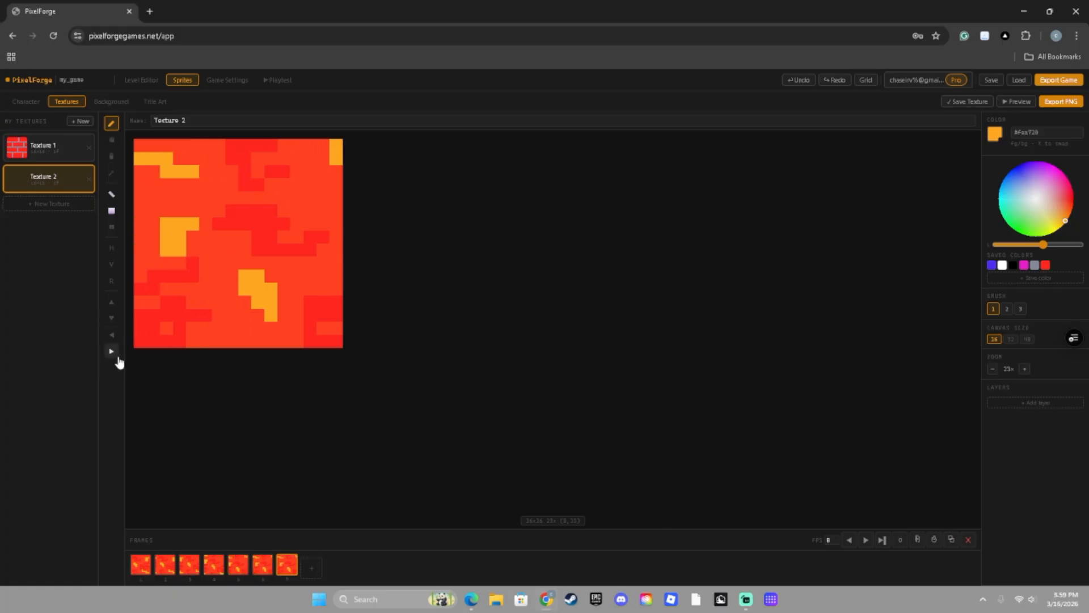
left_click(110, 353)
left_click(110, 353)
left_click(109, 353)
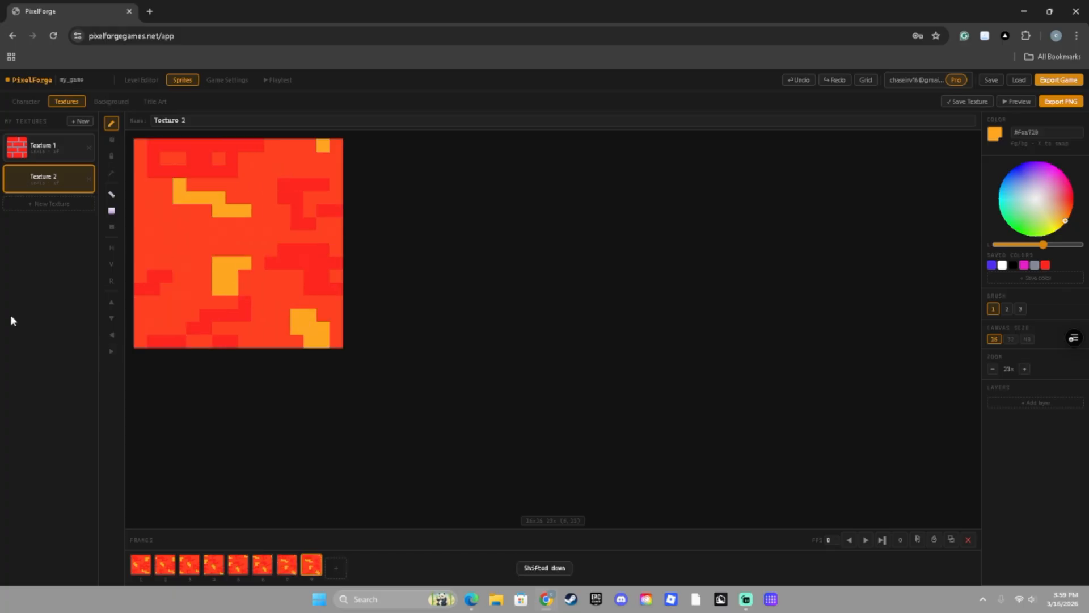
Shift the eighth lava frame right, duplicate it as a ninth, and move the ninth three pixels right and two pixels down.
left_click(112, 352)
left_click(111, 352)
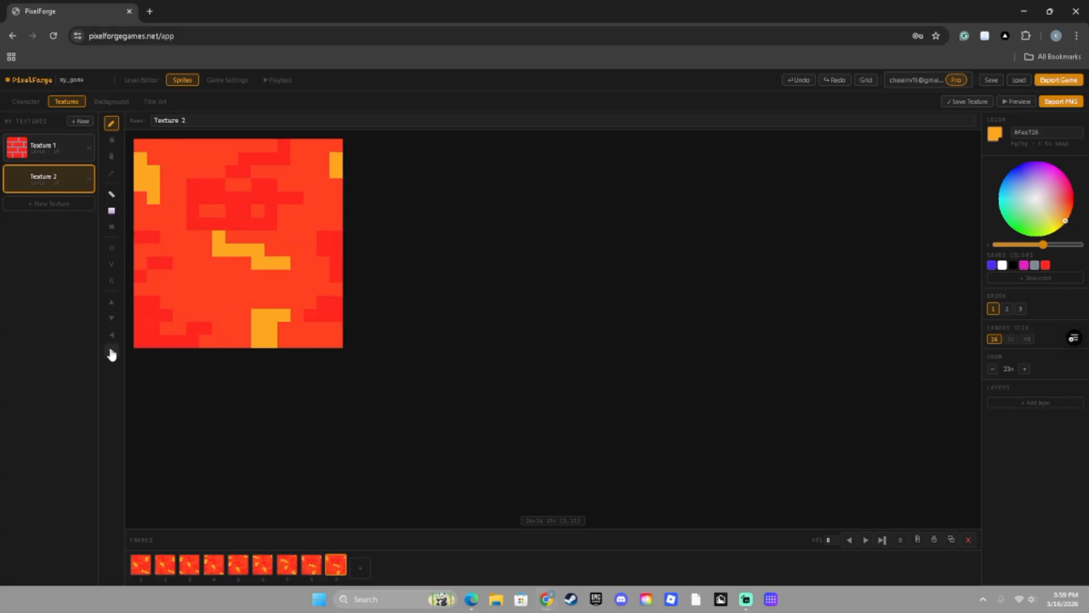
left_click(112, 352)
left_click(112, 353)
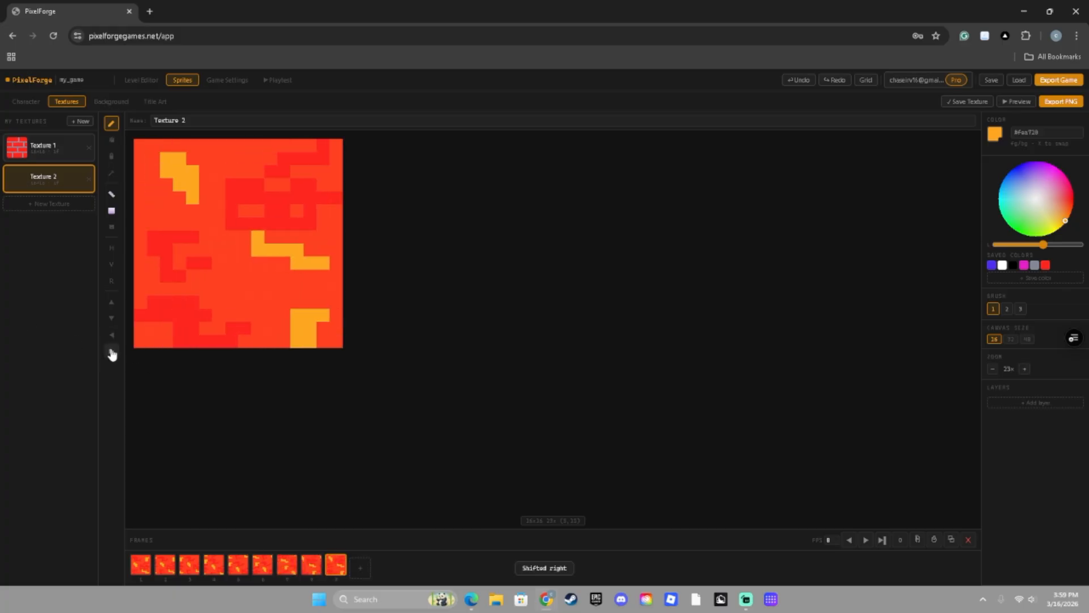
left_click(112, 352)
left_click(112, 335)
left_click(111, 318)
left_click(112, 319)
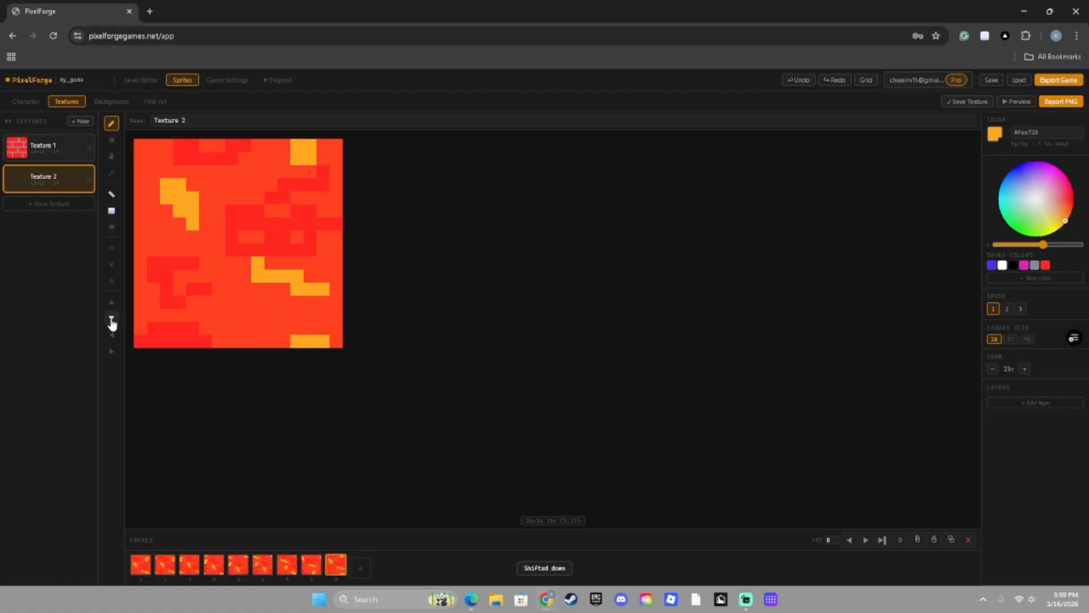
Try shifting the ninth lava frame's pattern five more pixels down and reverse that shift.
left_click(111, 320)
left_click(112, 320)
left_click(111, 320)
left_click(111, 320)
left_click(111, 320)
left_click(112, 302)
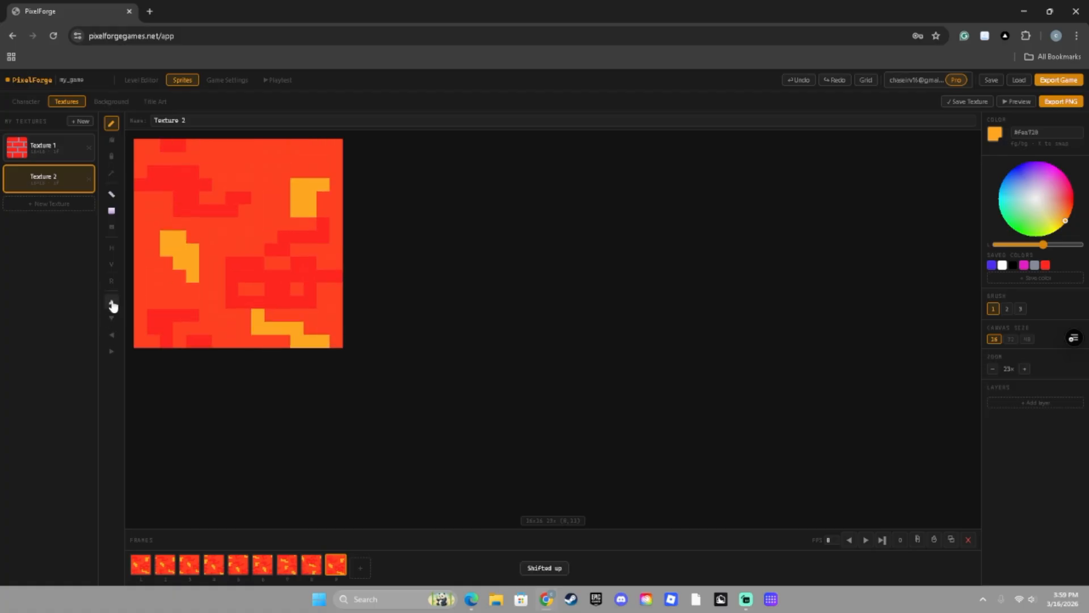
left_click(112, 303)
left_click(112, 303)
left_click(112, 303)
left_click(112, 303)
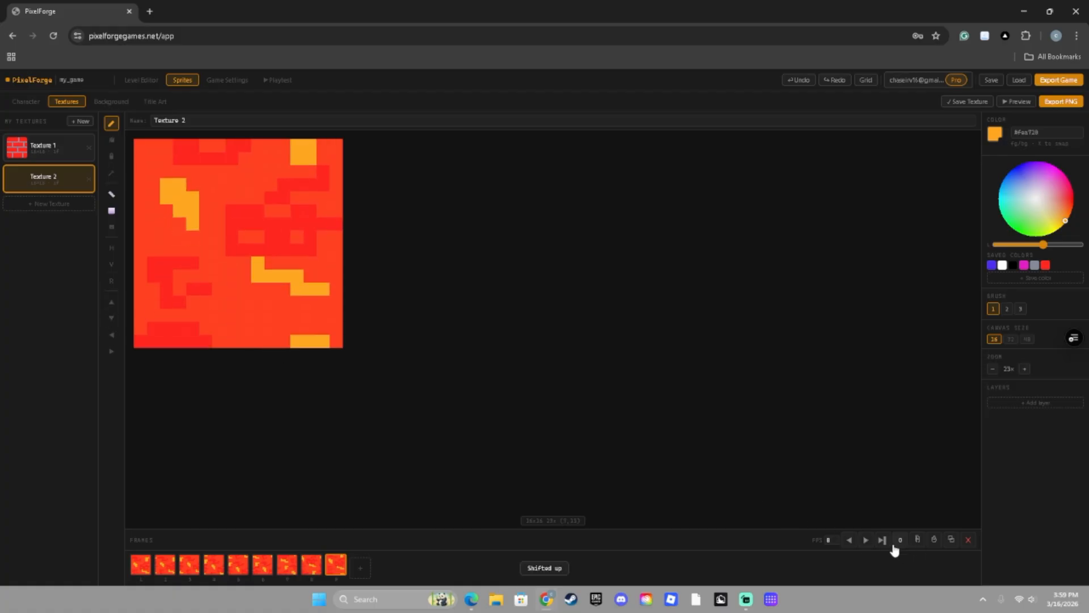
Play back the lava animation and save Texture 2 to the library.
left_click(863, 541)
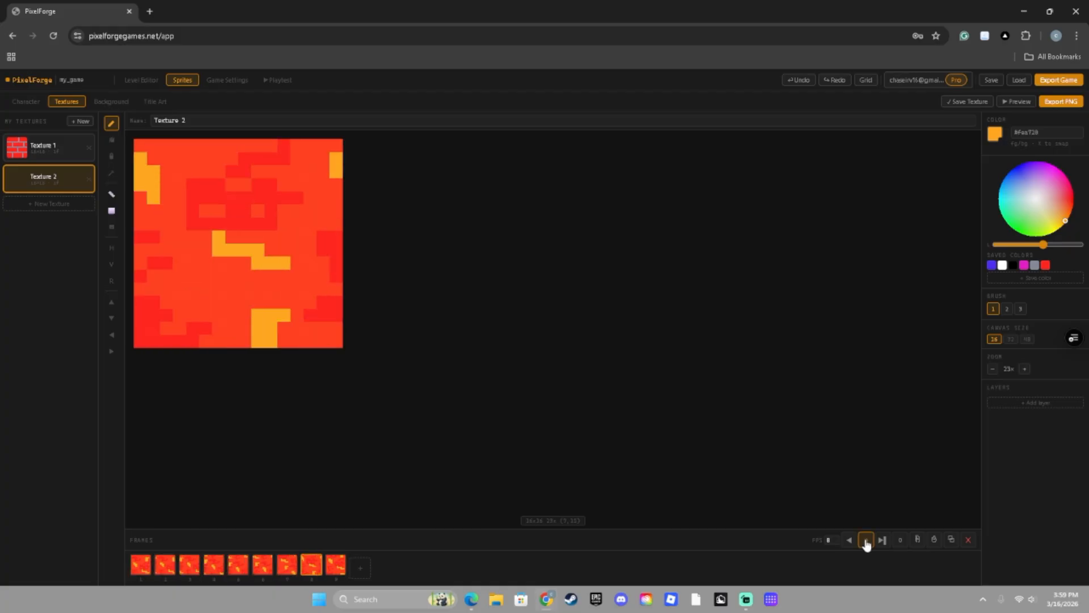
left_click(864, 542)
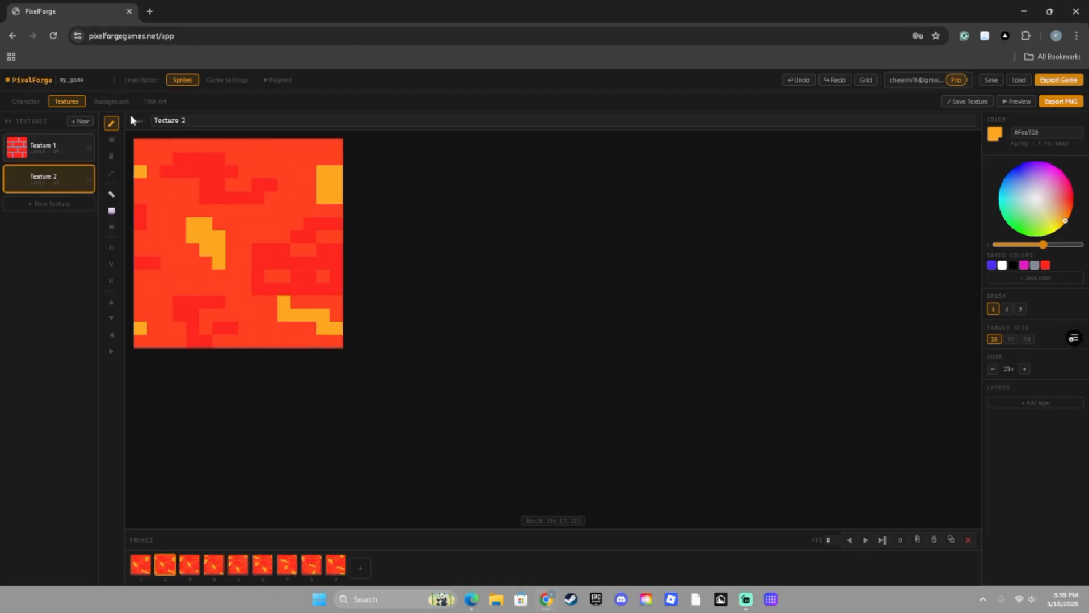
left_click(960, 106)
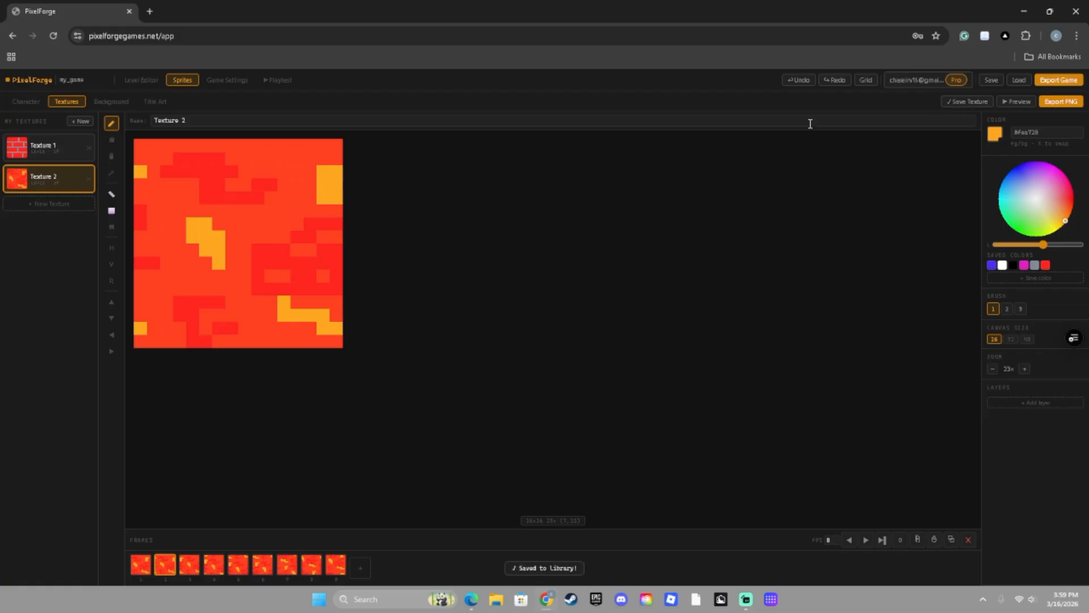
Cover the level's floating green mass, starting ground, raised blocks and exit platform with the brick texture.
left_click(141, 80)
left_click(27, 243)
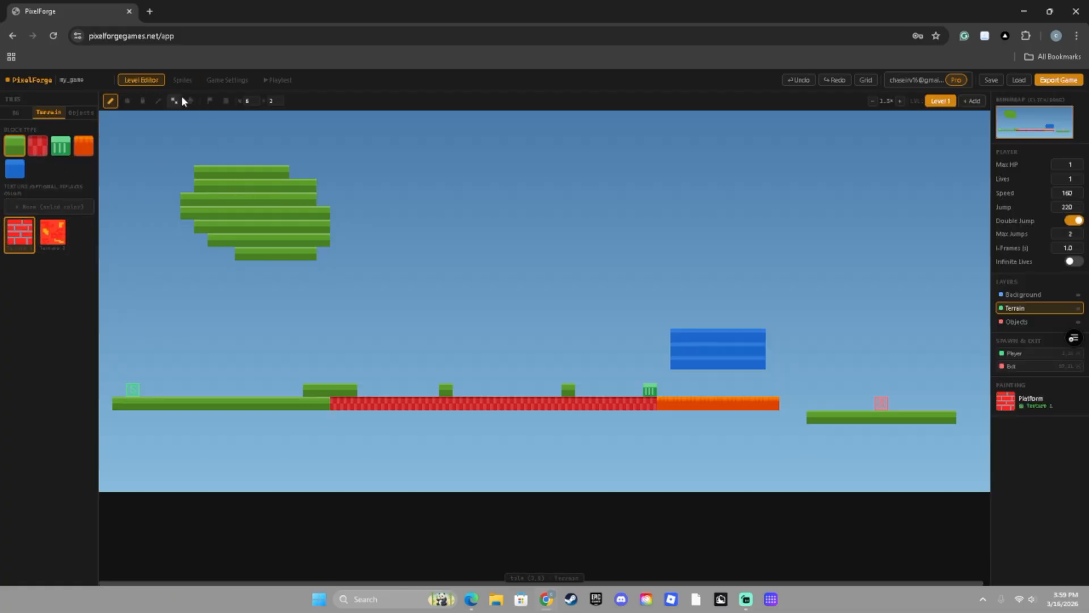
mouse_move(164, 119)
left_mouse_down()
mouse_move(184, 192)
mouse_move(244, 168)
mouse_move(242, 223)
mouse_move(191, 247)
mouse_move(292, 253)
mouse_move(325, 217)
mouse_move(237, 287)
left_mouse_up()
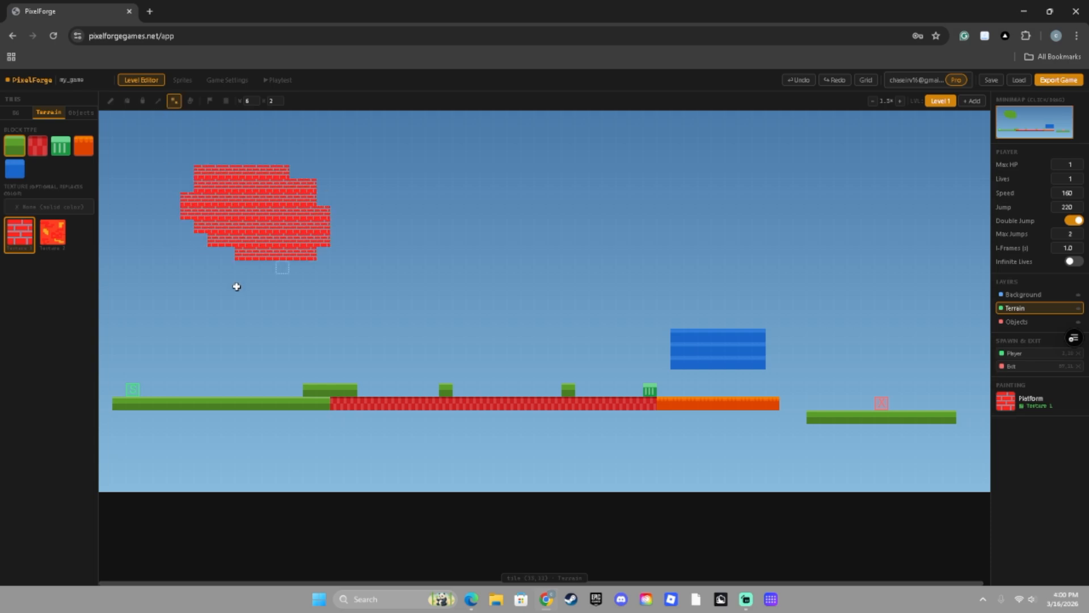
mouse_move(118, 406)
left_mouse_down()
mouse_move(294, 406)
mouse_move(306, 390)
mouse_move(377, 391)
left_mouse_up()
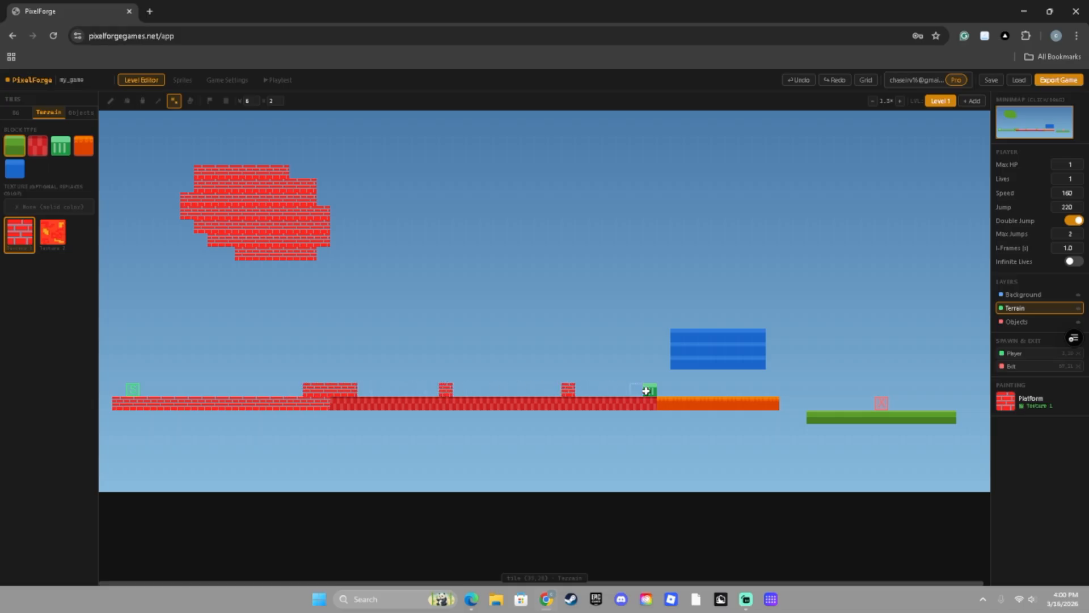
left_click_drag(822, 419, 949, 418)
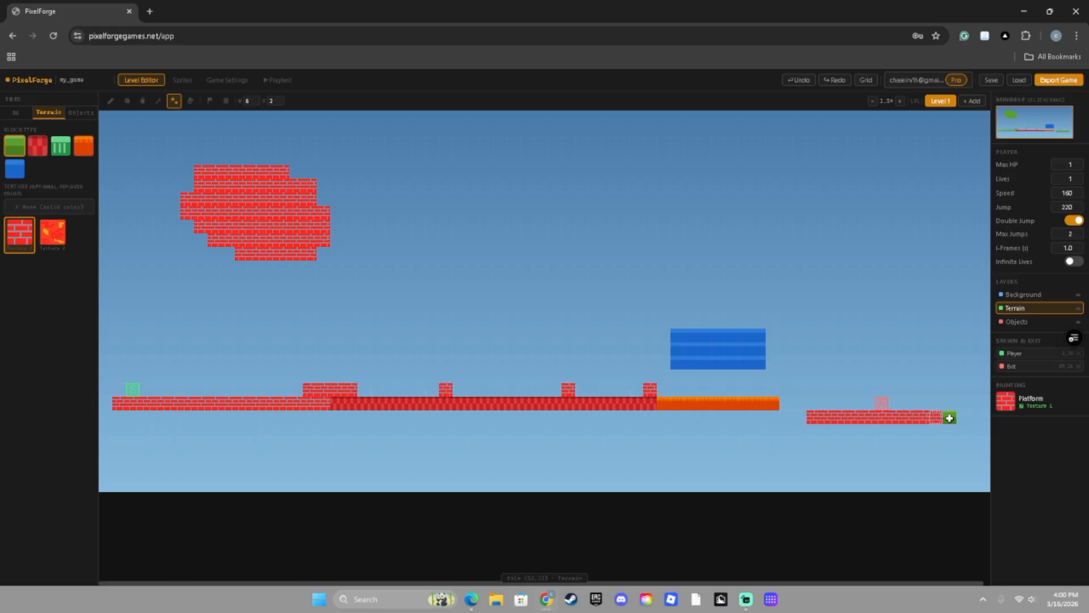
Erase the brick block where the kill-block floor meets the orange strip and place an untextured Bounce Pad there.
left_click(126, 102)
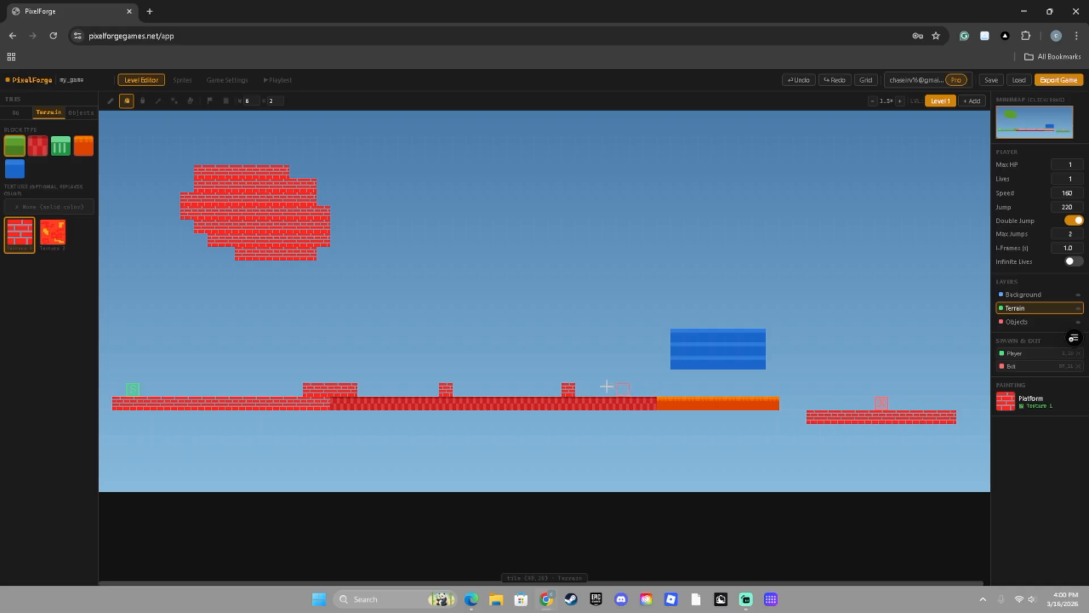
left_click(63, 151)
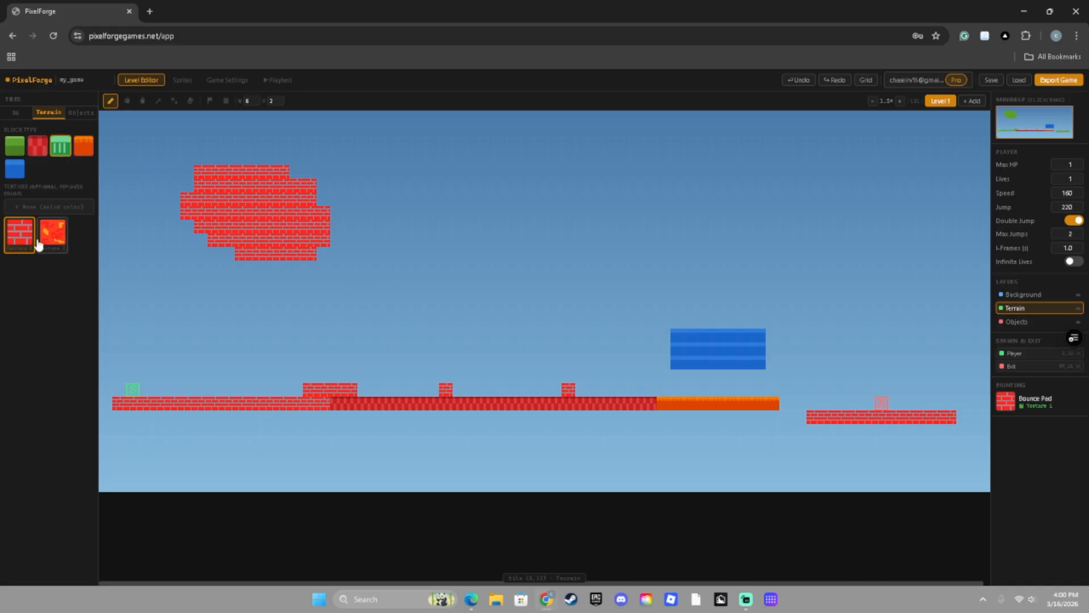
left_click(50, 208)
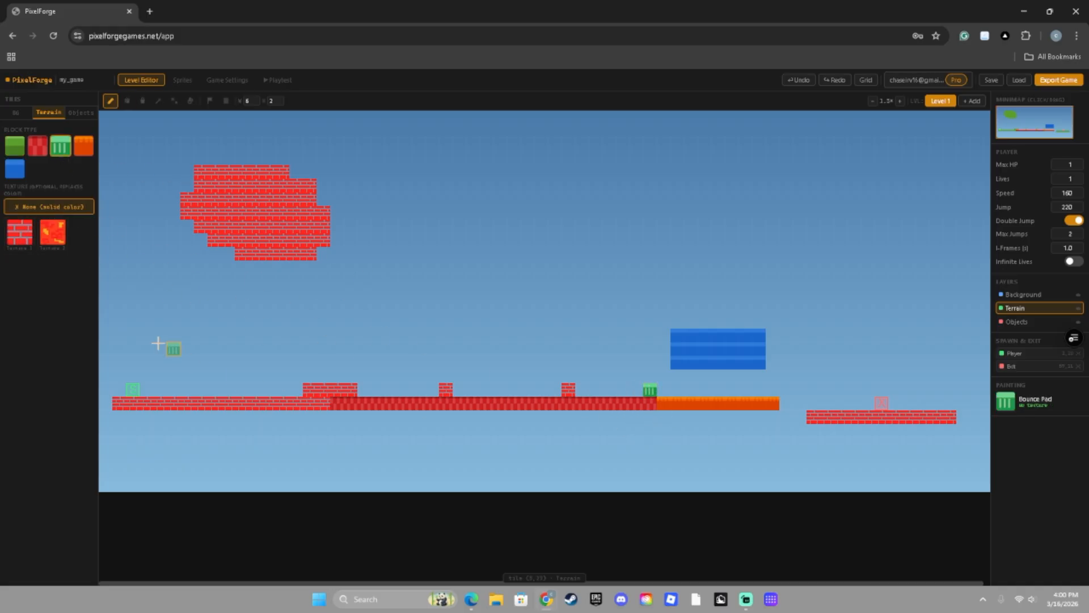
Paint the lava texture across the whole kill-block floor with the Bounce Pad block type.
left_click(21, 247)
left_click(56, 241)
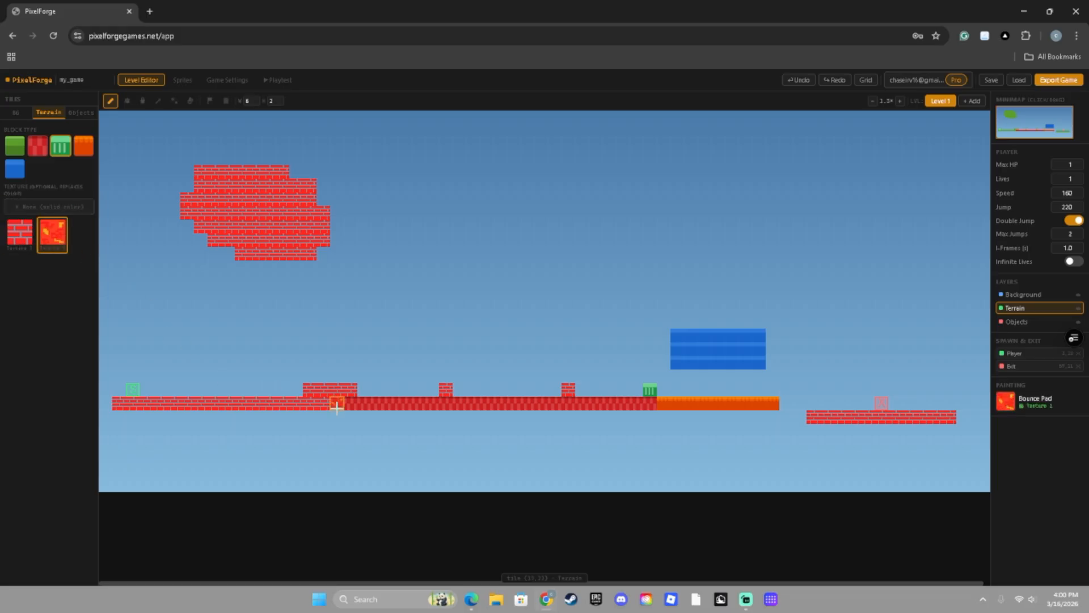
left_click_drag(340, 405, 646, 401)
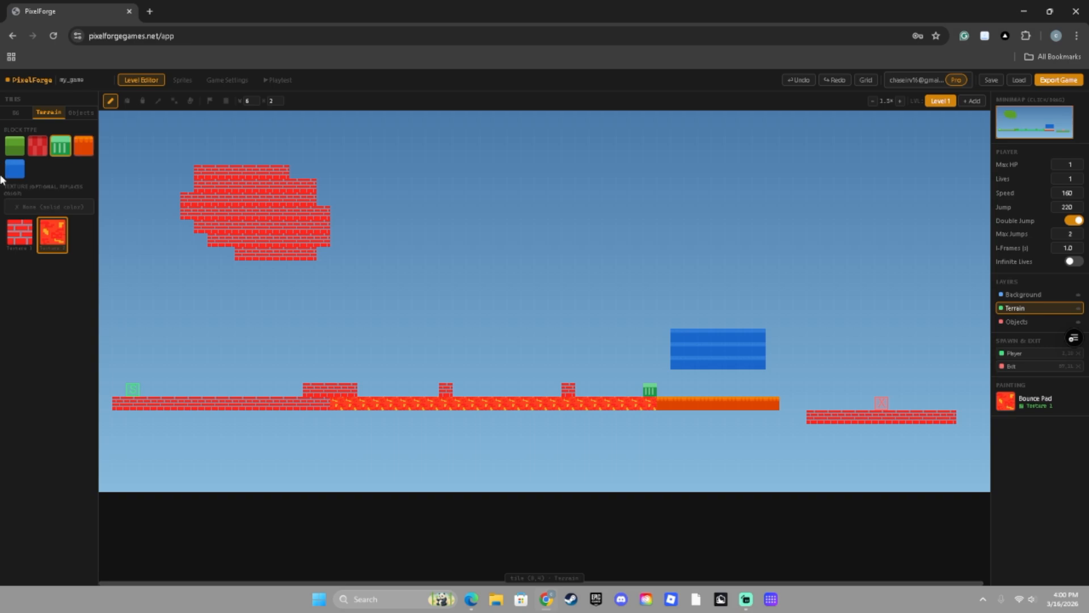
Place an untextured Bounce Pad beneath the exit marker and replace it with an untextured Platform block.
left_click(19, 233)
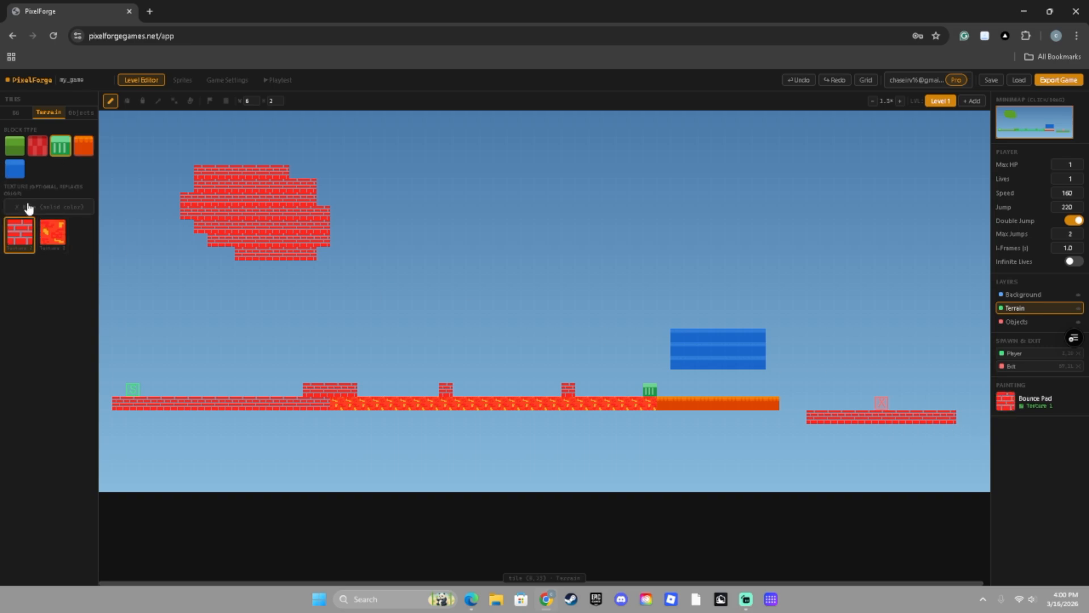
left_click(28, 208)
left_click(881, 418)
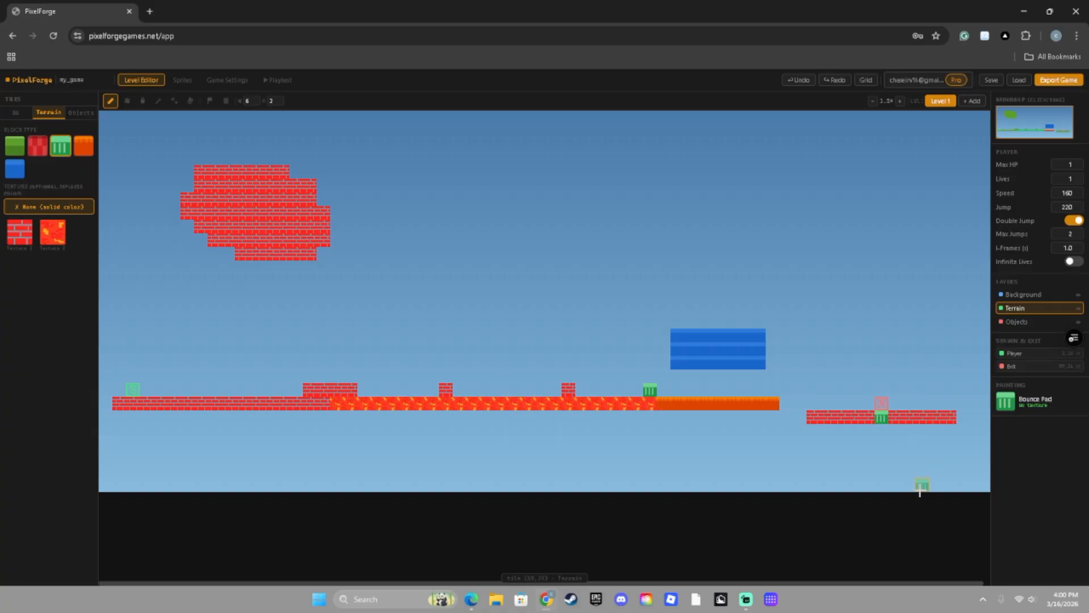
left_click(15, 146)
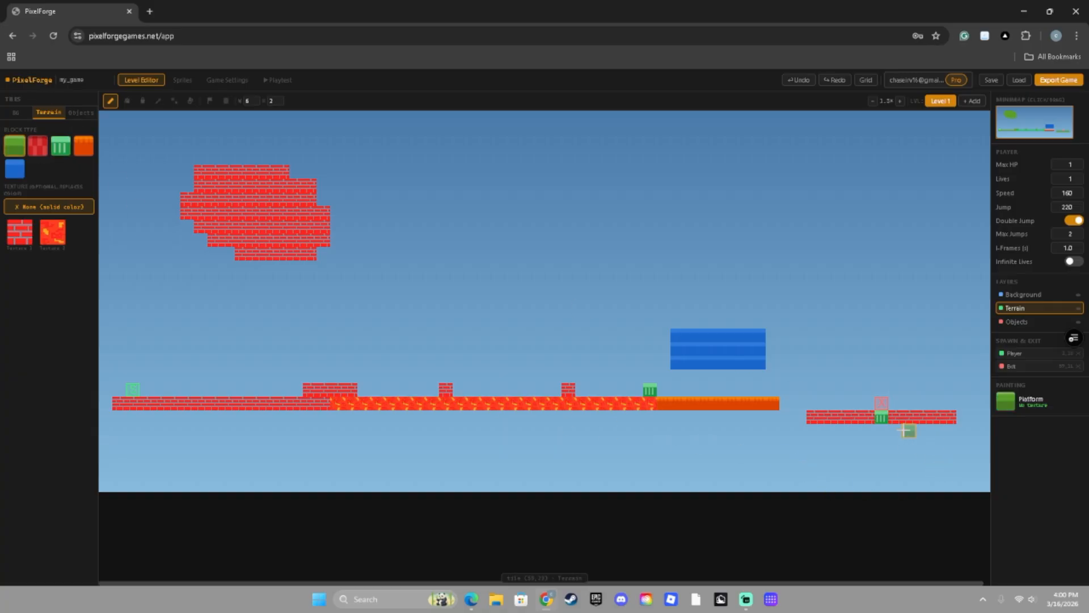
left_click(881, 418)
left_click(270, 82)
left_click(192, 80)
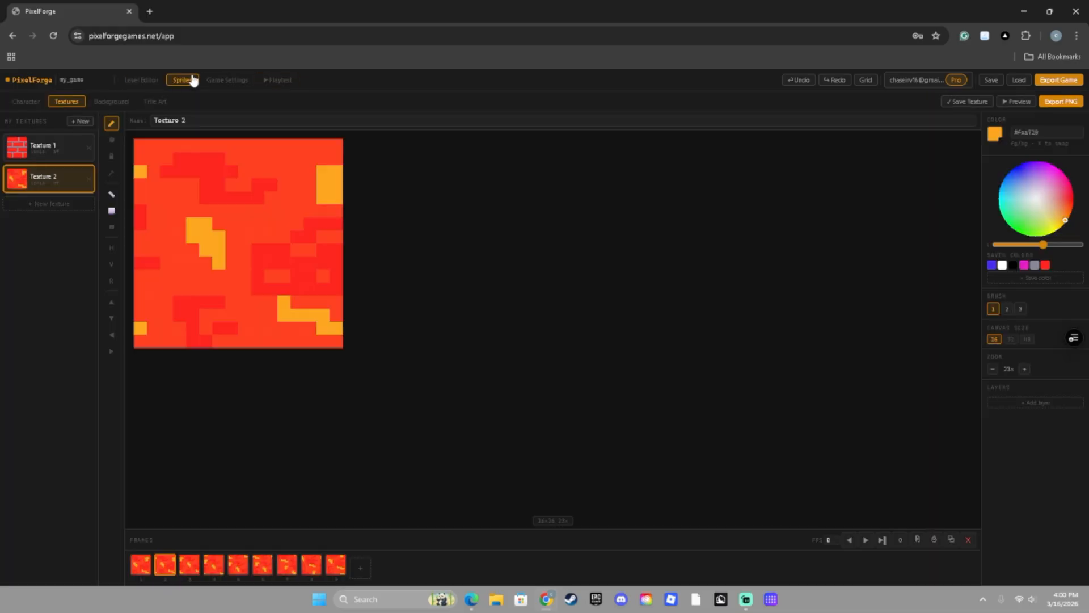
left_click(139, 81)
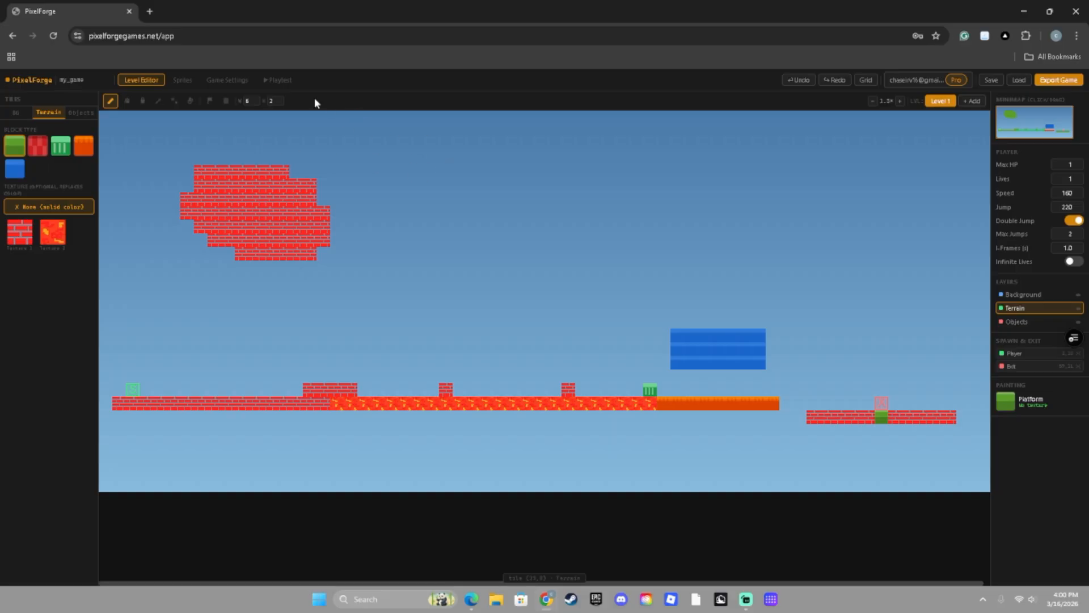
Playtest the level by walking back and forth and jumping on the starting brick ground.
left_click(285, 83)
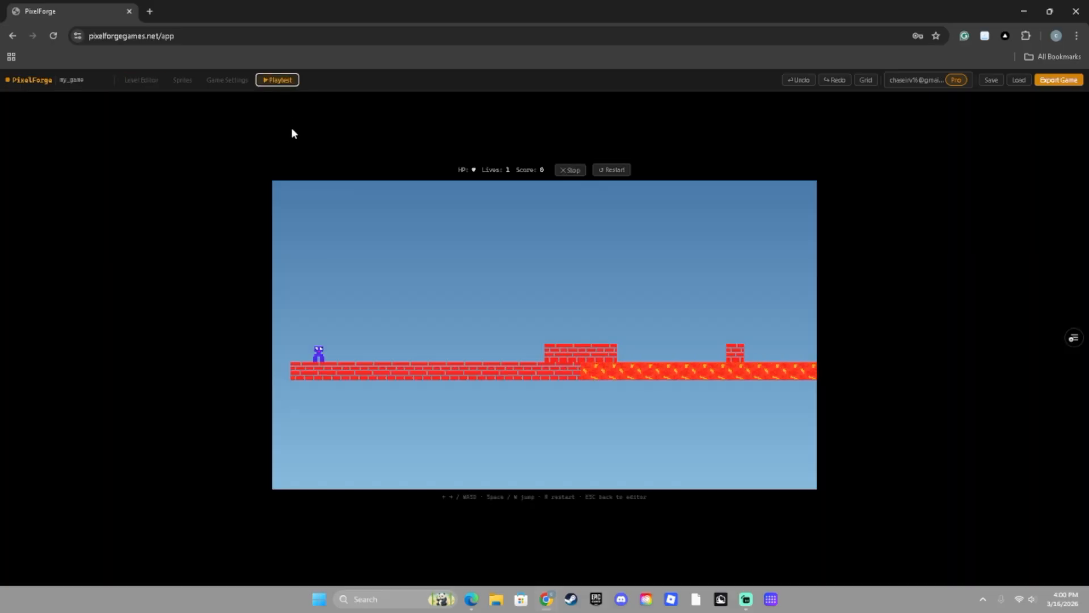
key("Right")
key("space")
key("Left")
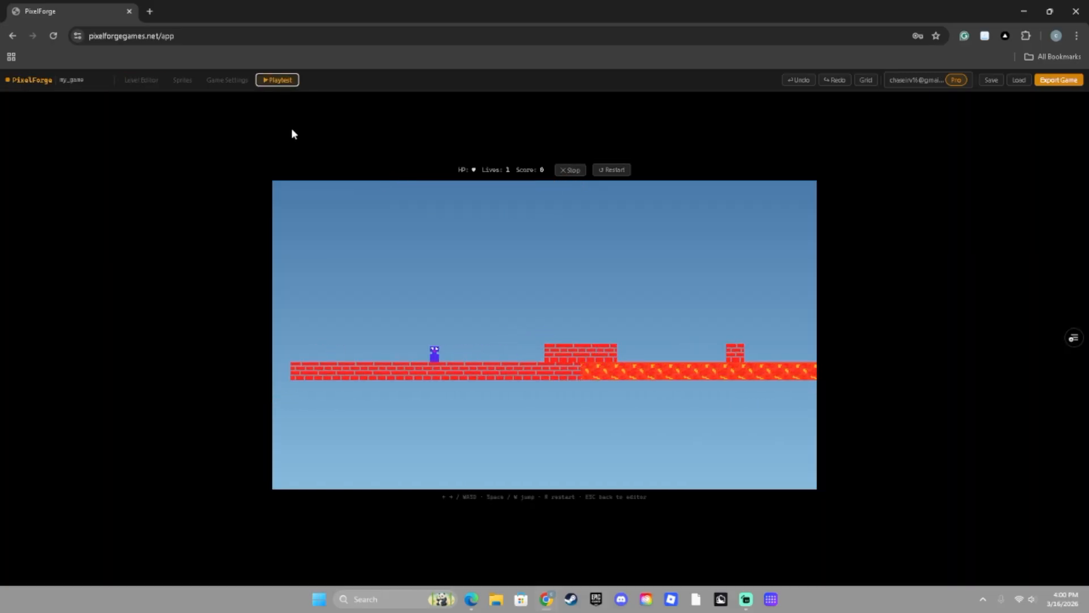
key("Right")
key("Left")
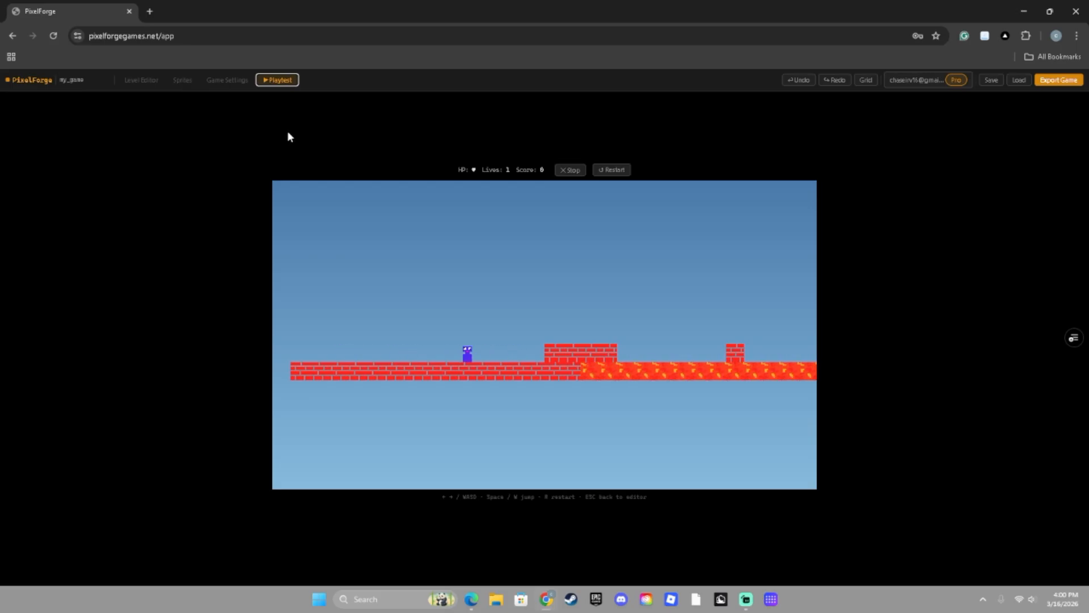
key("Left")
key("Right")
key("space")
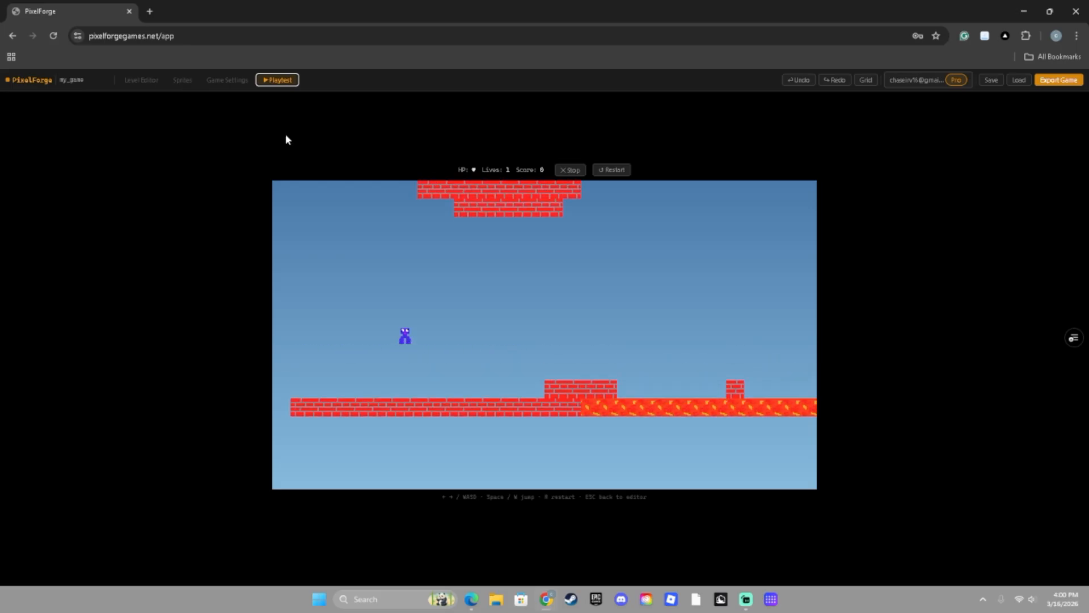
key("space")
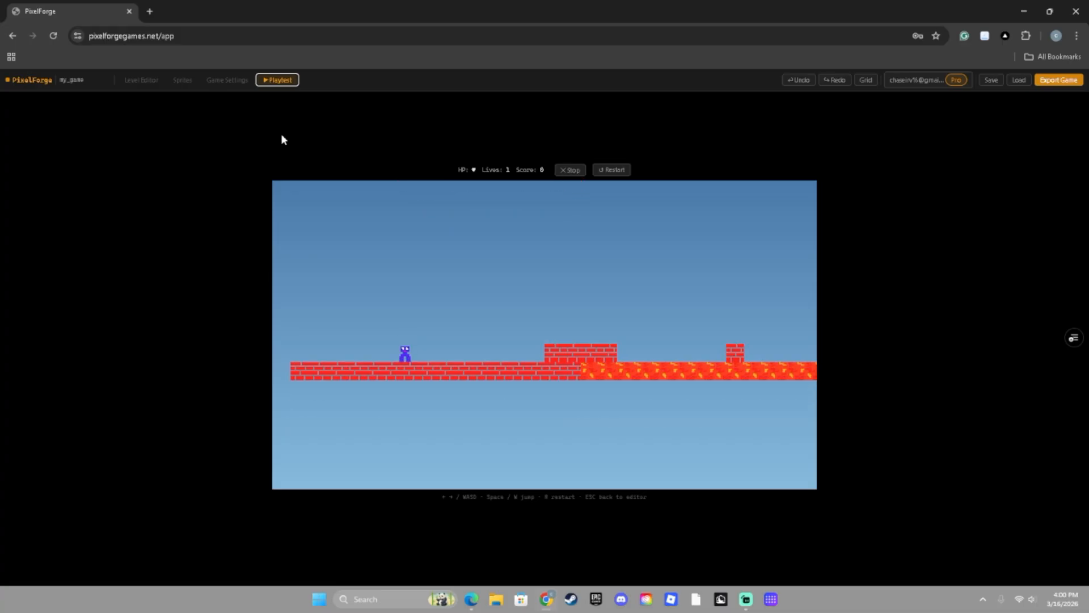
key("space")
key("space")
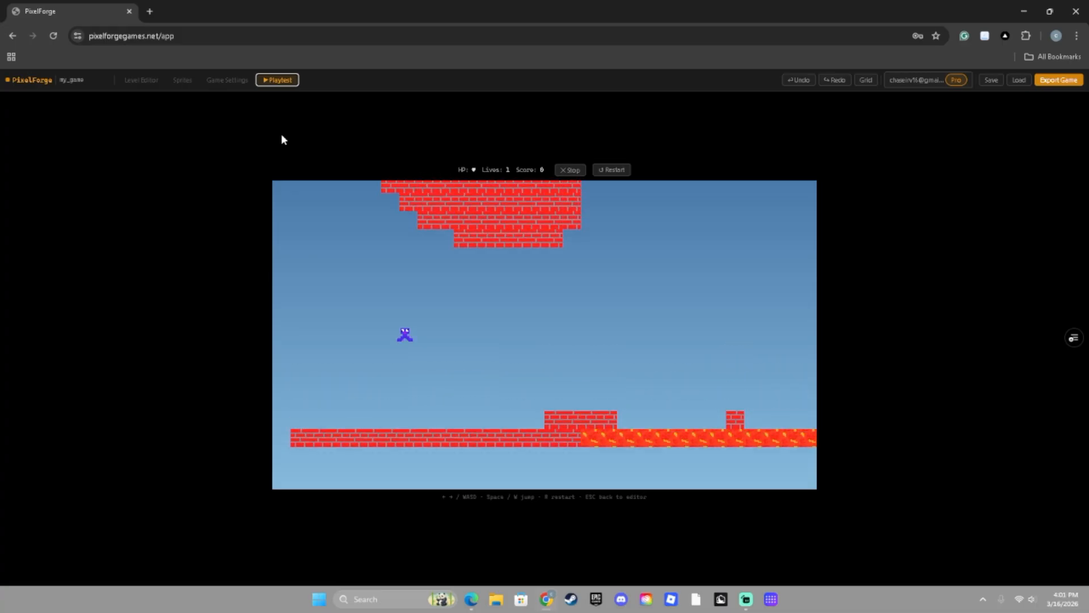
Move the player out over the lava floor to test how it reacts, and stop the playtest.
key("Right")
key("Right")
key("space")
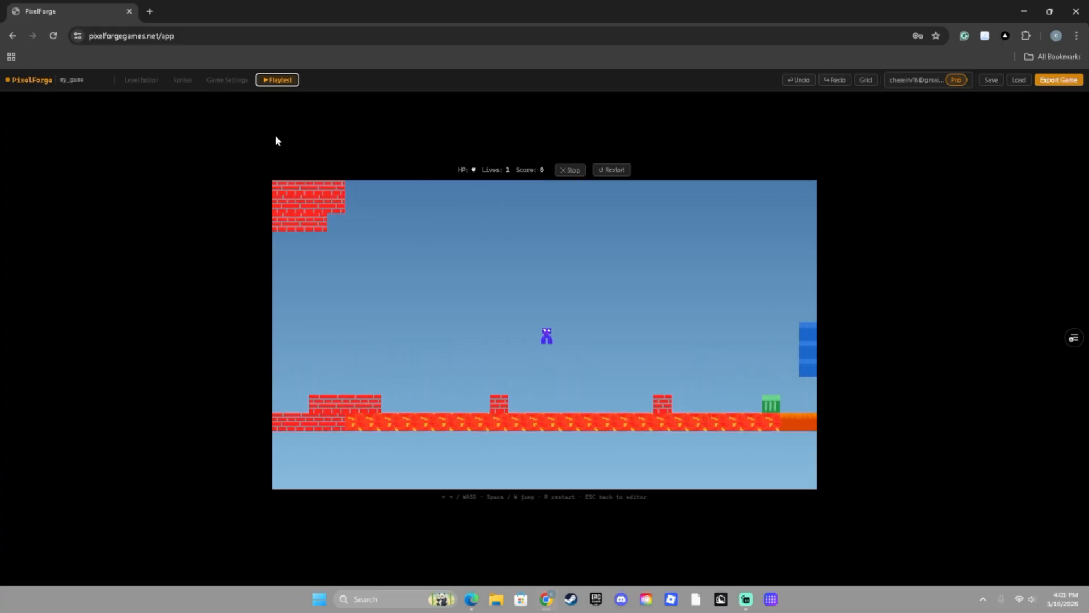
key("a")
key("space")
key("d")
key("space")
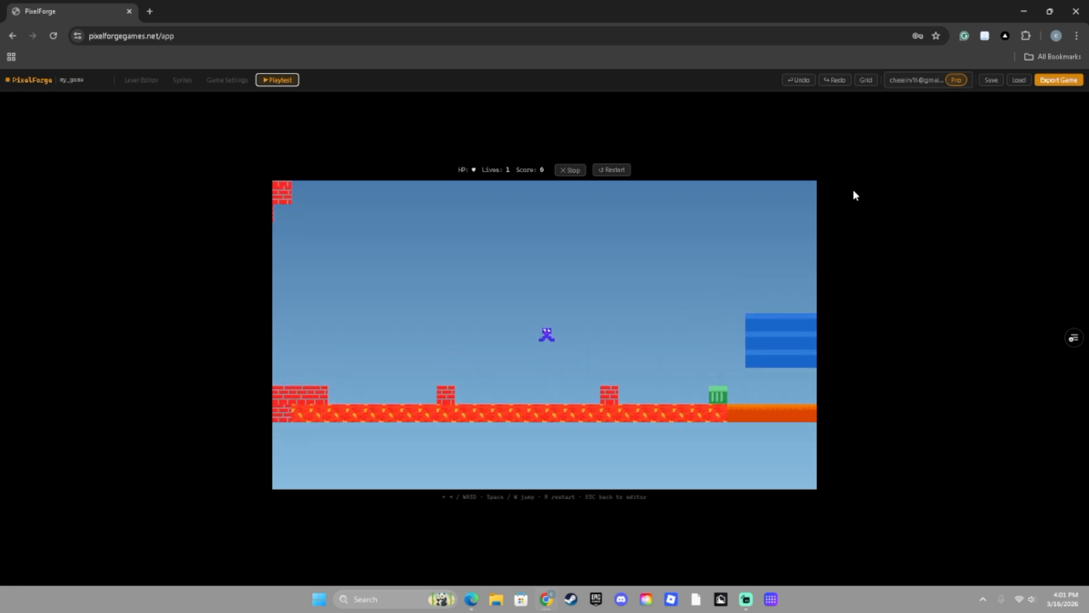
key("space")
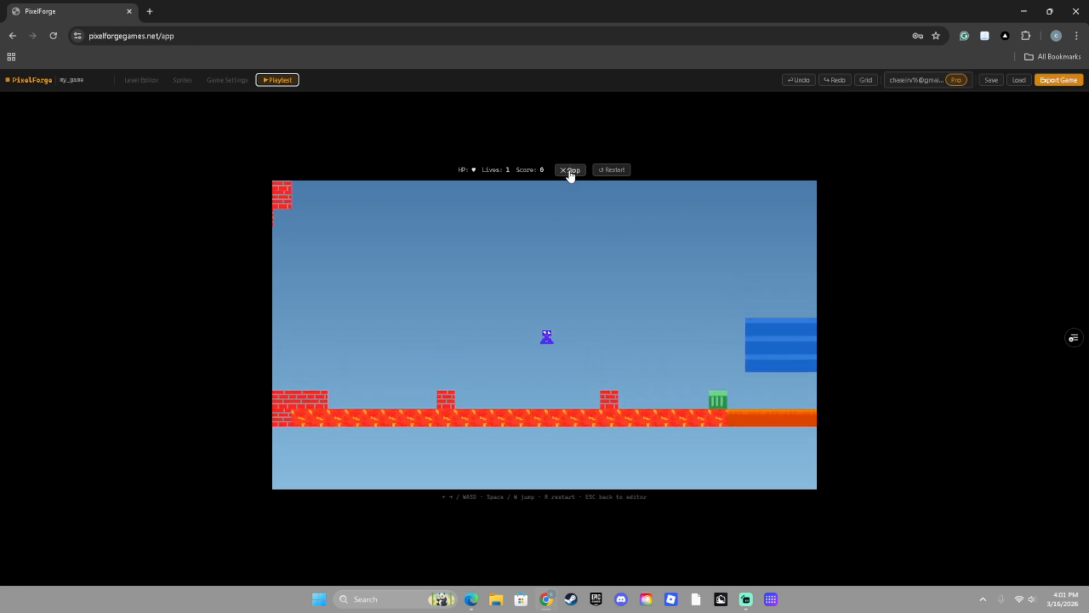
left_click(570, 170)
Repaint the lava floor as Kill Blocks with the lava texture and playtest the player's contact with it.
left_click(36, 146)
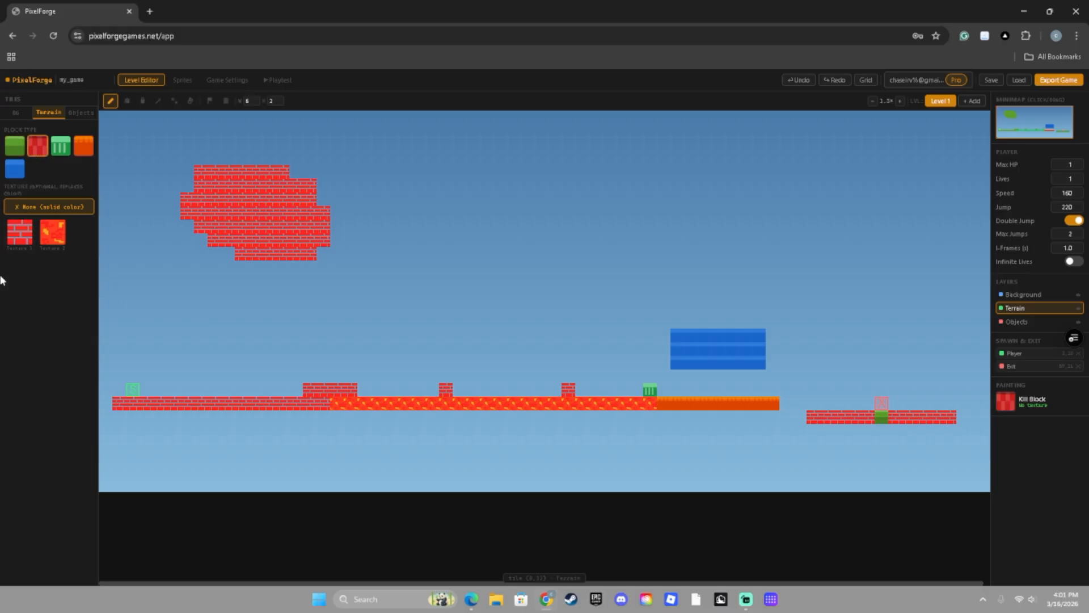
left_click(52, 245)
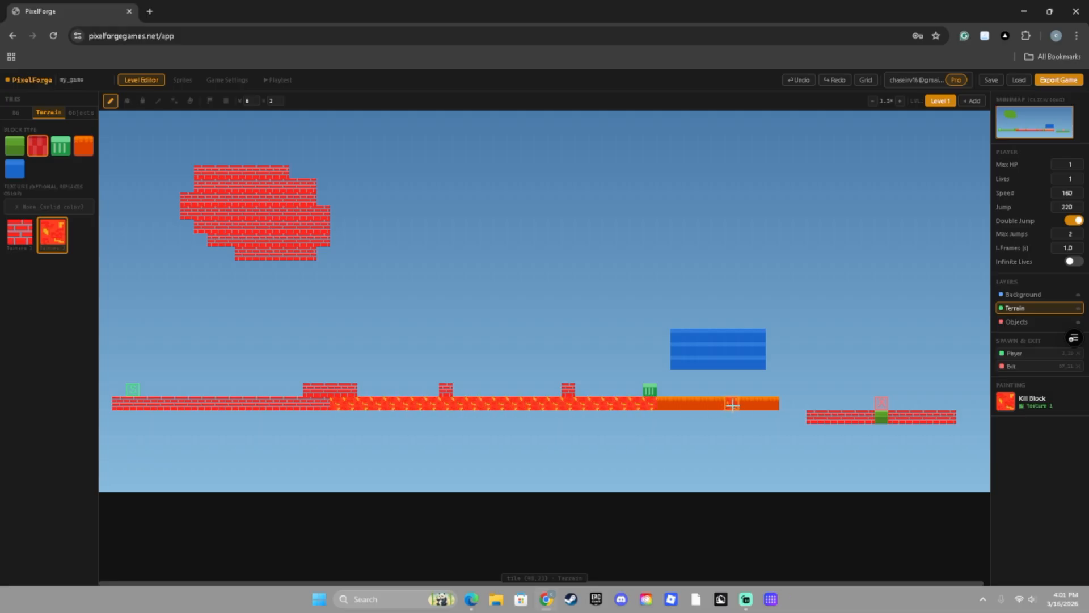
left_click(276, 80)
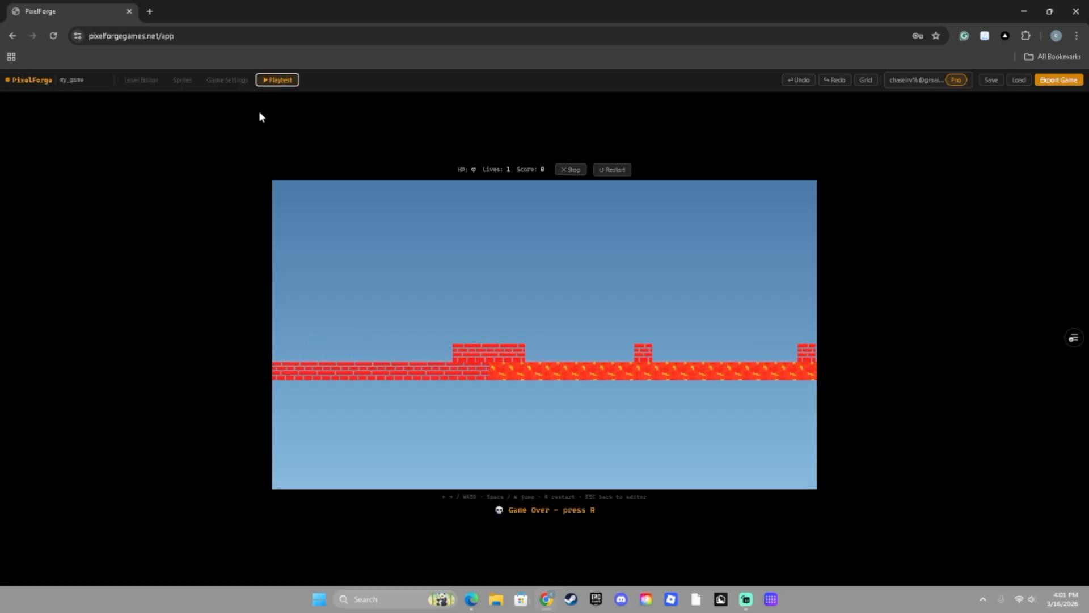
left_click(567, 170)
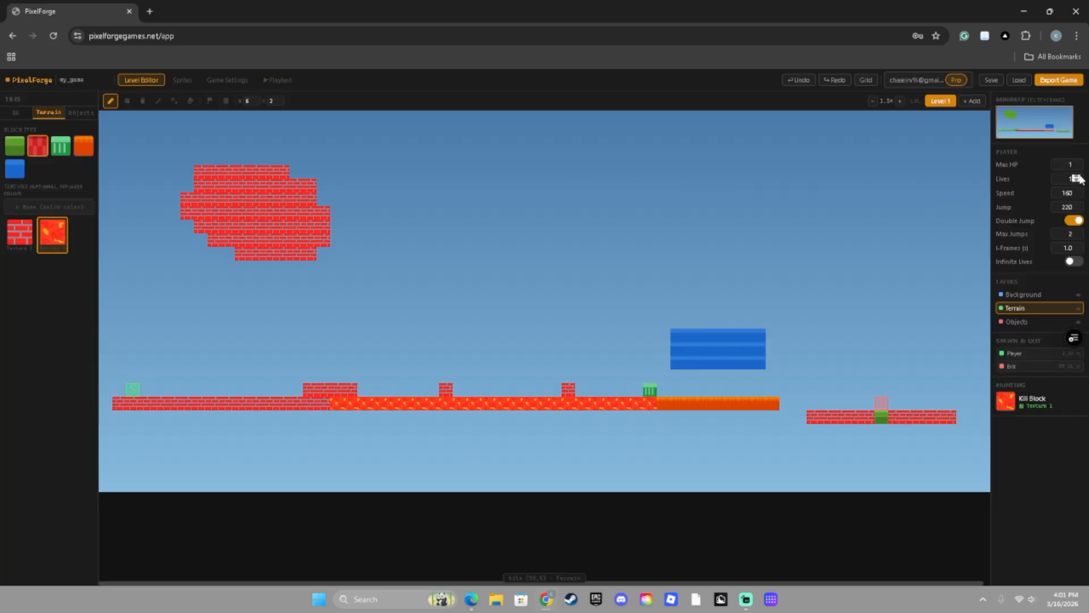
Set the player's lives to 4, playtest running into the lava, and stop the playtest.
left_click(297, 81)
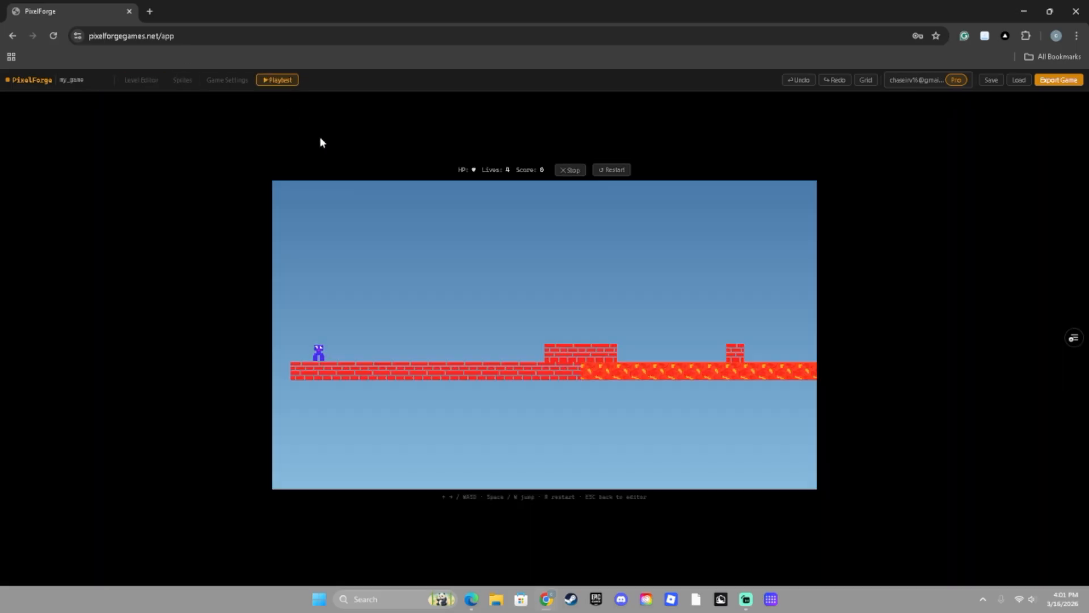
key("Right")
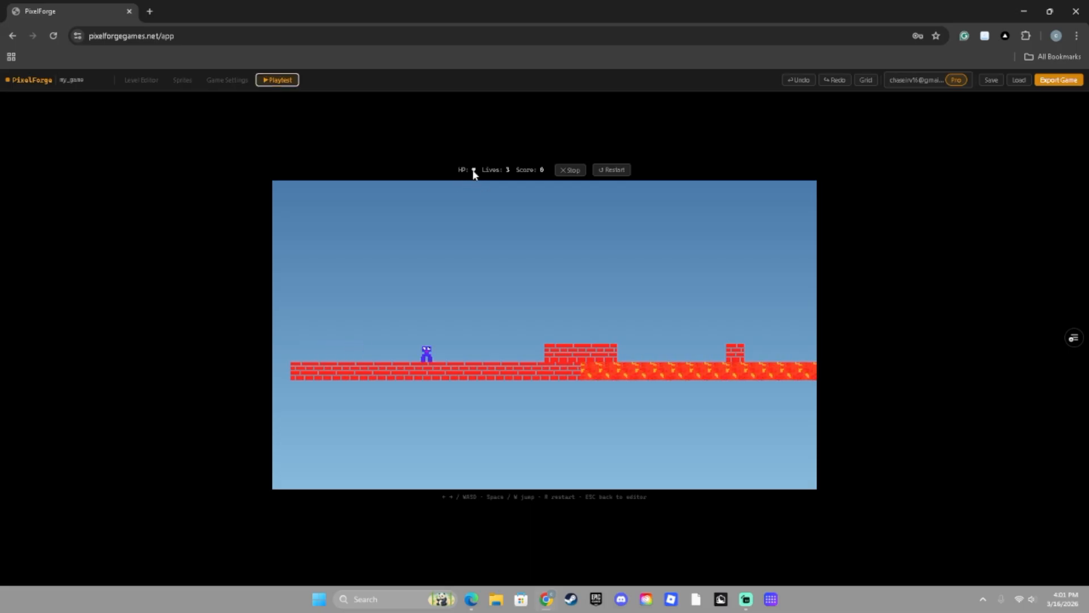
left_click(567, 170)
left_click(277, 80)
left_click(572, 171)
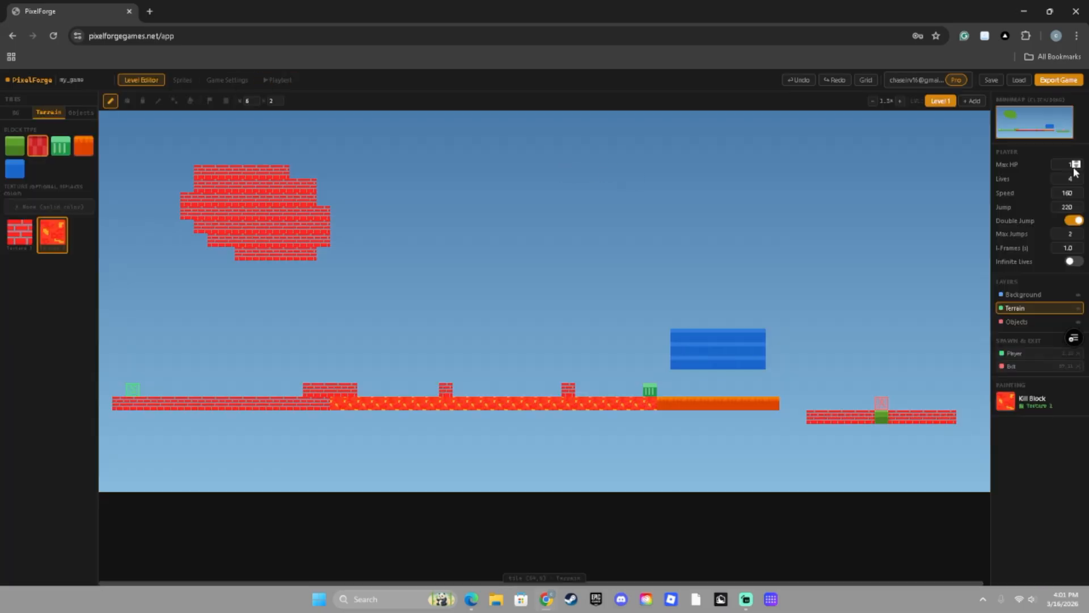
Raise the player's Max HP, playtest lava damage while jumping between the brick blocks, and stop the playtest.
left_click(278, 80)
key("Right")
key("space")
key("a")
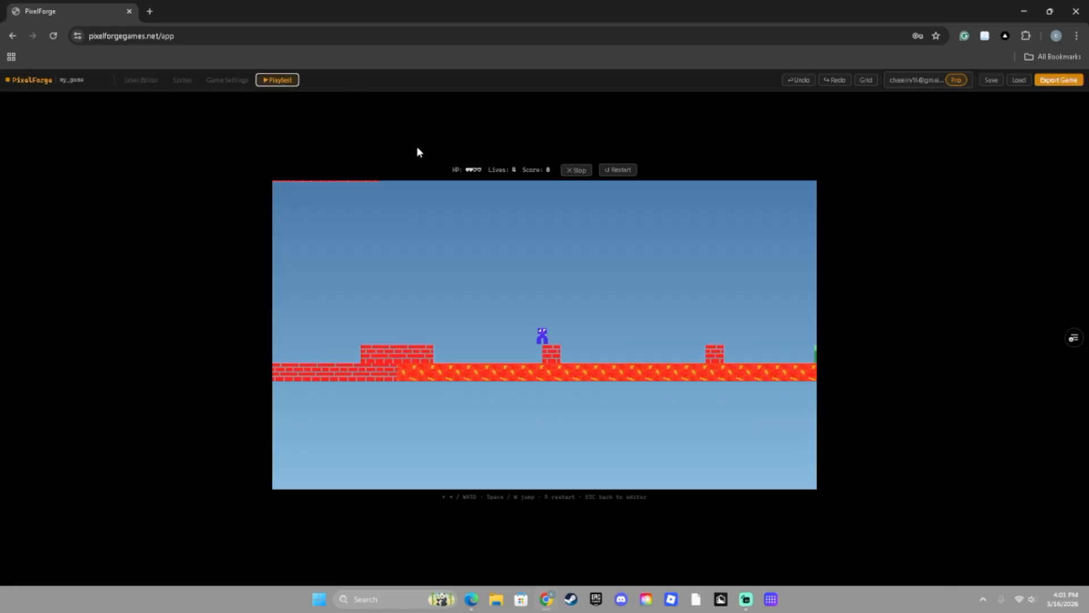
key("space")
key("d")
key("space")
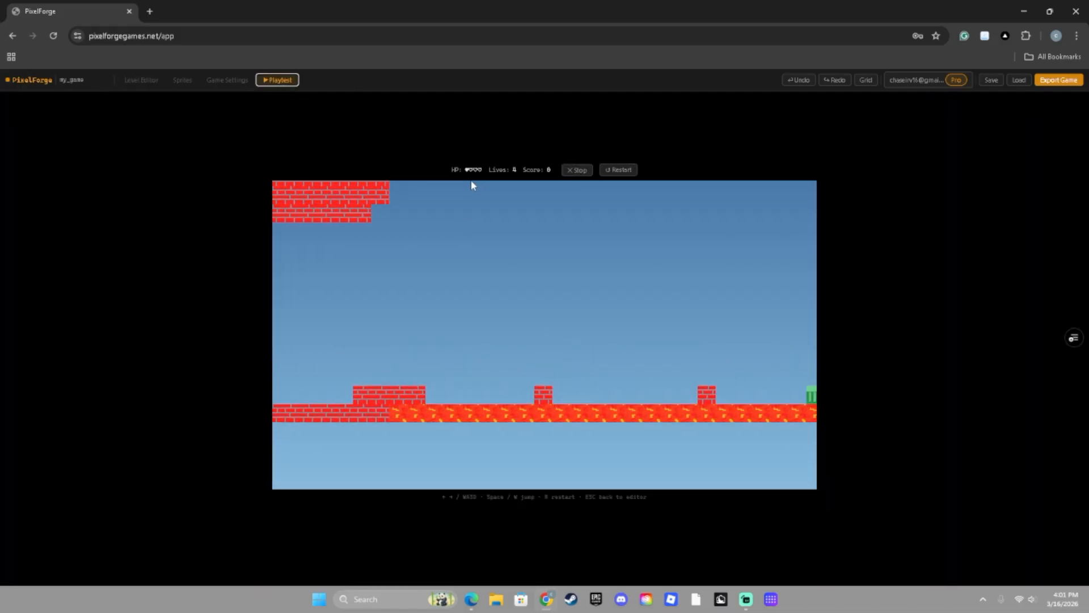
left_click(585, 176)
left_click(586, 172)
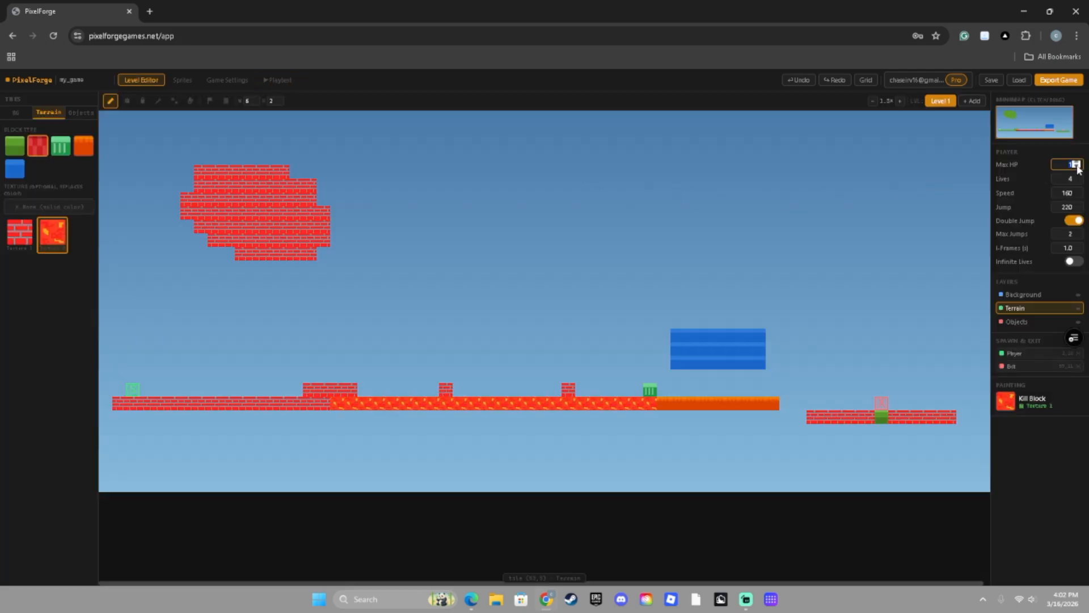
Set Max HP to 1, playtest losing a life on the lava, and stop the playtest.
left_click(267, 83)
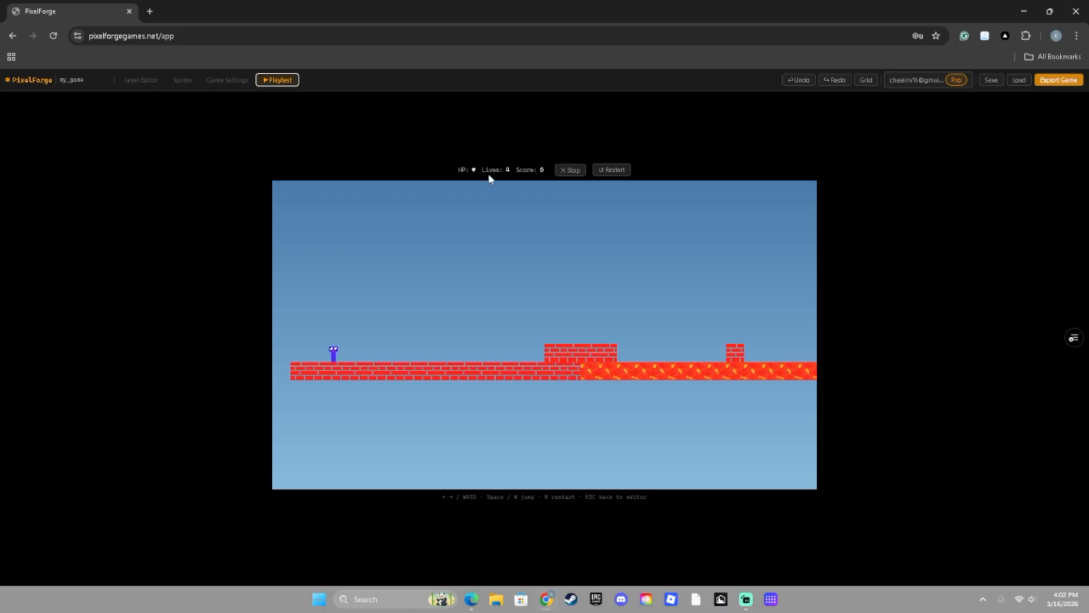
key("Right")
key("space")
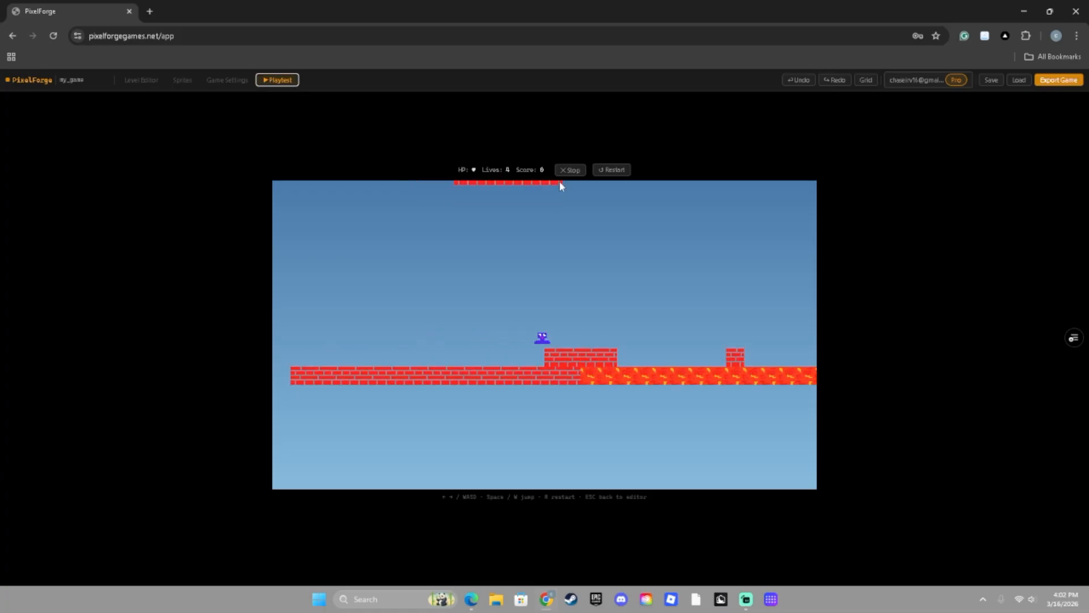
key("space")
key("Right")
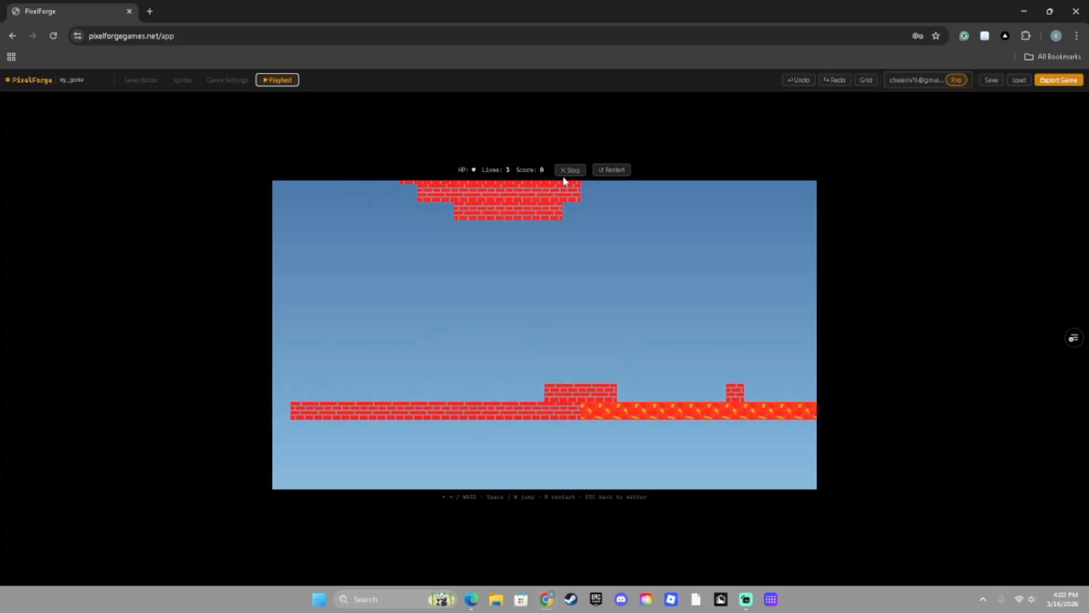
left_click(567, 170)
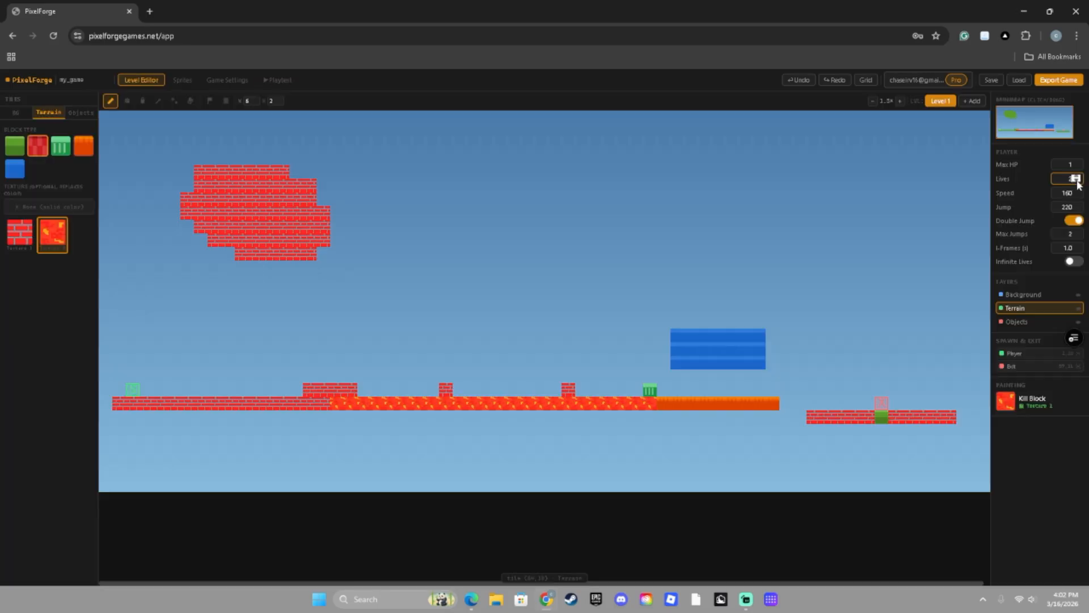
Set the player's lives to 1 and playtest jumping along the brick blocks over the lava until the player dies.
key("Right")
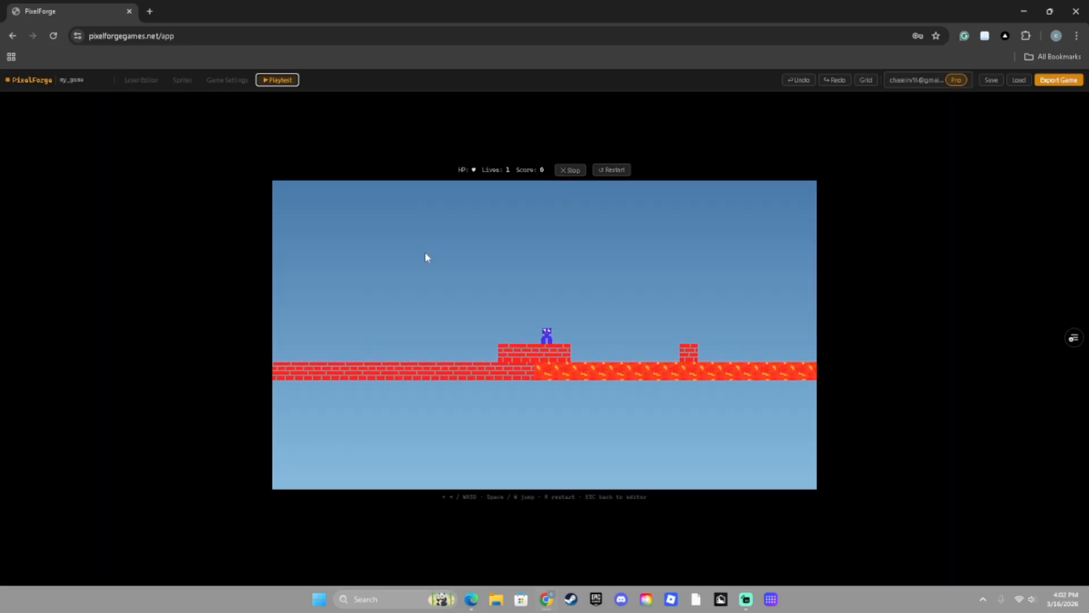
key("space")
key("space")
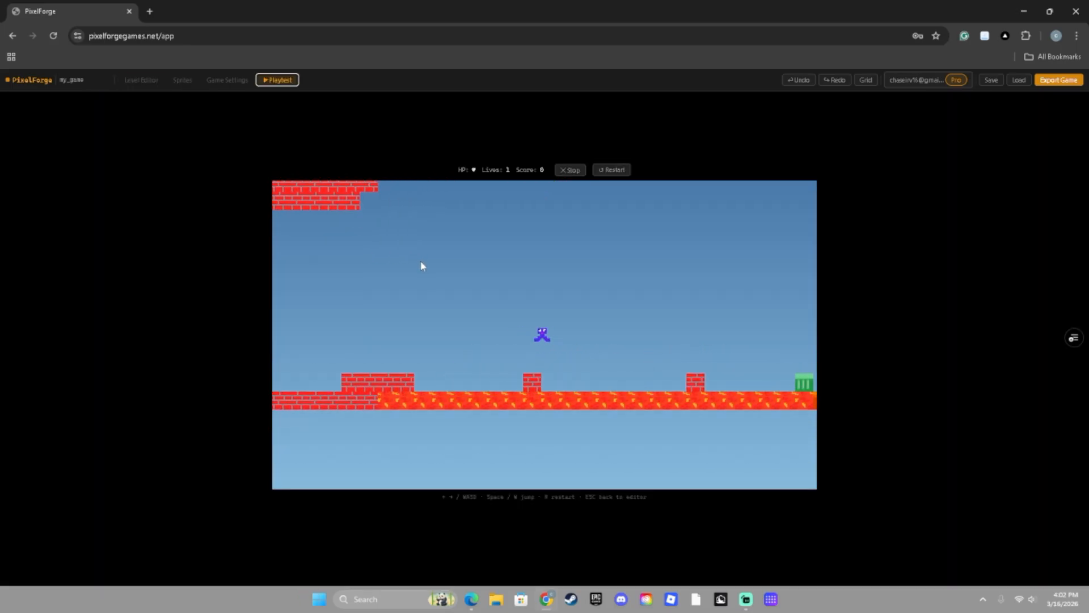
key("Left")
key("space")
key("Right")
key("Left")
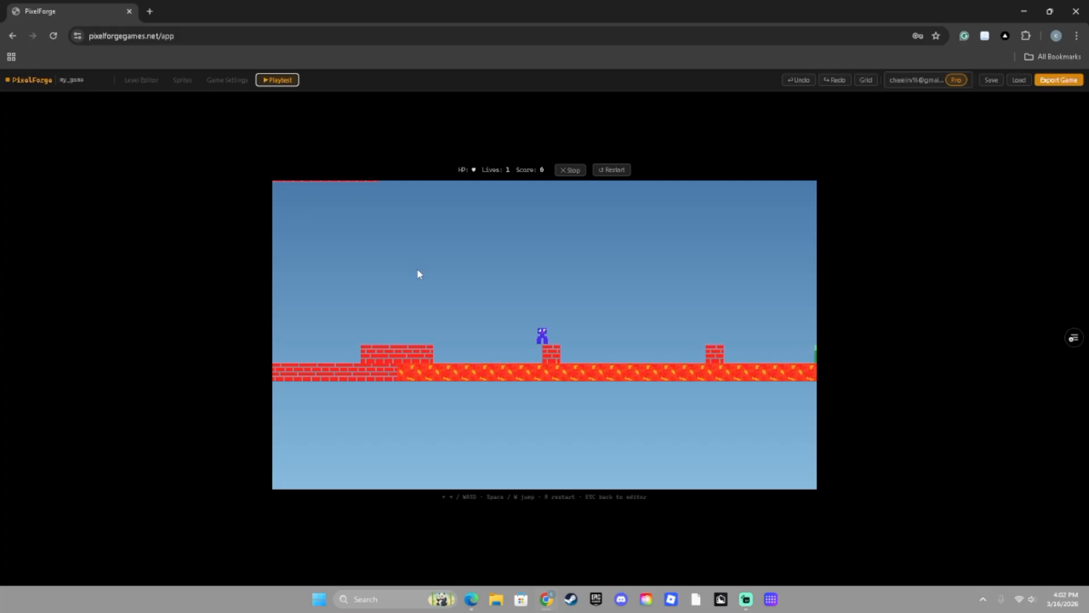
key("Right")
key("space")
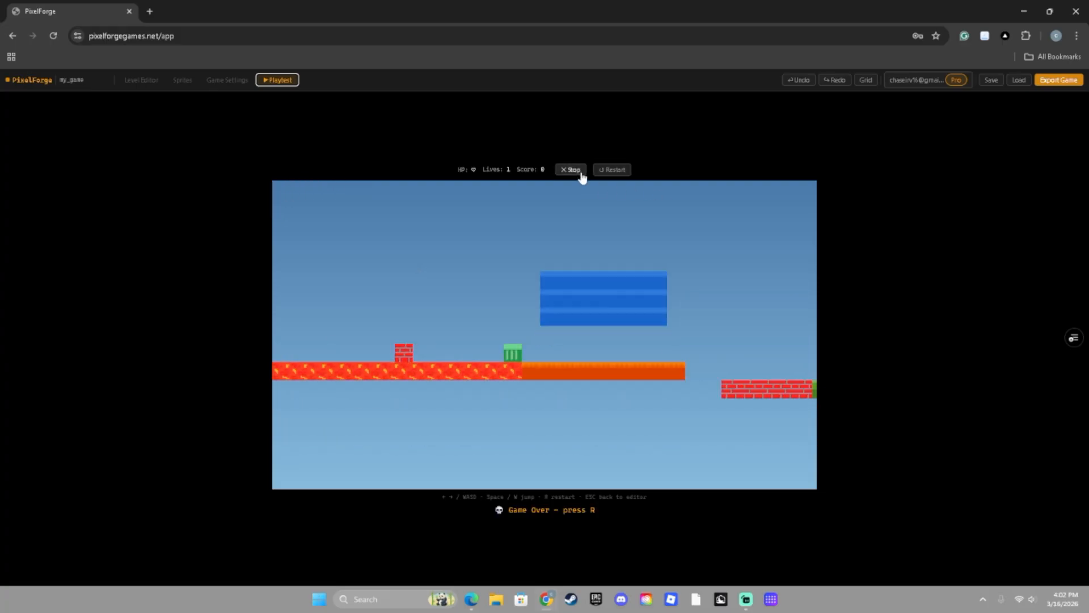
Restart the playtest, play Level 1 through to the exit, and stop the playtest.
left_click(608, 175)
key("Right")
key("space")
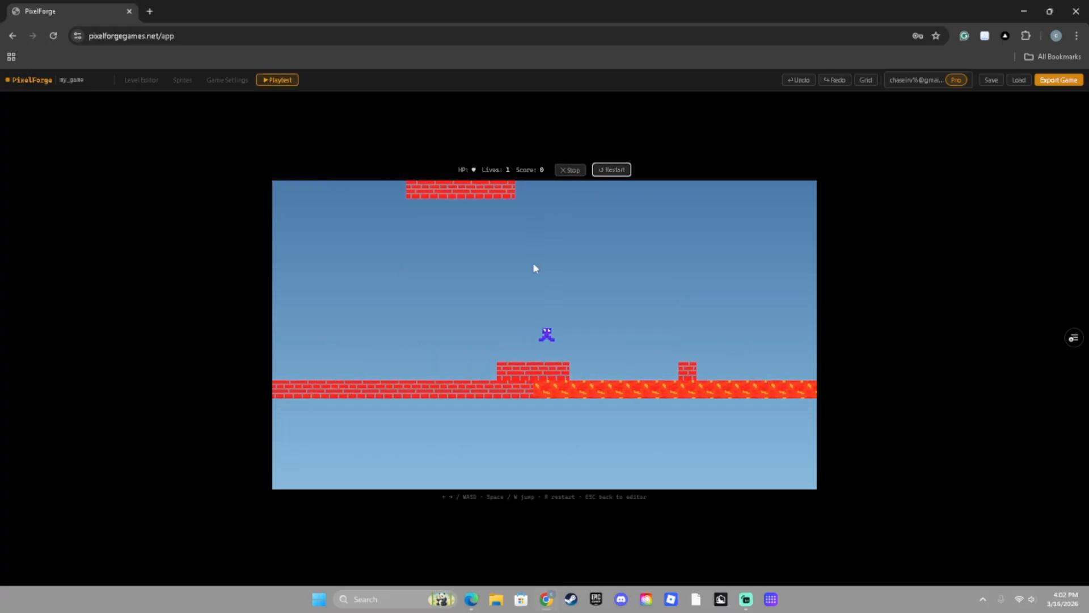
key("space")
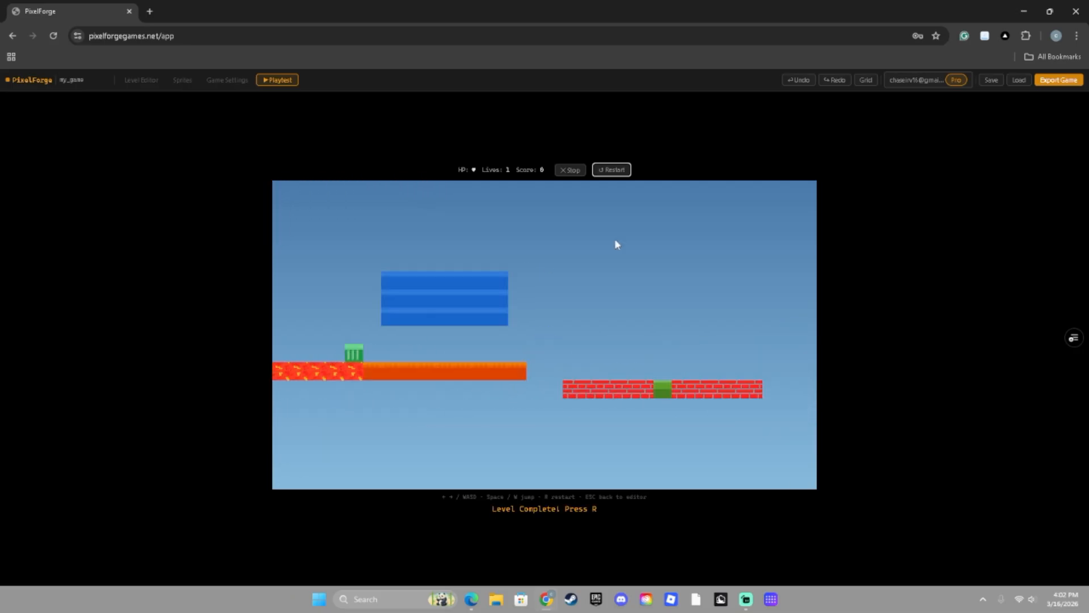
left_click(570, 170)
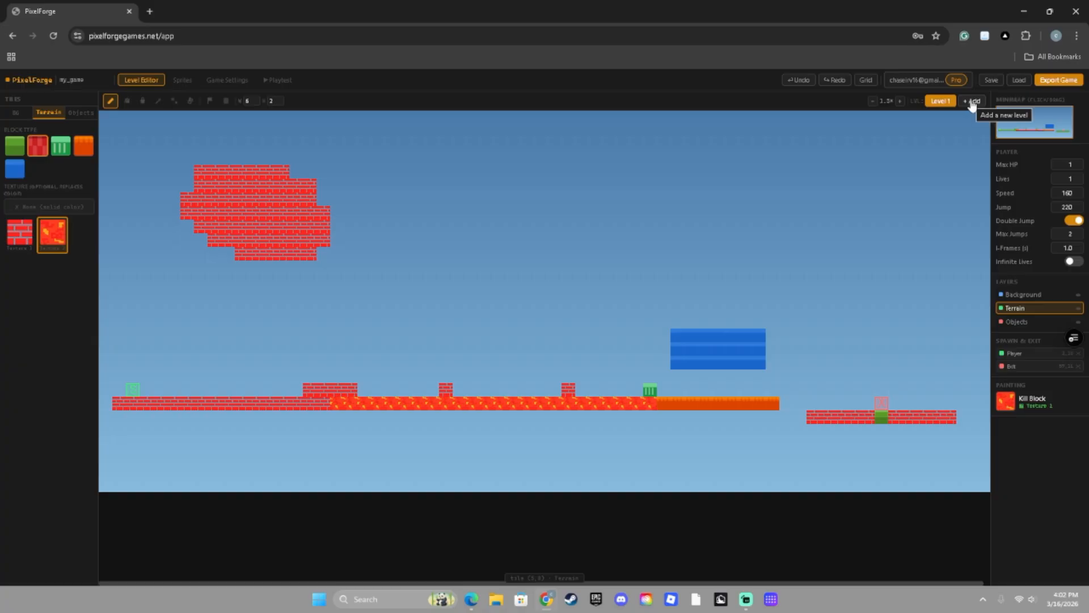
Add a second level to the game and briefly playtest it while it is empty.
left_click(900, 101)
left_click(874, 102)
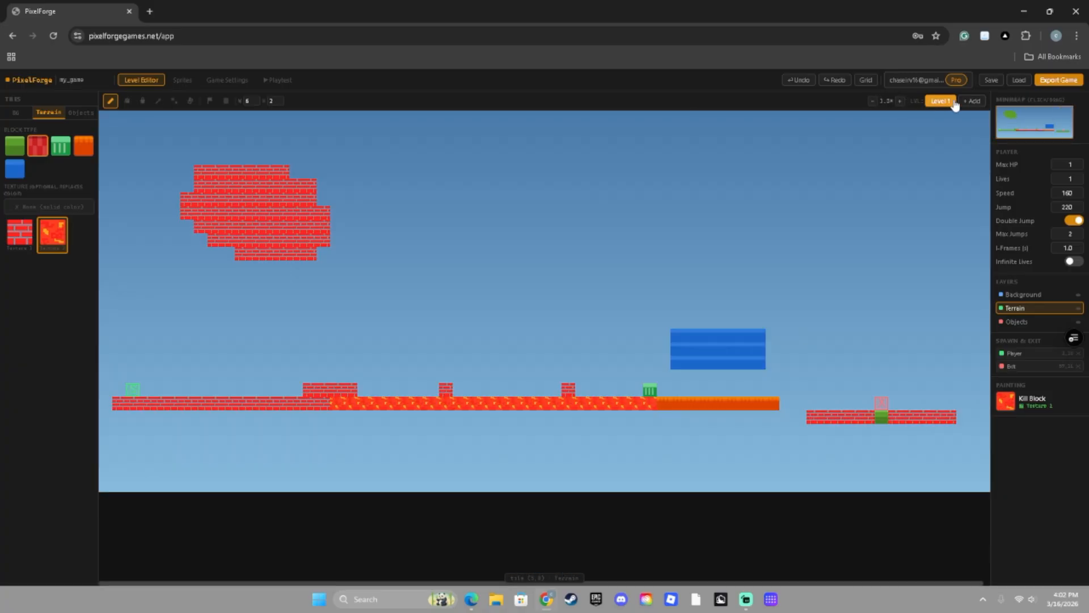
left_click(971, 101)
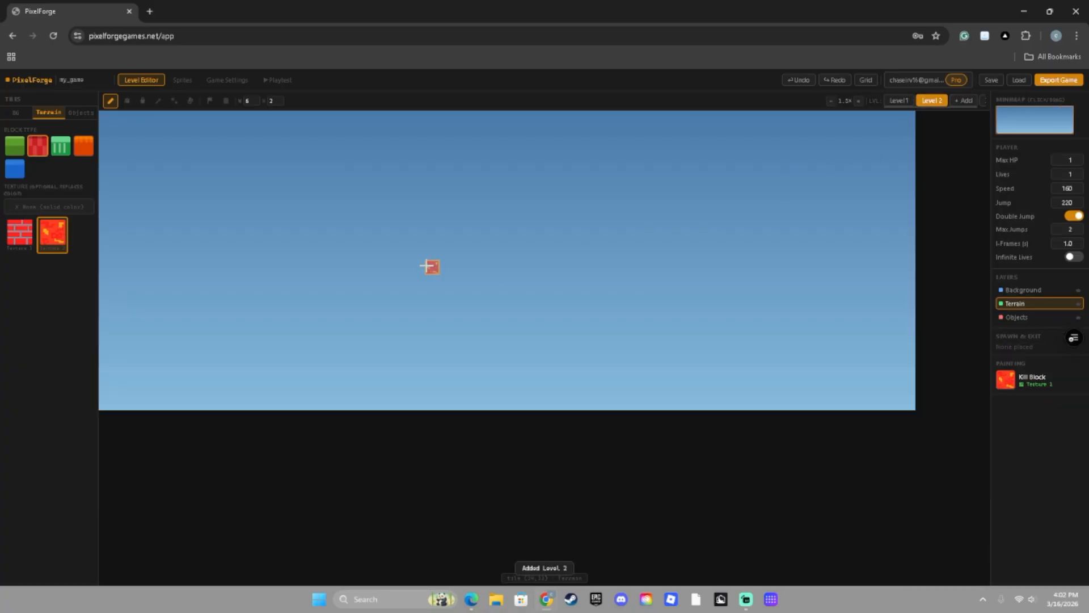
left_click(280, 80)
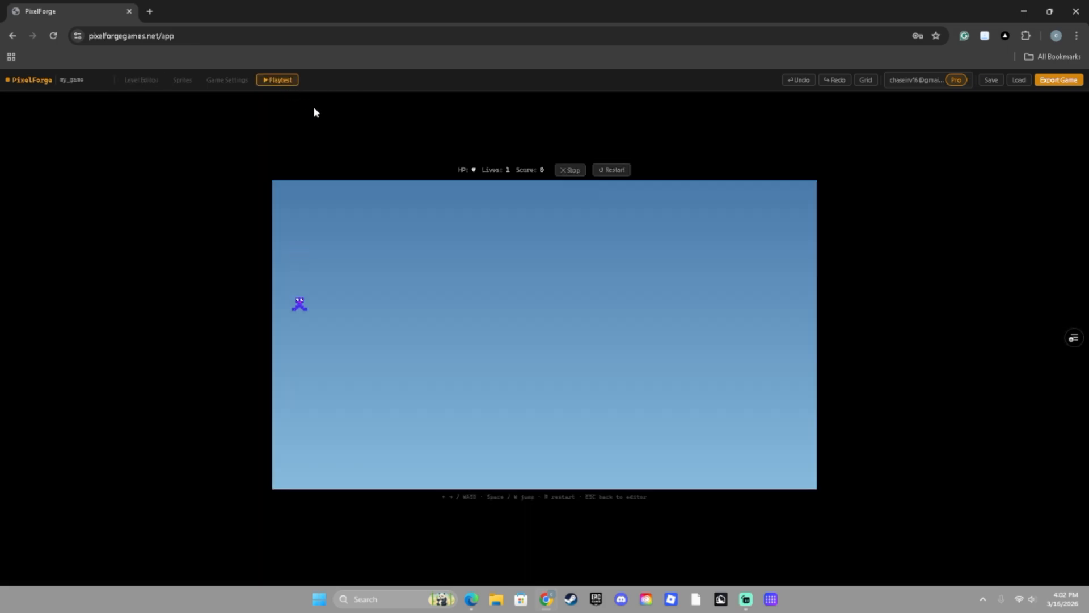
left_click(570, 170)
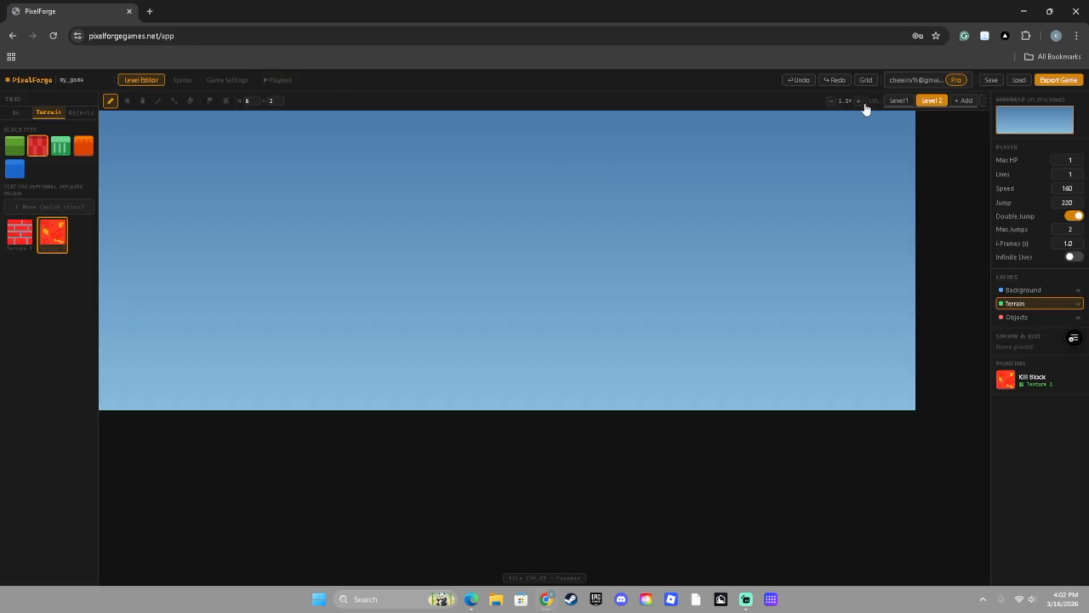
Switch back to Level 1, playtest jumping across the brick blocks over the lava, and stop the playtest.
left_click(890, 101)
left_click(280, 81)
key("d")
key("space")
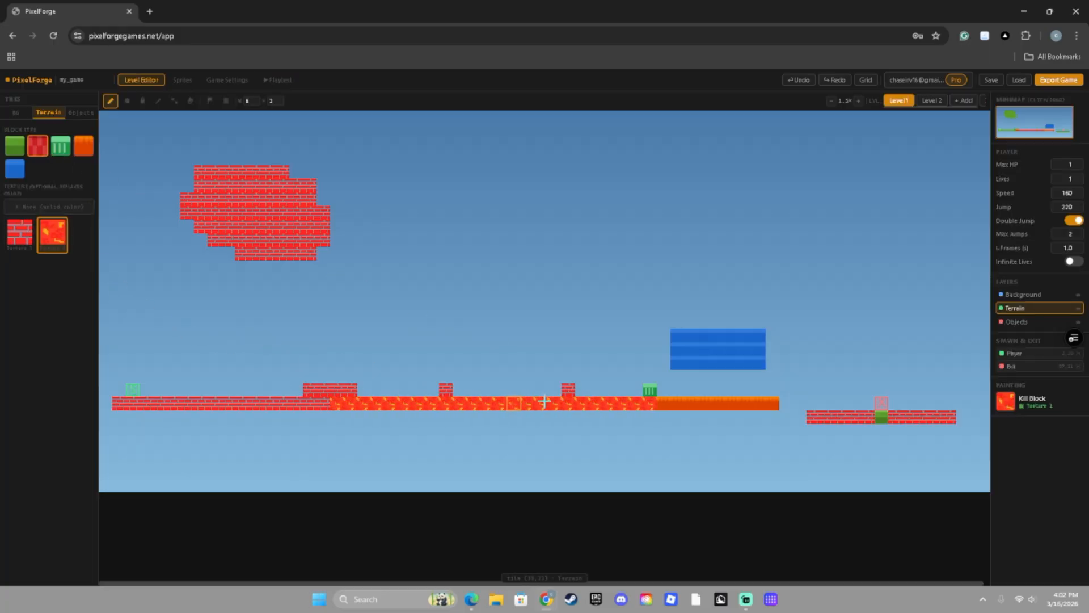
key("d")
key("space")
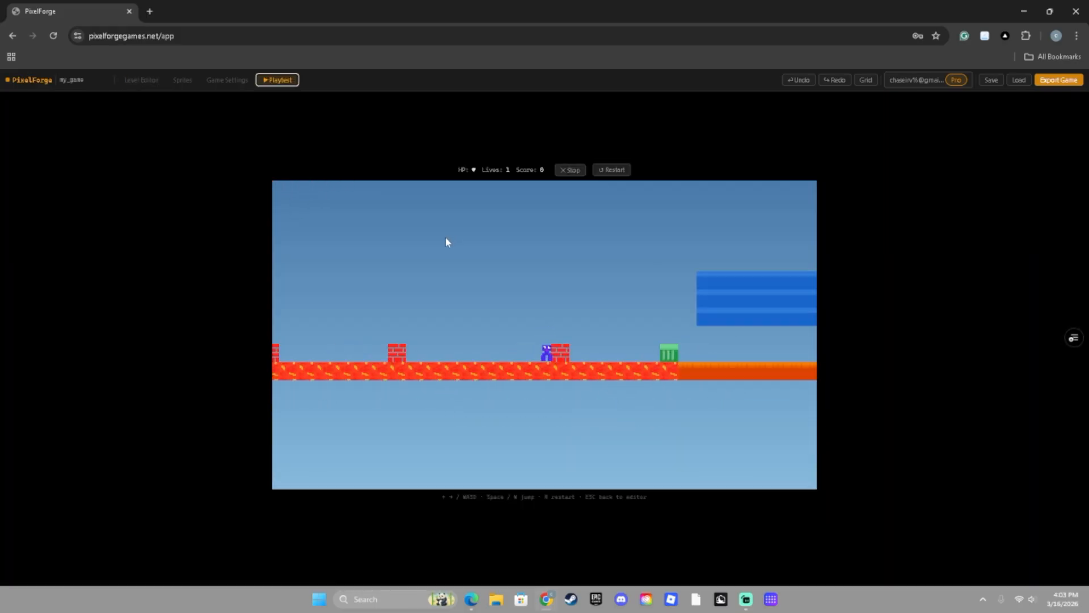
key("space")
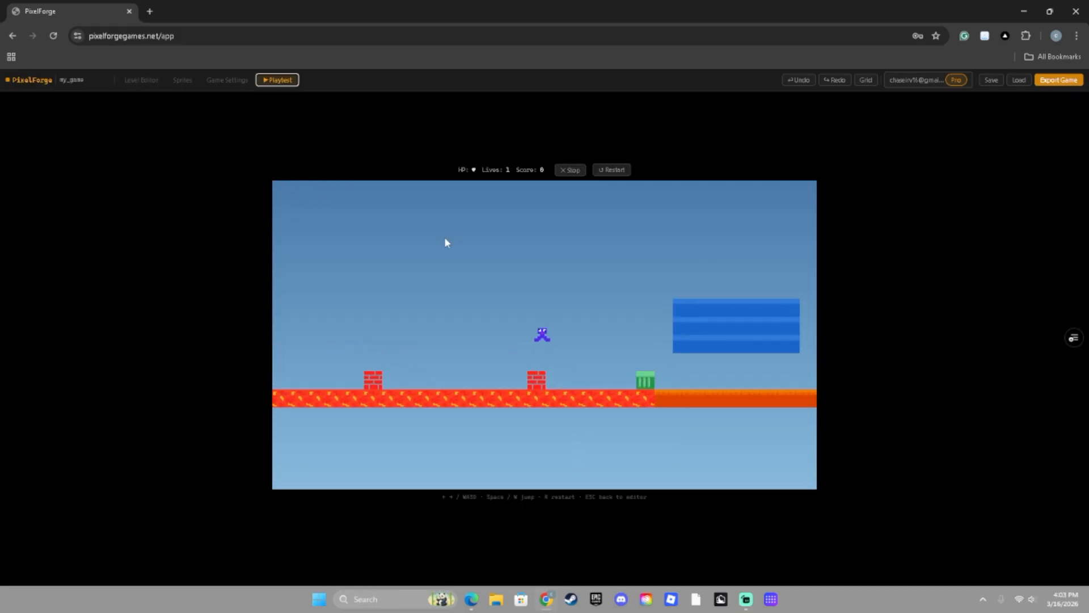
left_click(568, 170)
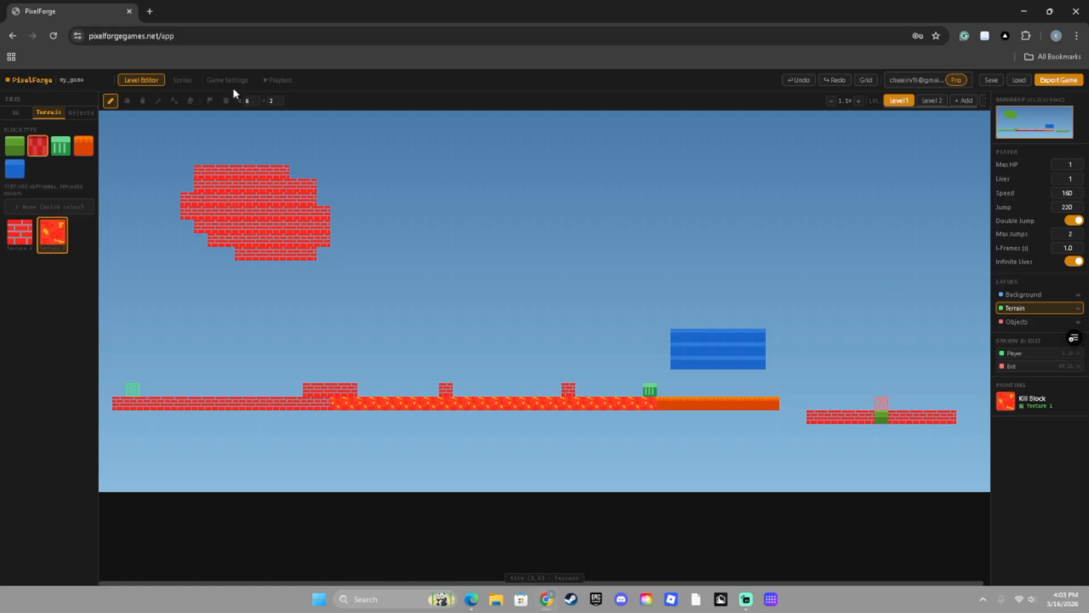
Turn on infinite lives, playtest Level 1 through to the exit, and return to the editor.
left_click(278, 82)
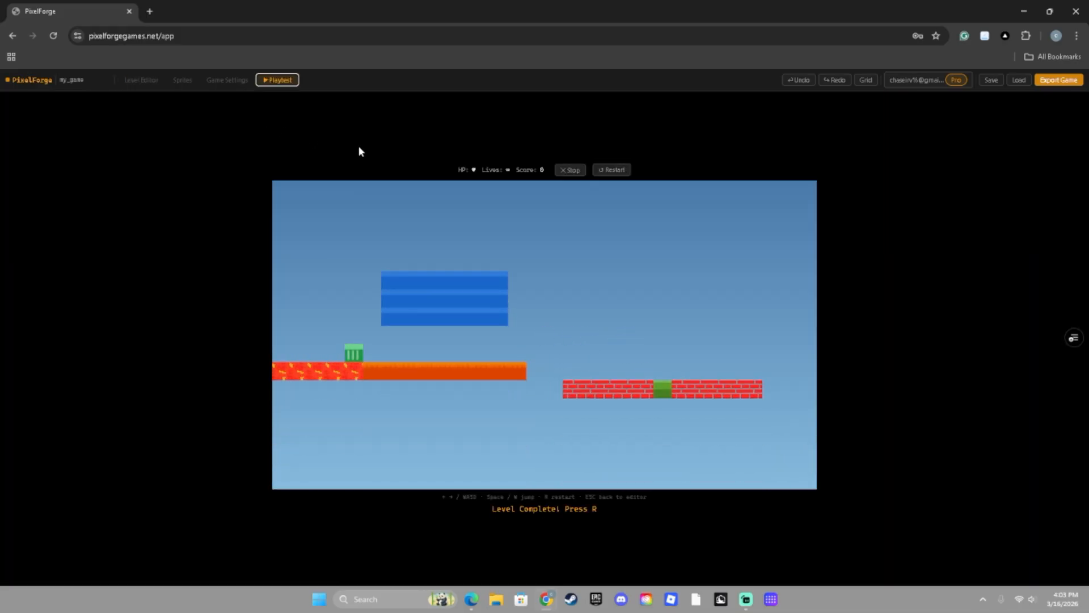
key("Escape")
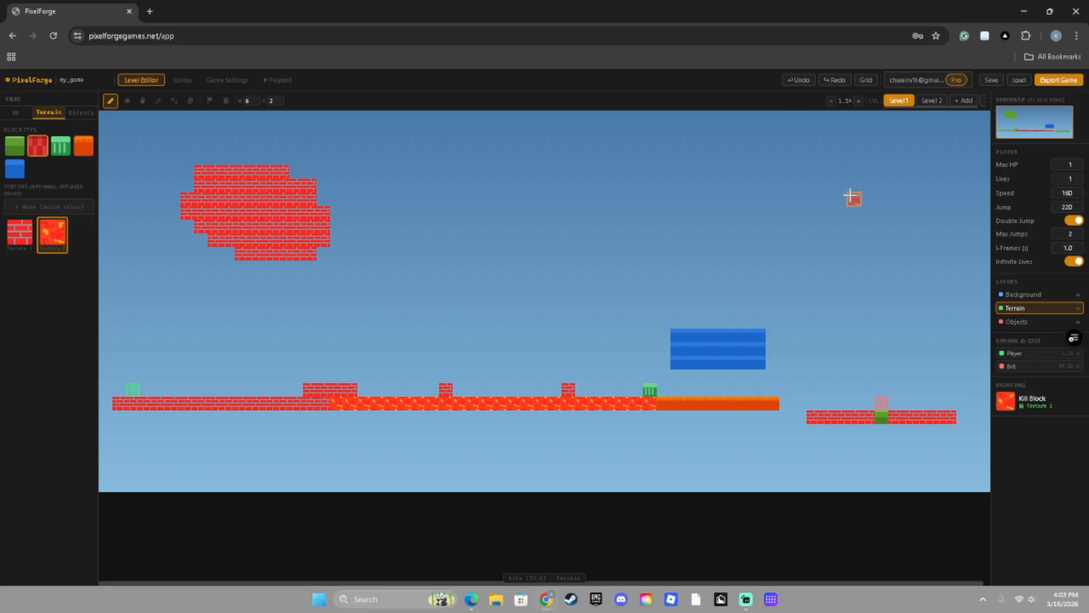
Check the blank background drawing canvas, try the Ocean, Forest, Cave and Sunset presets on Level 1, and apply Night.
left_click(183, 79)
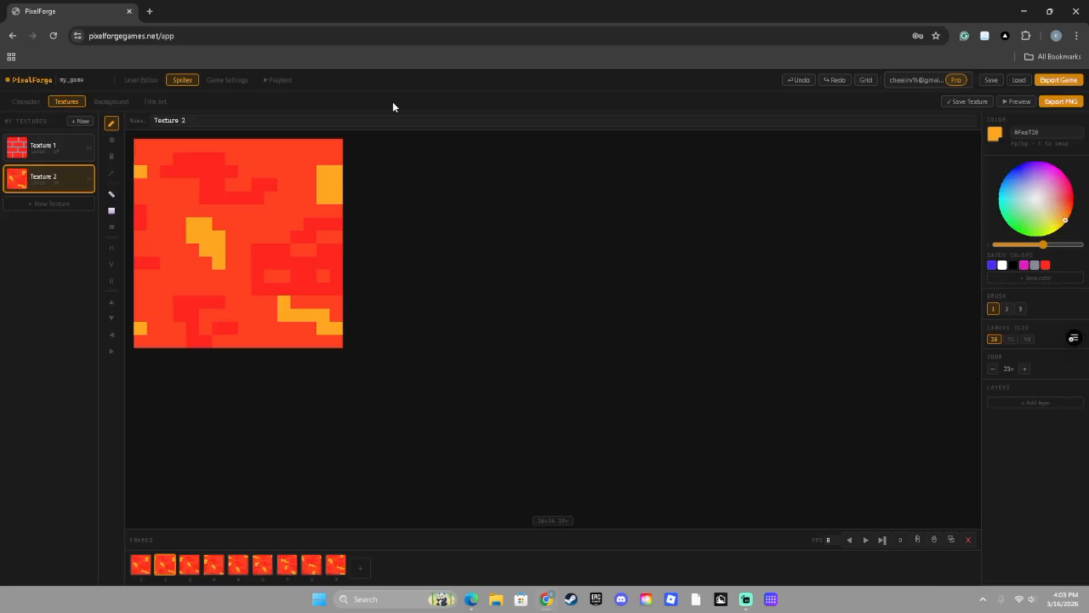
left_click(109, 102)
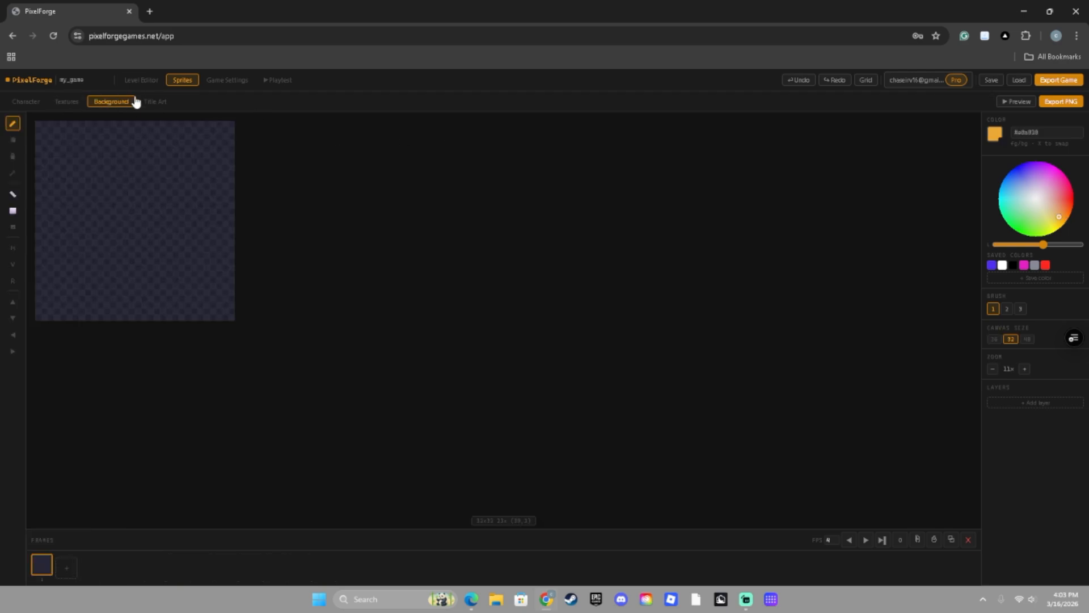
left_click(140, 80)
left_click(16, 112)
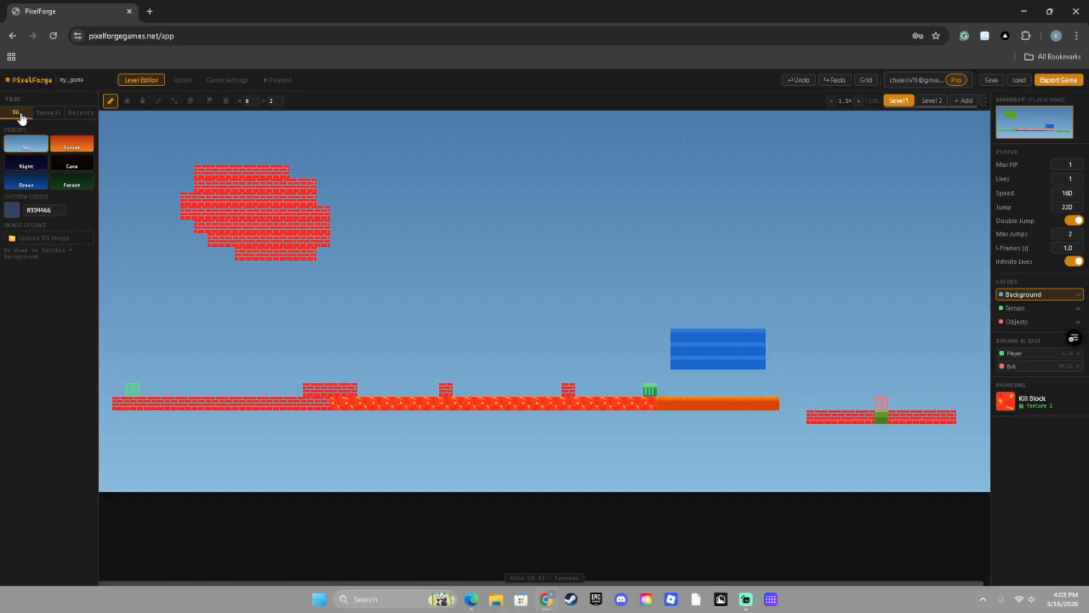
left_click(26, 181)
left_click(78, 182)
left_click(41, 166)
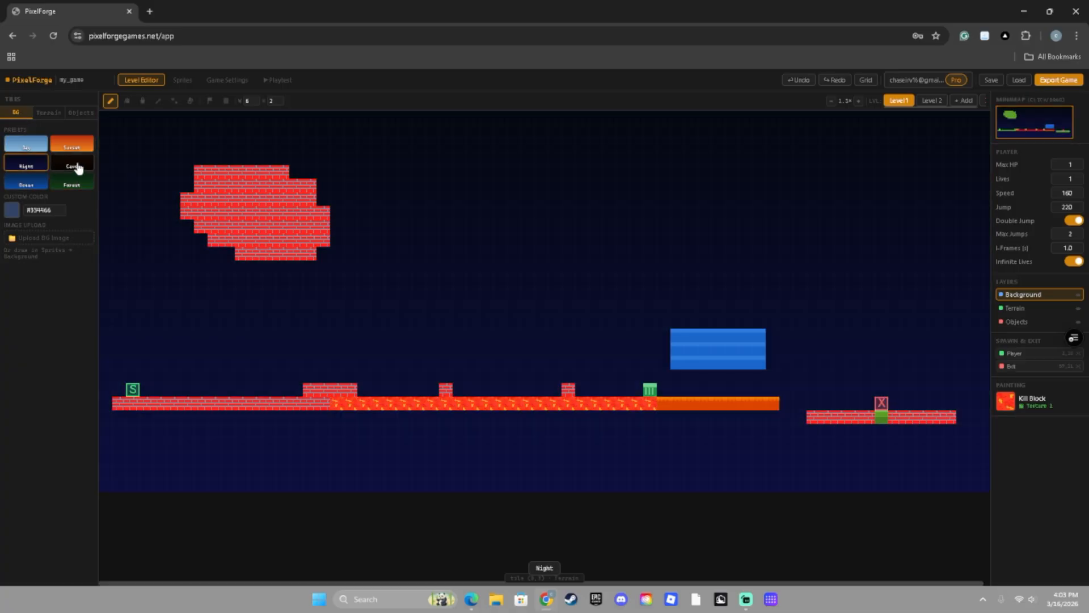
left_click(77, 166)
left_click(64, 148)
left_click(23, 166)
Scribble freehand orange lines across the custom background canvas and check how the drawing looks behind Level 1.
left_click(180, 81)
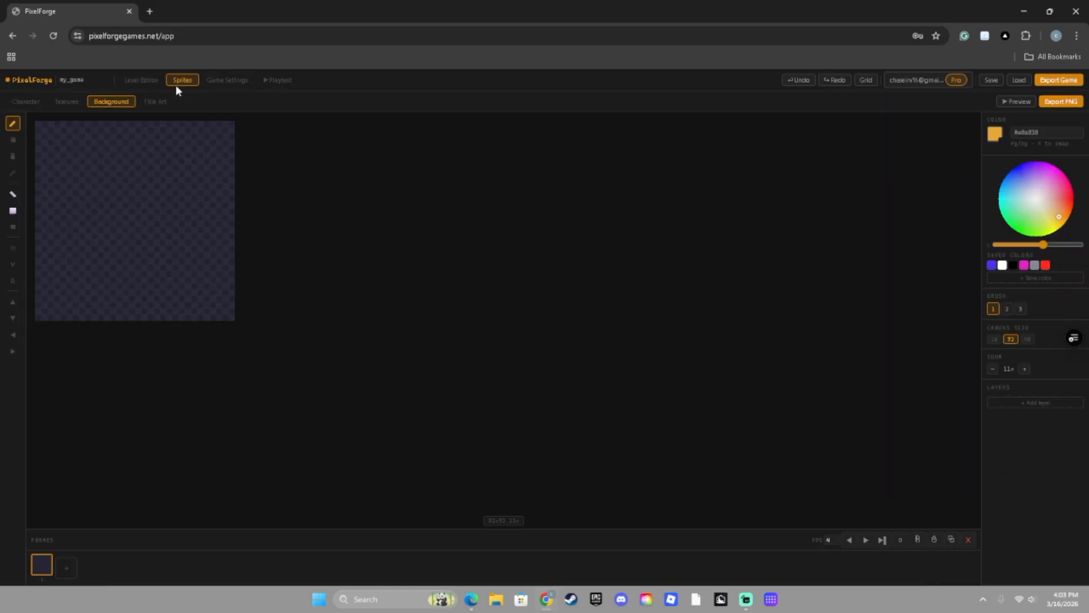
mouse_move(88, 149)
left_mouse_down()
mouse_move(112, 198)
mouse_move(113, 269)
mouse_move(90, 277)
mouse_move(155, 168)
mouse_move(73, 296)
mouse_move(139, 191)
mouse_move(193, 282)
mouse_move(140, 140)
left_mouse_up()
left_click(141, 79)
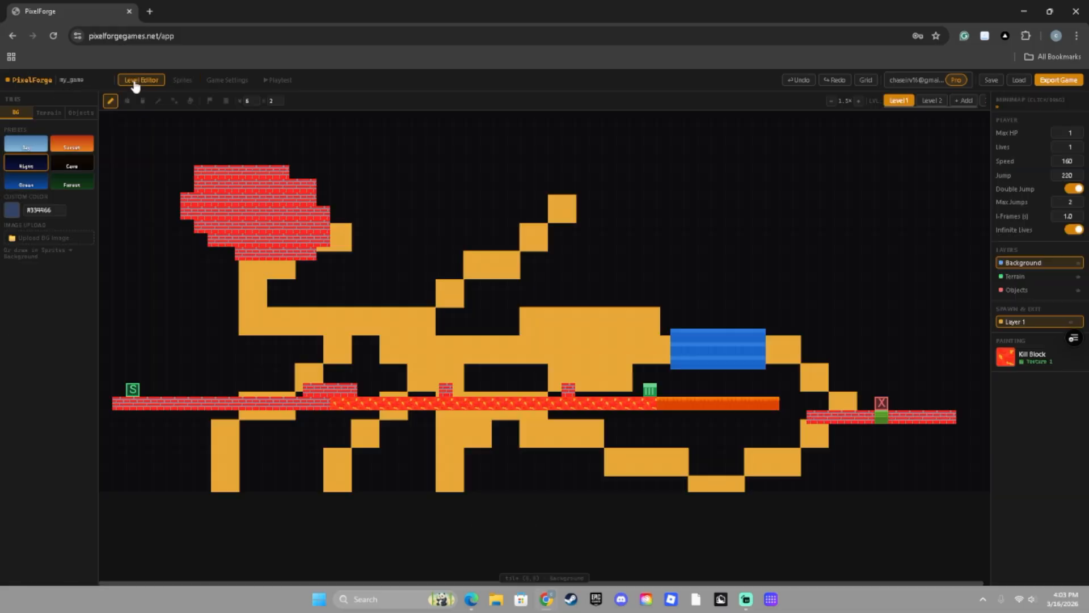
left_click(179, 81)
left_click(142, 80)
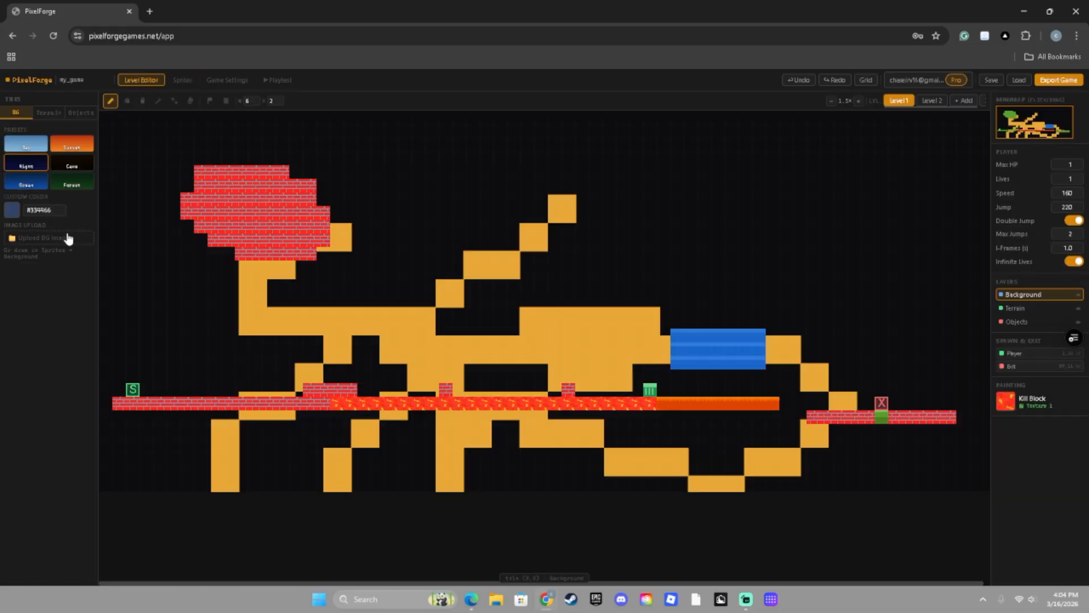
left_click(180, 80)
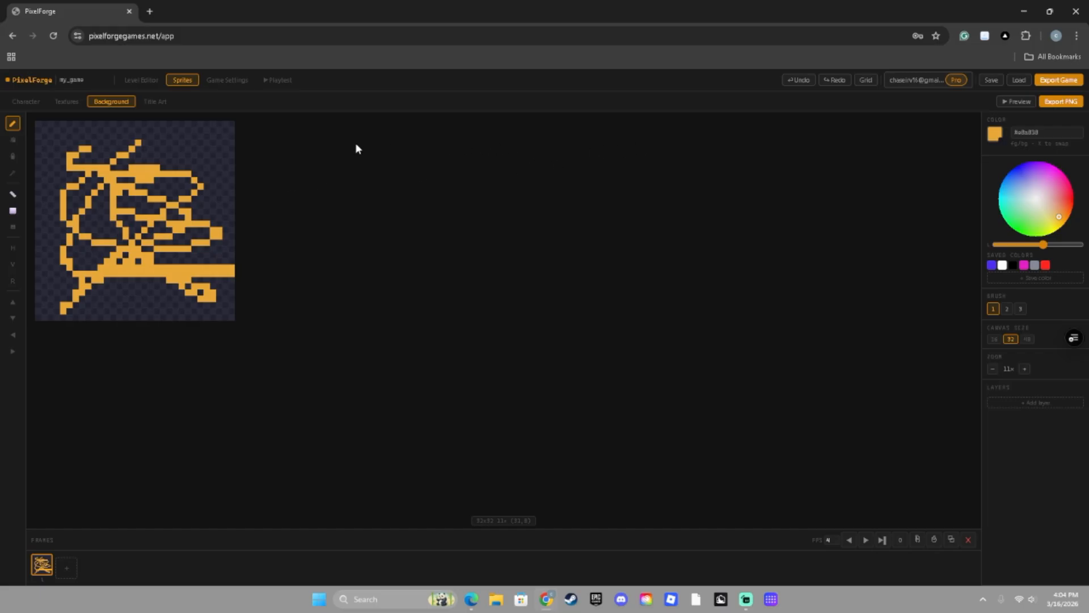
Export the scribbled background drawing as a PNG and upload sprite.png as Level 1's background image.
left_click(1059, 101)
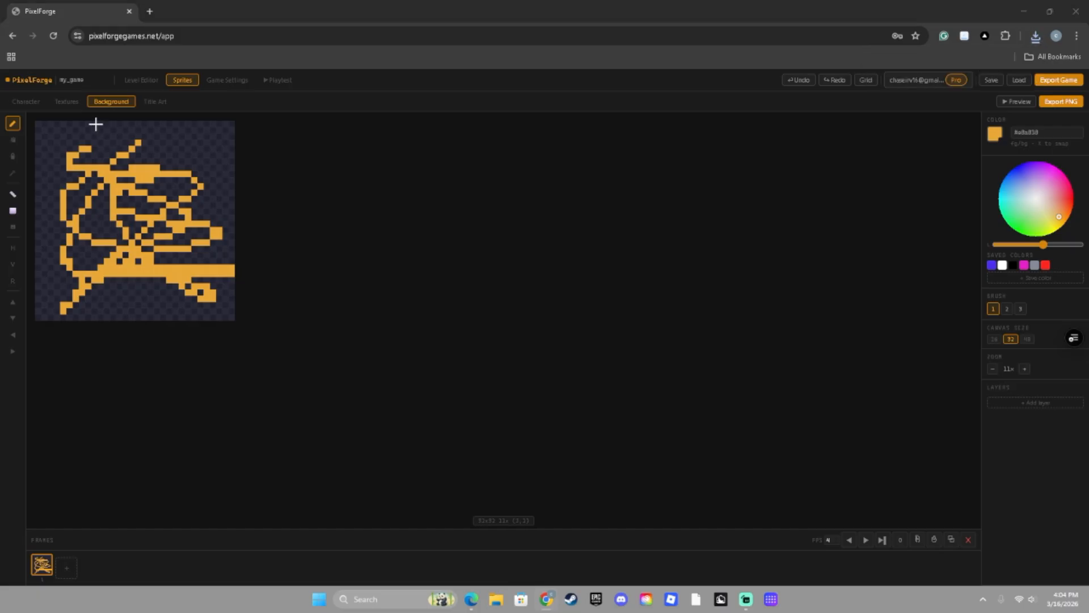
left_click(141, 80)
left_click(93, 233)
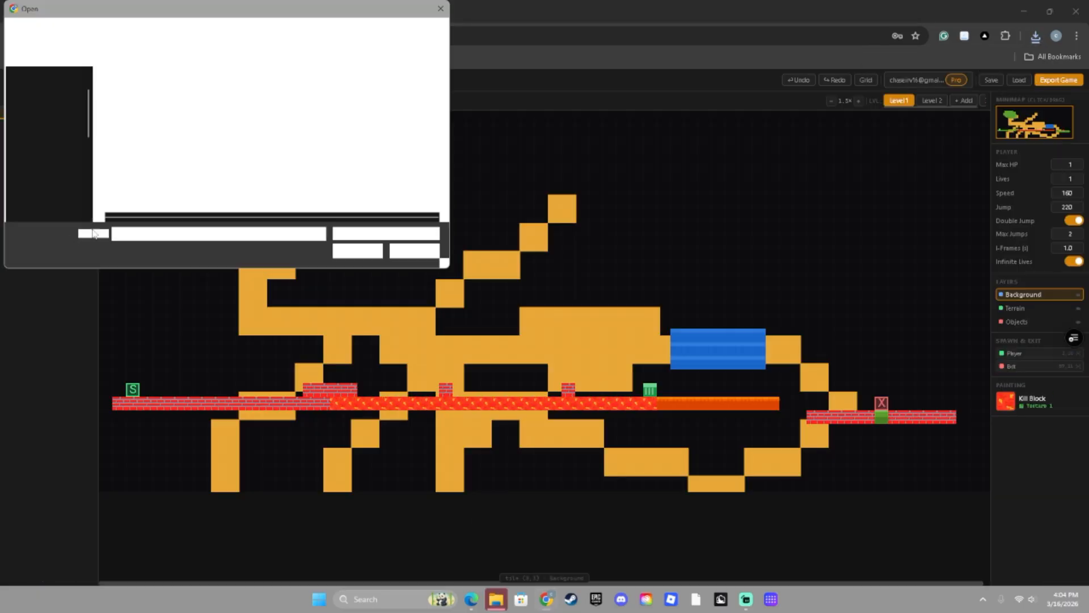
double_click(142, 109)
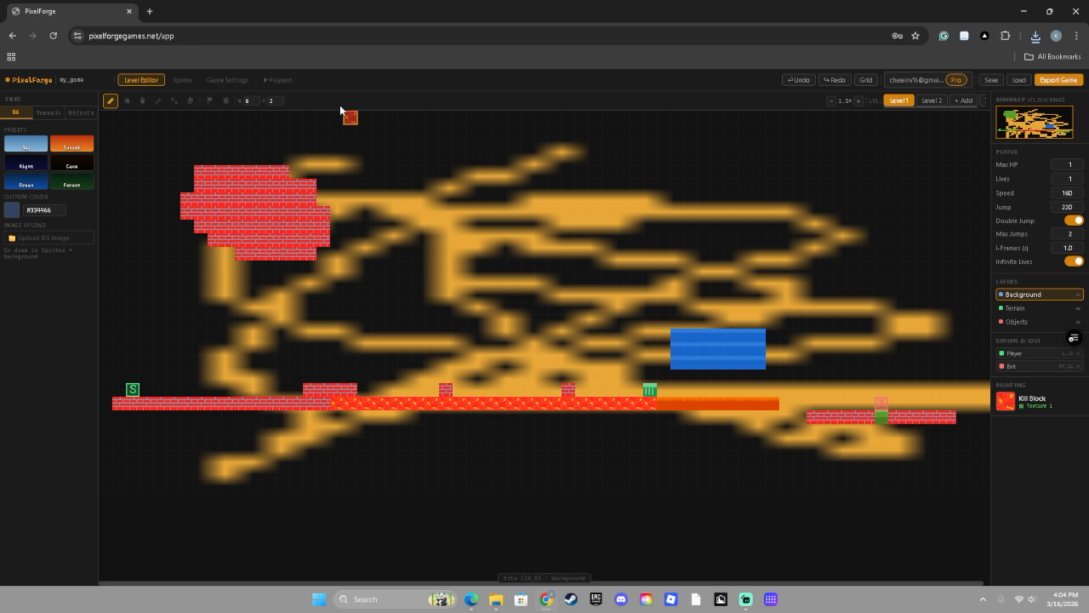
Replace Level 1's uploaded background image by trying the Sky and Night presets.
left_click(35, 147)
left_click(29, 167)
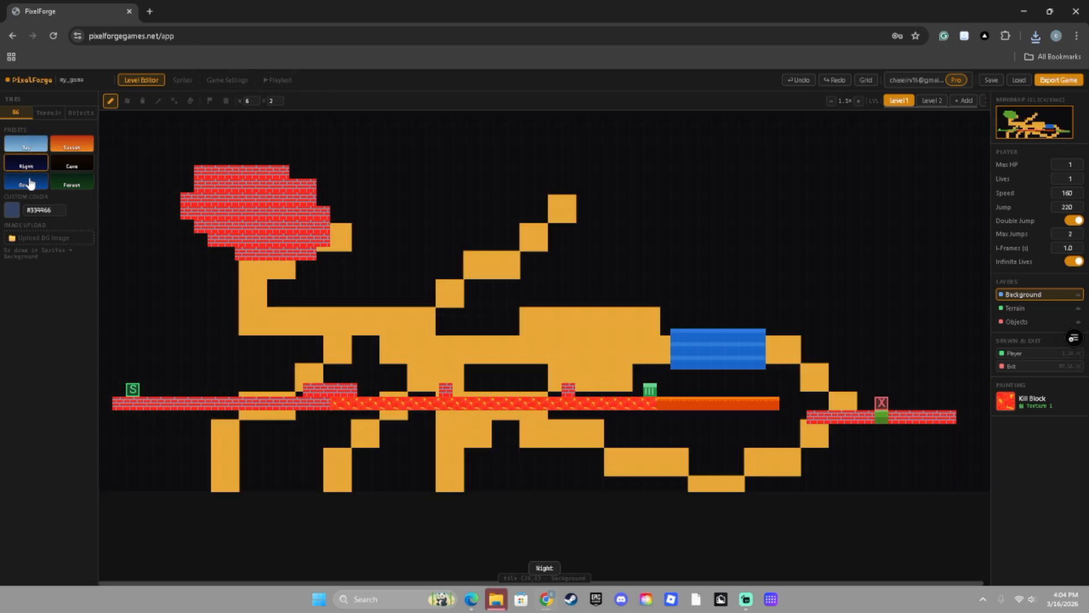
left_click(48, 145)
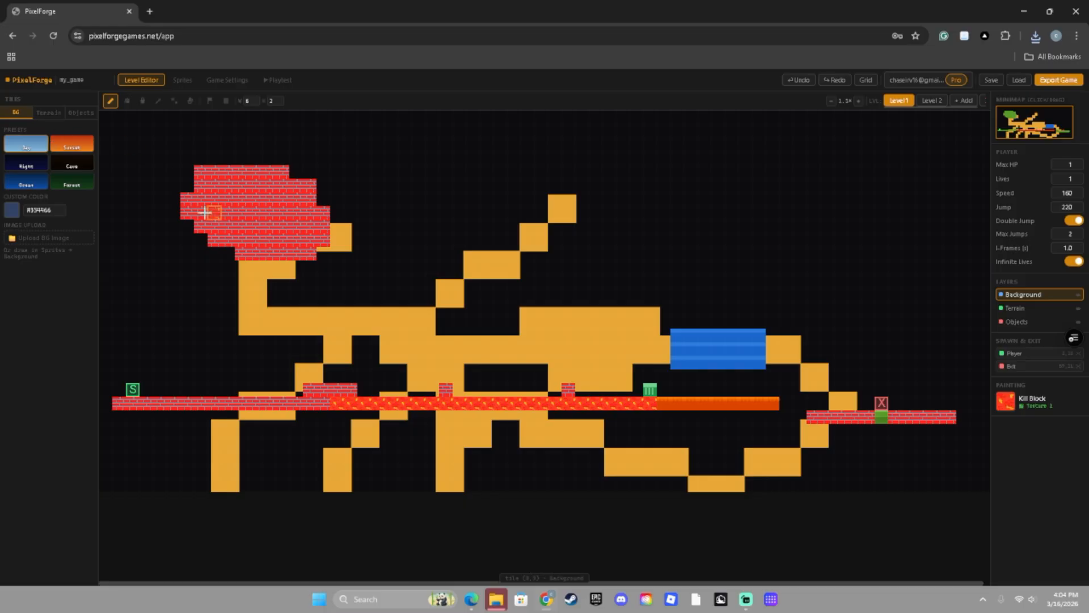
Draw a freehand orange looping line across the title art canvas, above the title screen limit.
left_click(182, 81)
left_click(155, 105)
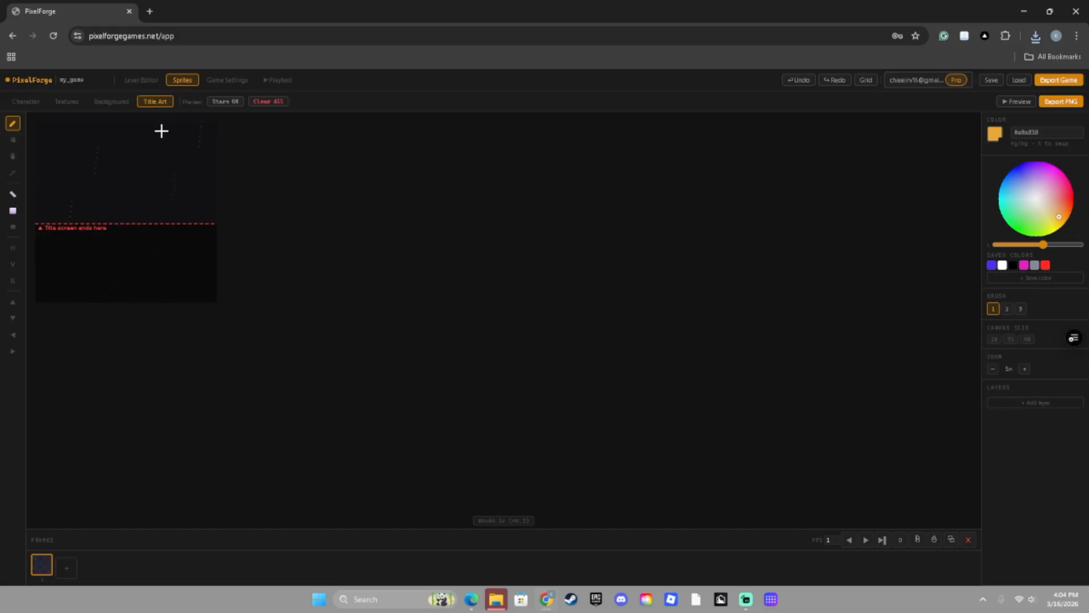
mouse_move(57, 132)
left_mouse_down()
mouse_move(99, 137)
mouse_move(89, 164)
mouse_move(145, 150)
mouse_move(133, 136)
mouse_move(143, 172)
mouse_move(172, 136)
mouse_move(153, 156)
mouse_move(177, 166)
mouse_move(202, 151)
left_mouse_up()
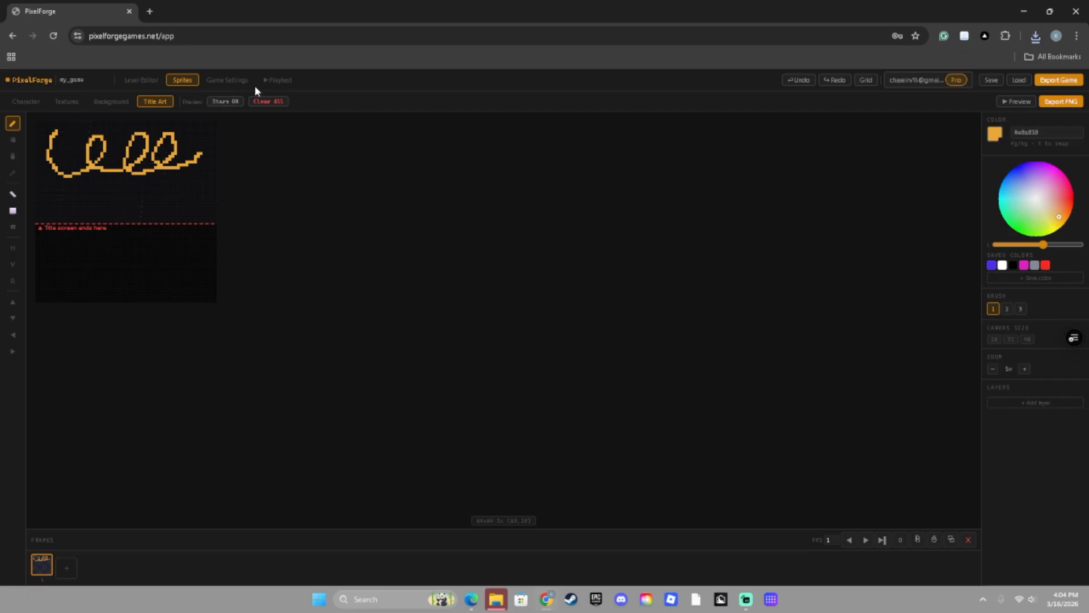
Change the game title to "Squiggly" in the game settings.
left_click(230, 83)
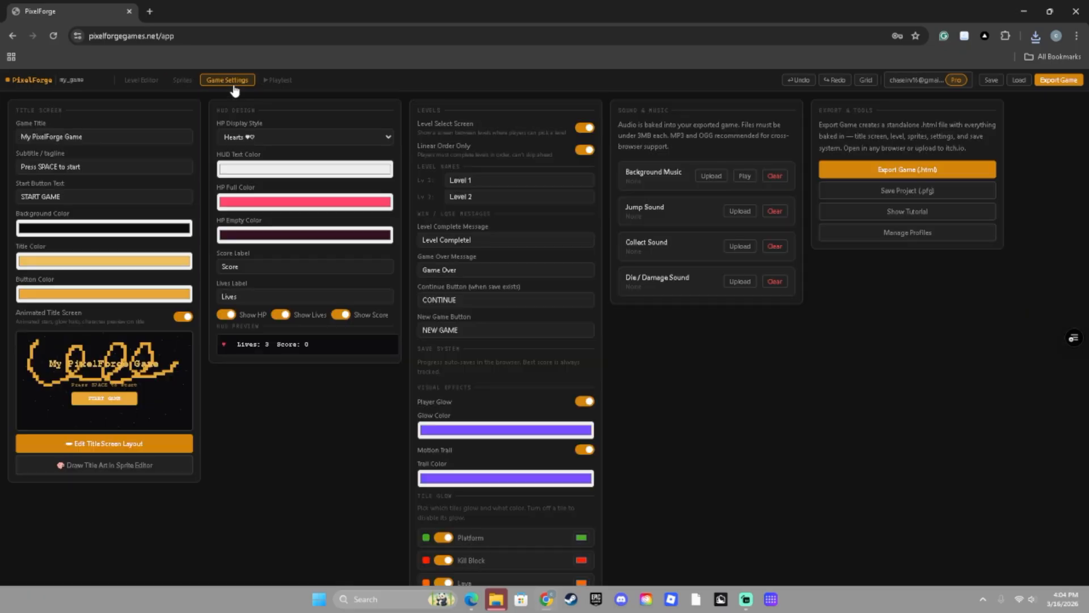
triple_click(122, 138)
key("BackSpace")
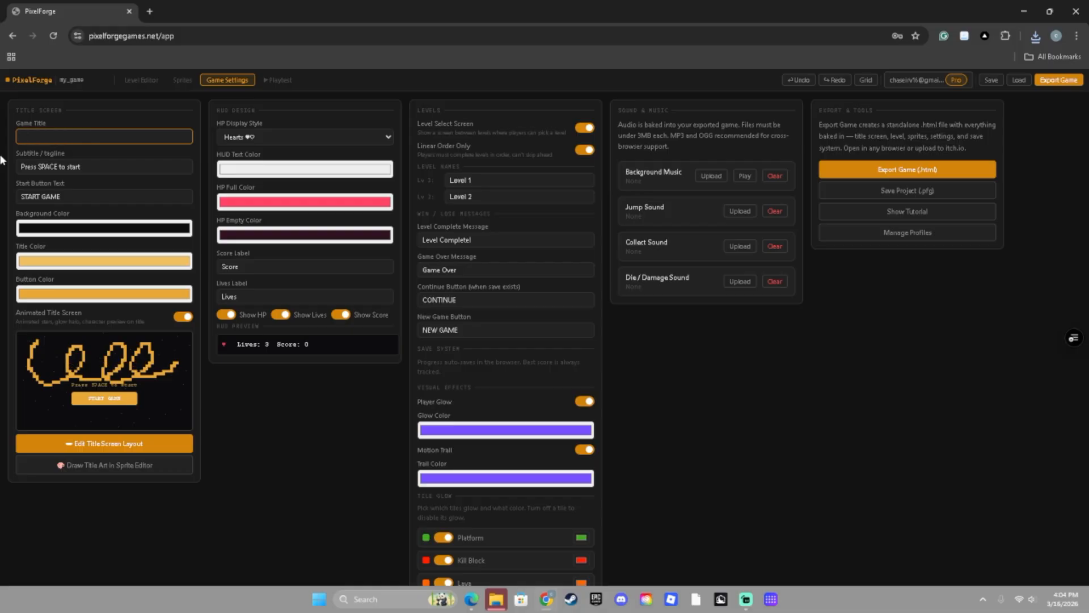
type("Squiggly")
Set the title screen's title color to pure red.
left_click(75, 262)
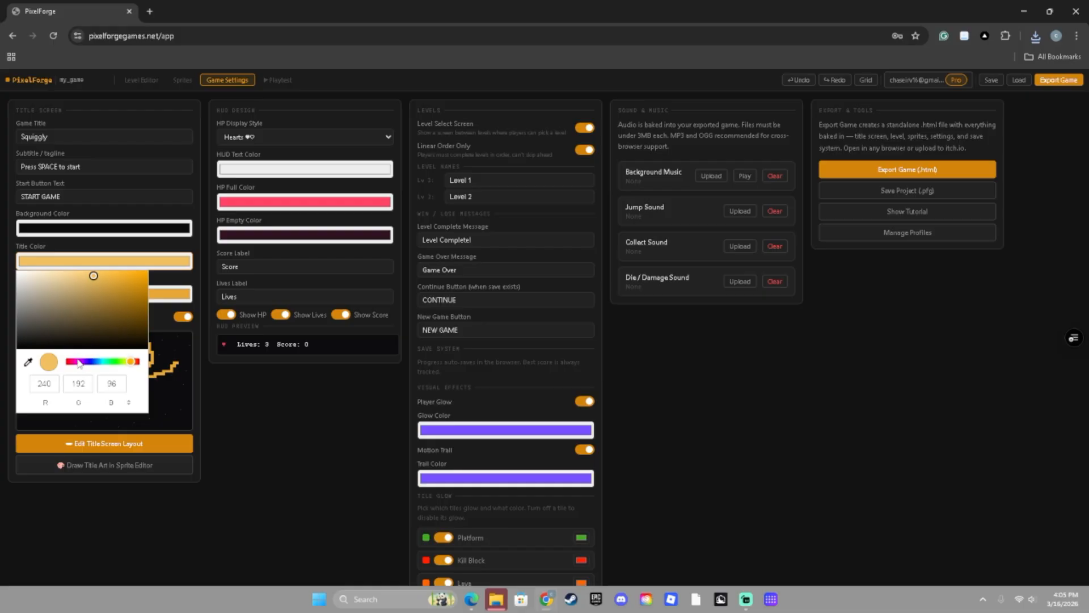
left_click_drag(78, 361, 58, 362)
left_click_drag(97, 287, 178, 246)
left_click(250, 417)
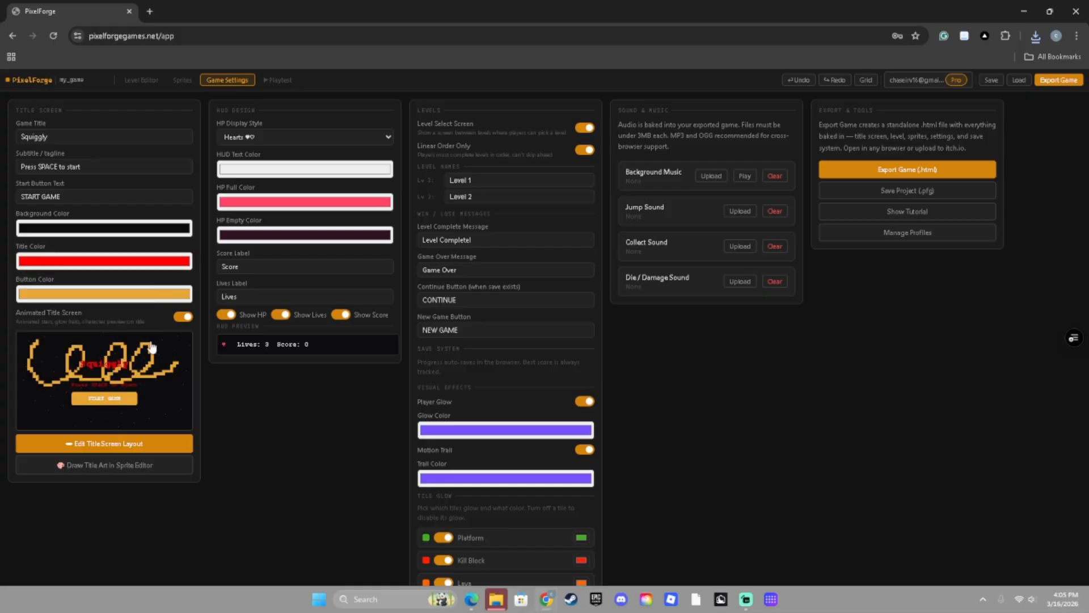
Extend the subtitle to "Press SPACE to start heeeee" and the start button text to "START GAME sdfasdfas".
left_click_drag(108, 166, 2, 169)
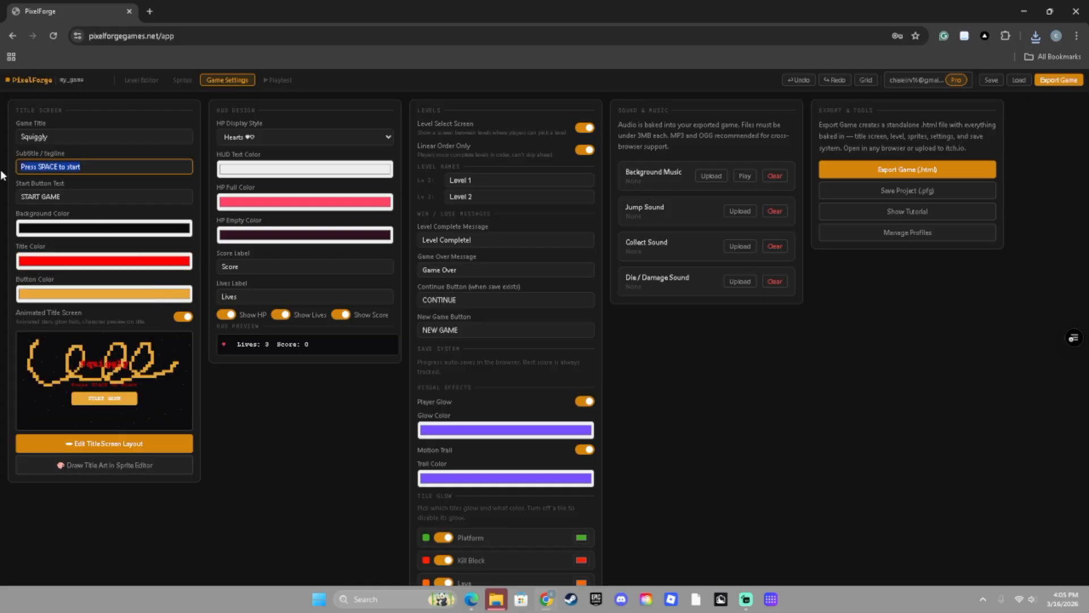
left_click(104, 169)
type("heeeee")
left_click(73, 197)
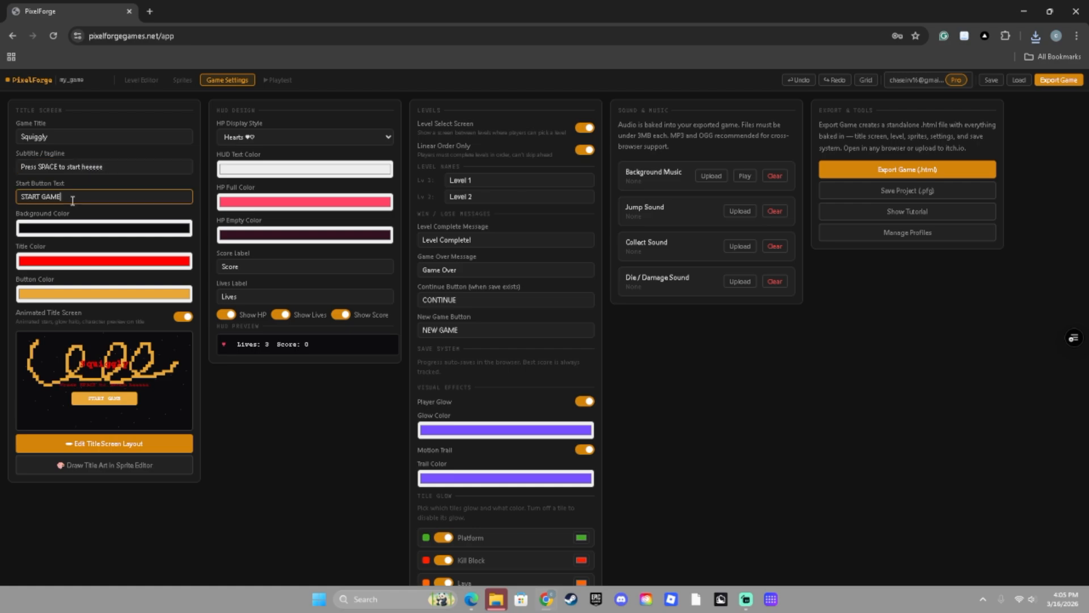
type("sdfasdfas")
Set the title screen's button color to a bright purple.
left_click(79, 296)
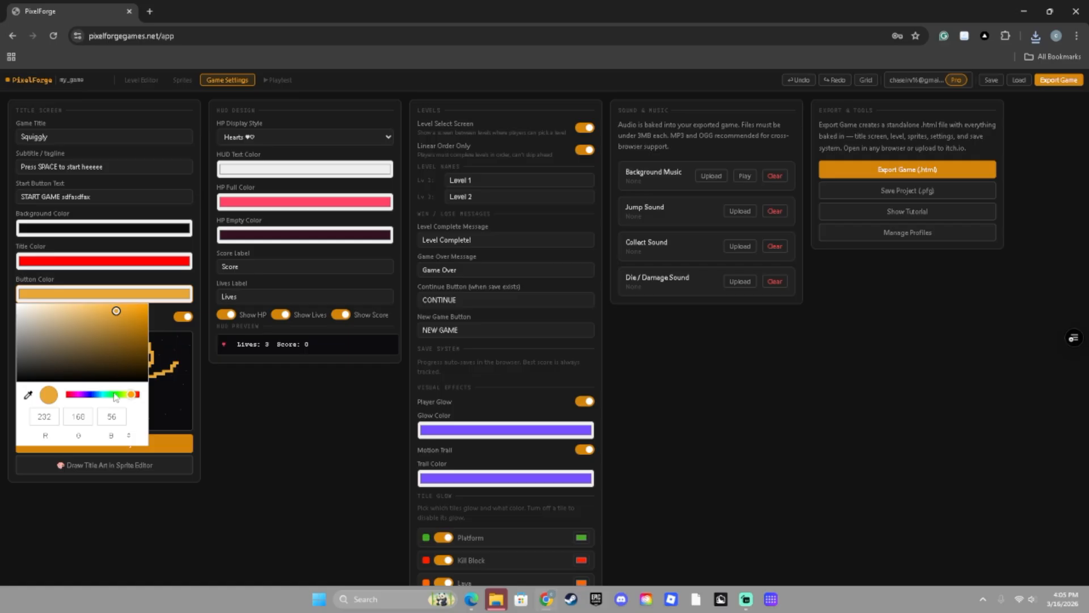
left_click(82, 394)
left_click_drag(114, 332, 184, 275)
left_click(190, 388)
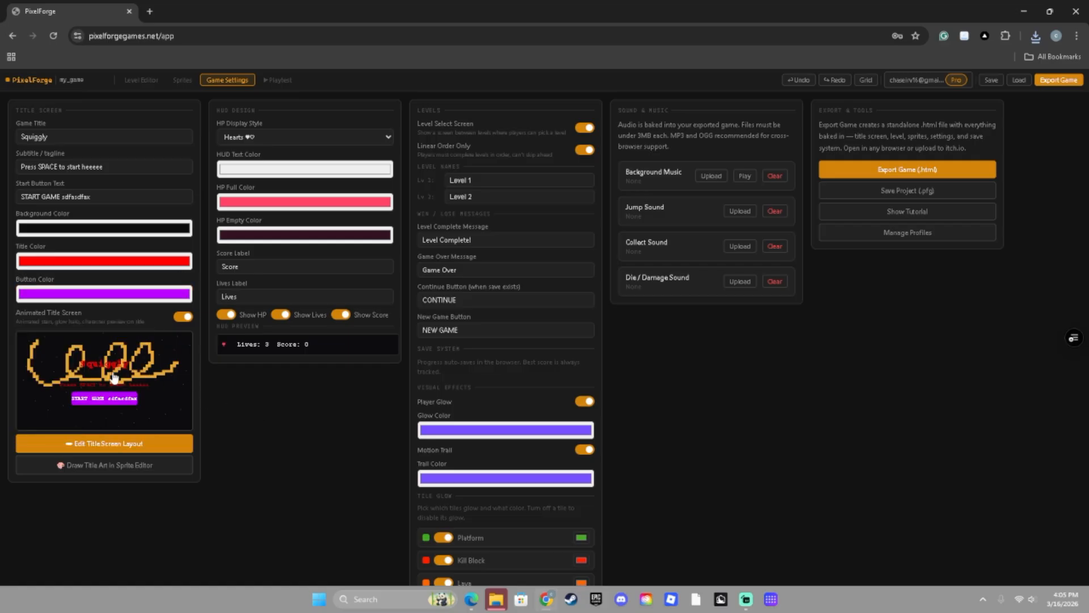
Rearrange the title screen layout with the title at the top centre, the start button lower left and the subtitle lower right.
left_click(104, 443)
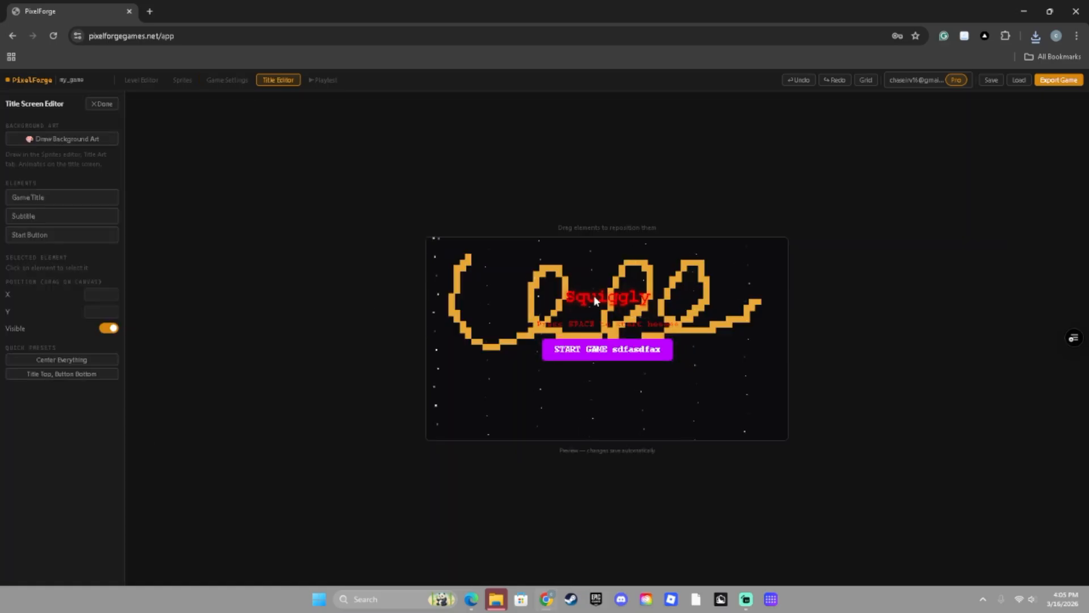
left_click_drag(593, 295, 601, 249)
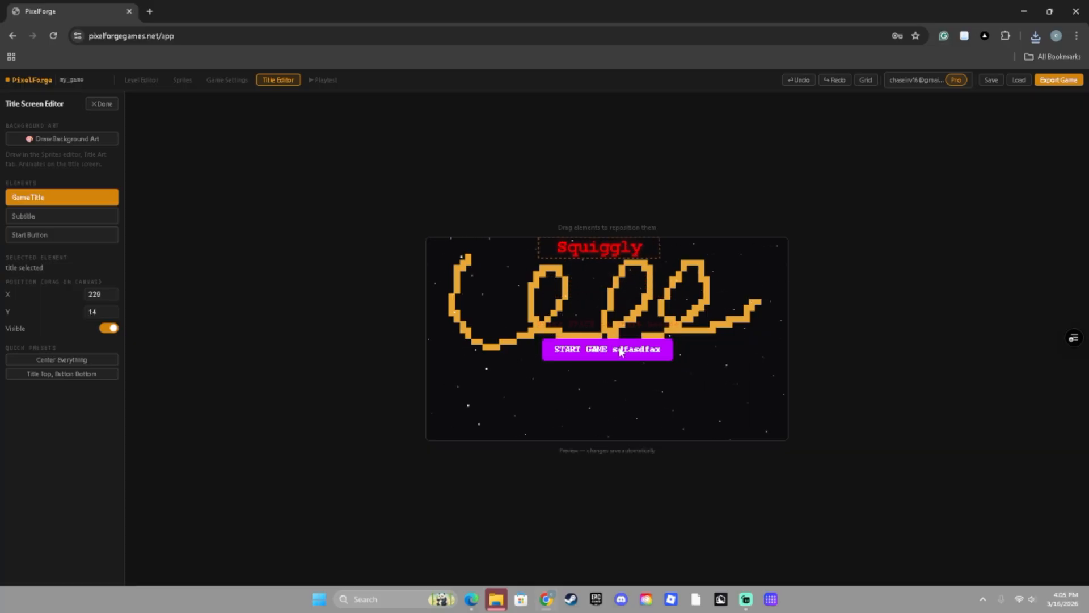
left_click_drag(620, 346, 507, 393)
left_click_drag(603, 325, 723, 373)
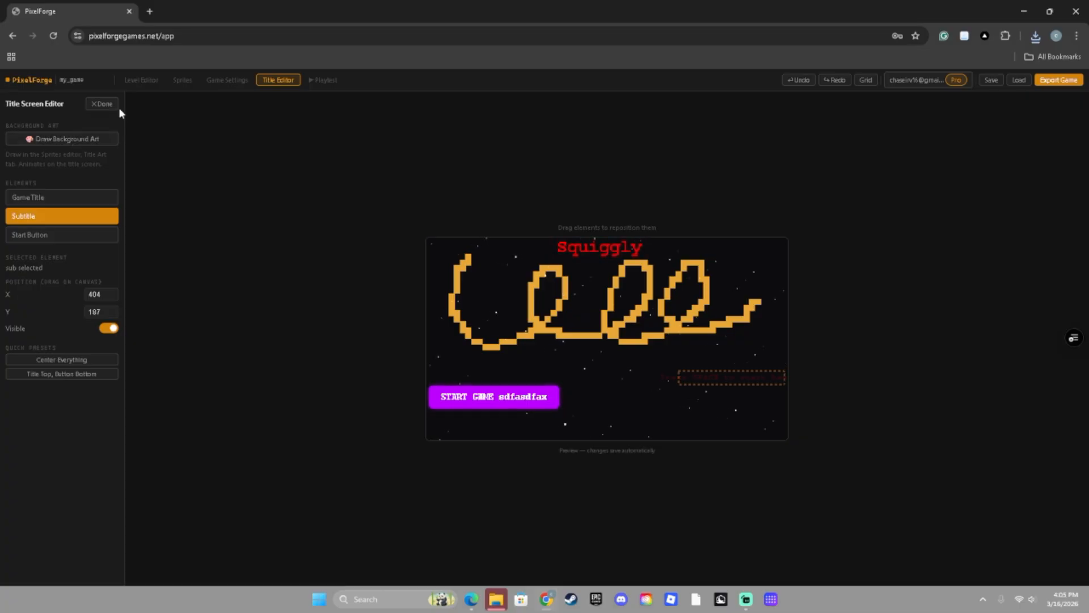
left_click(102, 104)
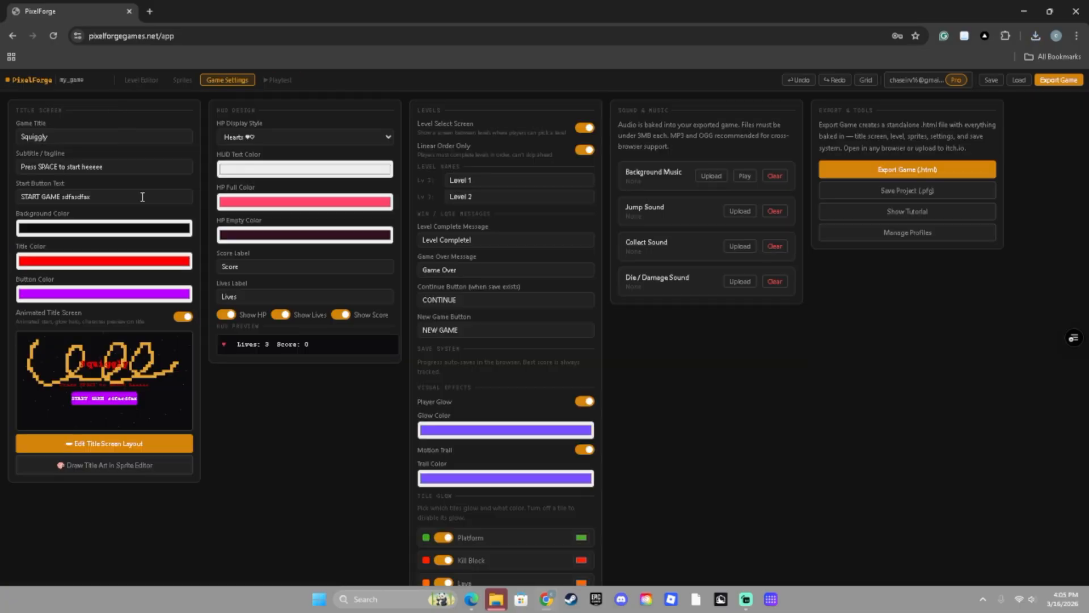
Look at the title art drawing again, return to the game settings, and set the HP display style to Health Bar.
left_click(129, 466)
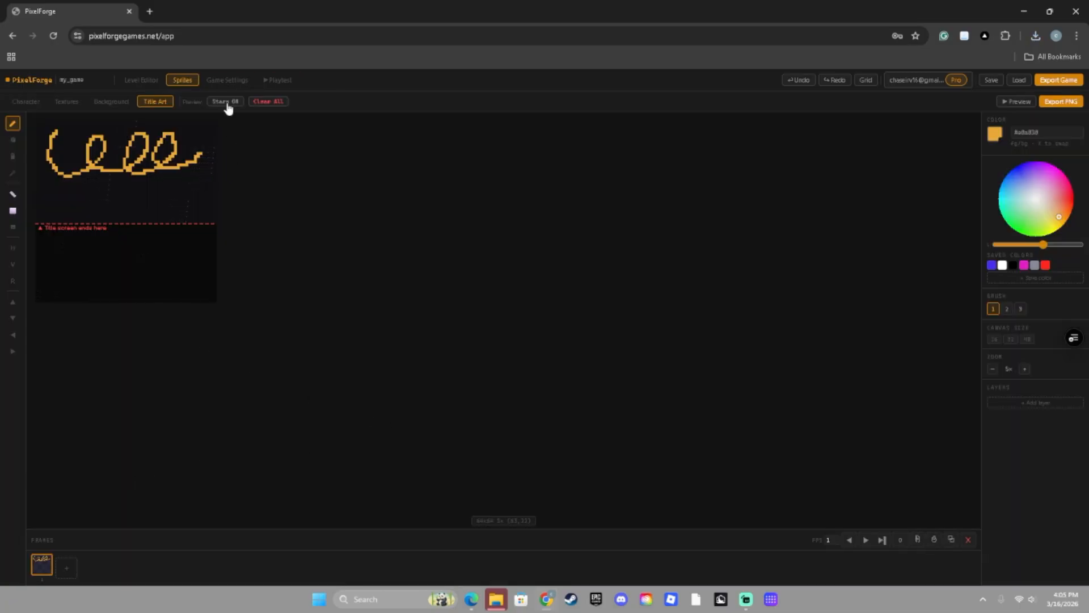
left_click(228, 80)
left_click(294, 137)
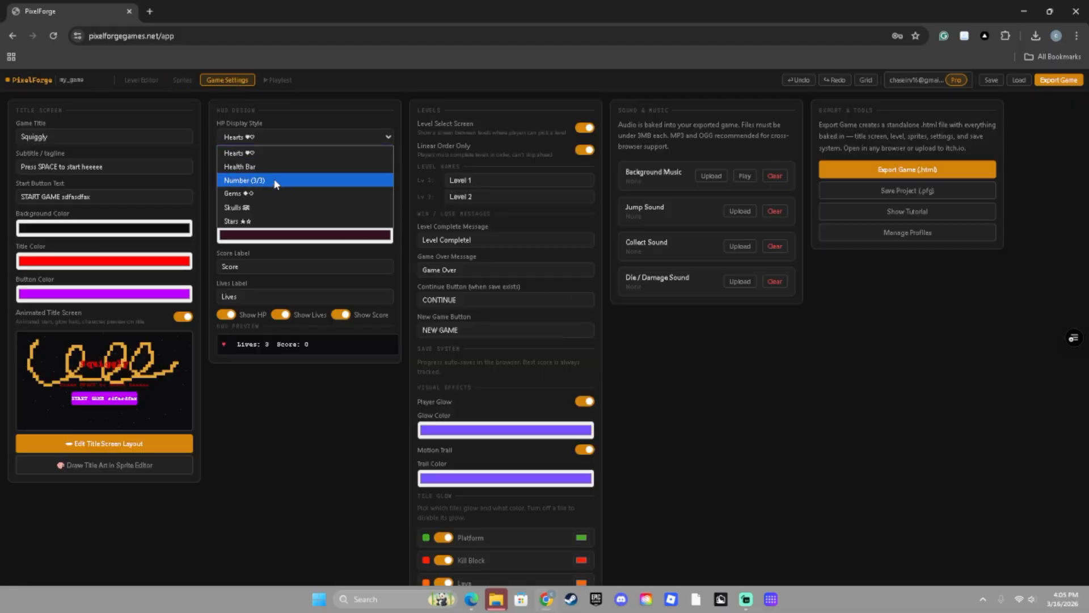
left_click(258, 166)
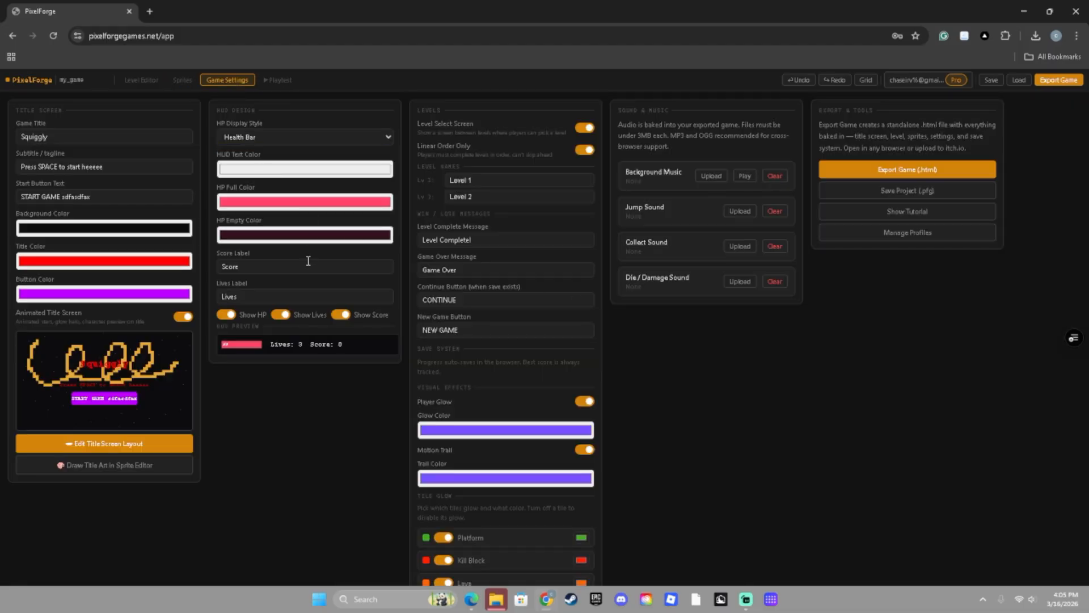
left_click(301, 136)
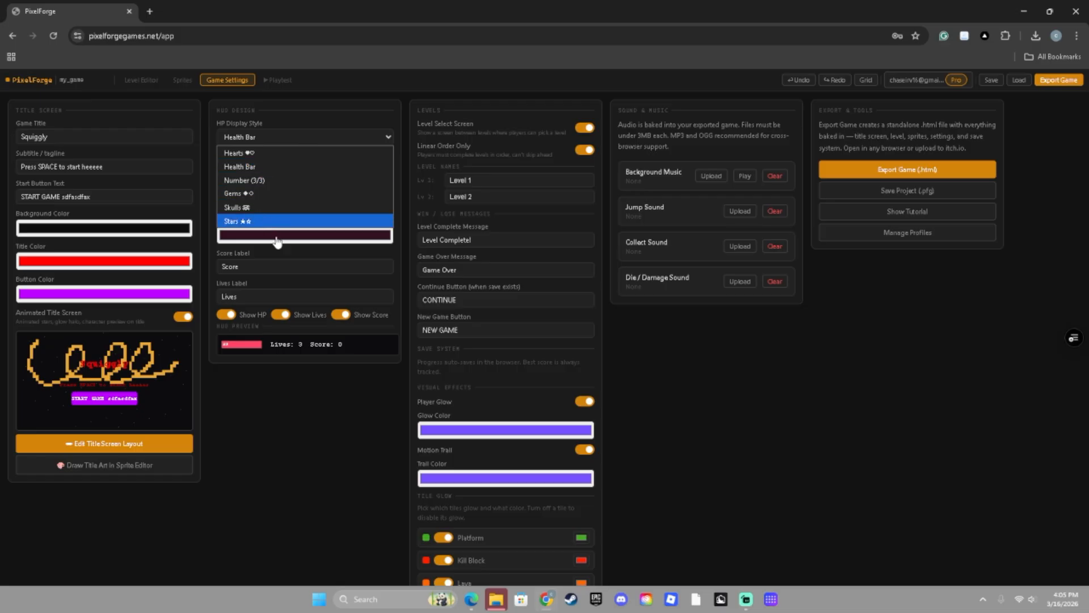
left_click(315, 299)
Set the HUD text color to red and the HP full color to bright green.
left_click(286, 173)
left_click_drag(268, 218, 352, 179)
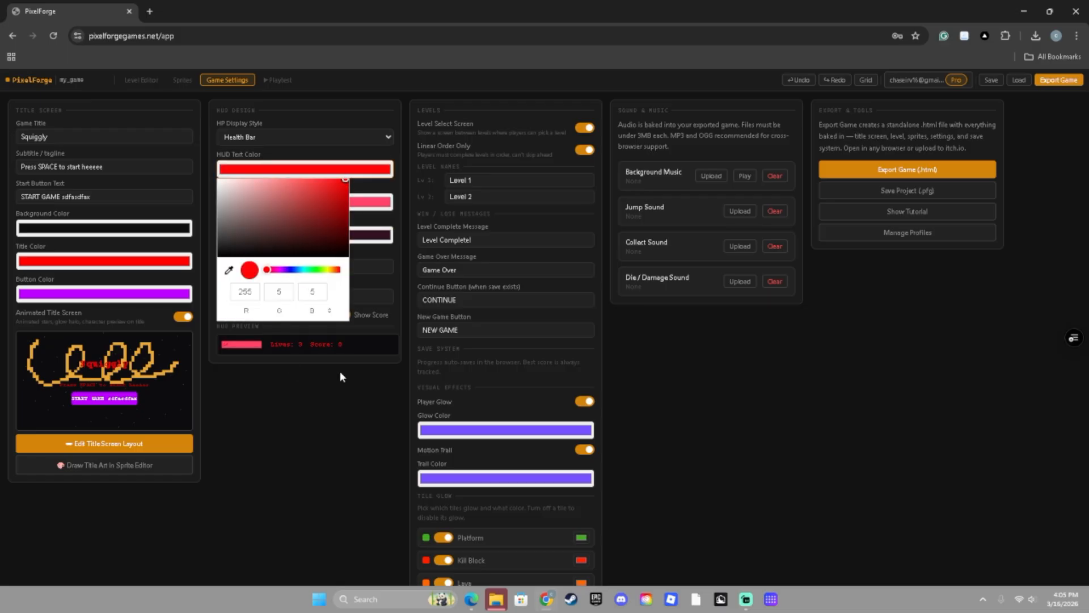
left_click(339, 374)
left_click(274, 202)
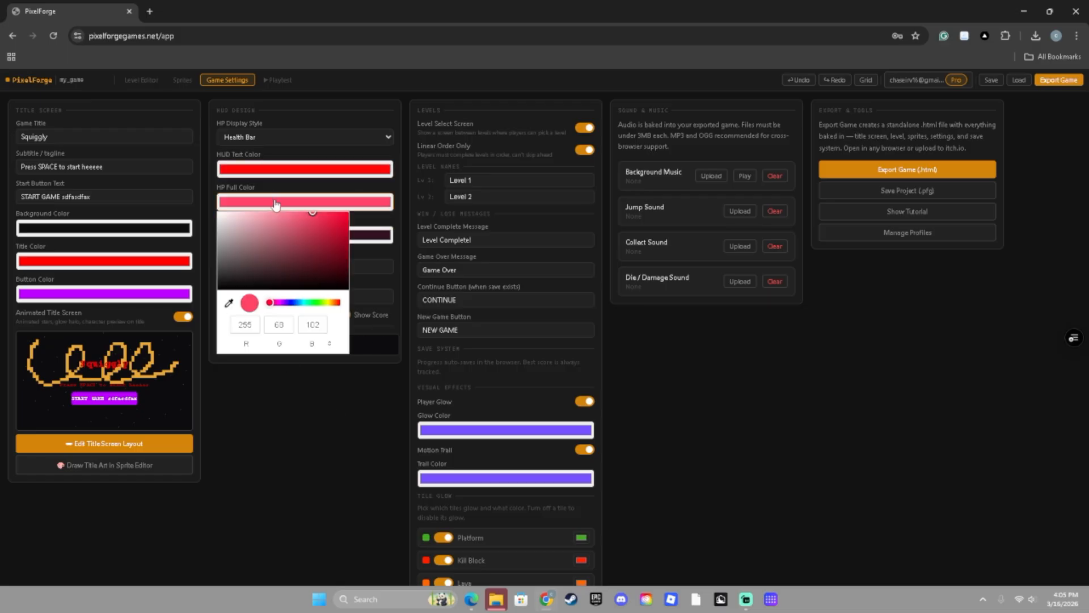
left_click_drag(268, 223, 350, 211)
left_click(315, 303)
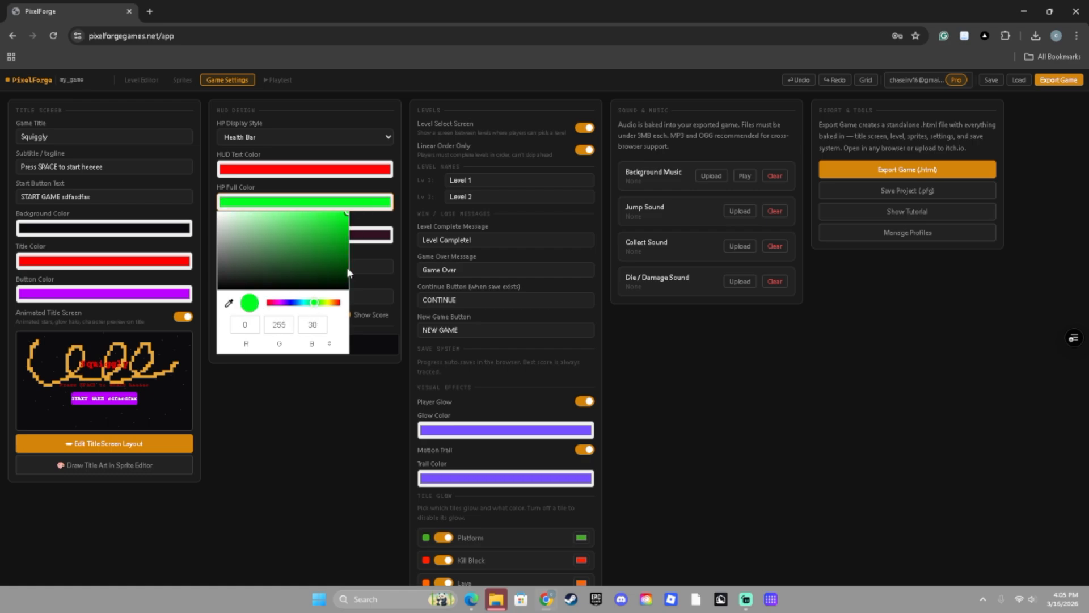
left_click(356, 269)
Set the HP empty color to pure red.
left_click(313, 234)
left_click_drag(339, 335, 342, 335)
left_click_drag(278, 268, 358, 198)
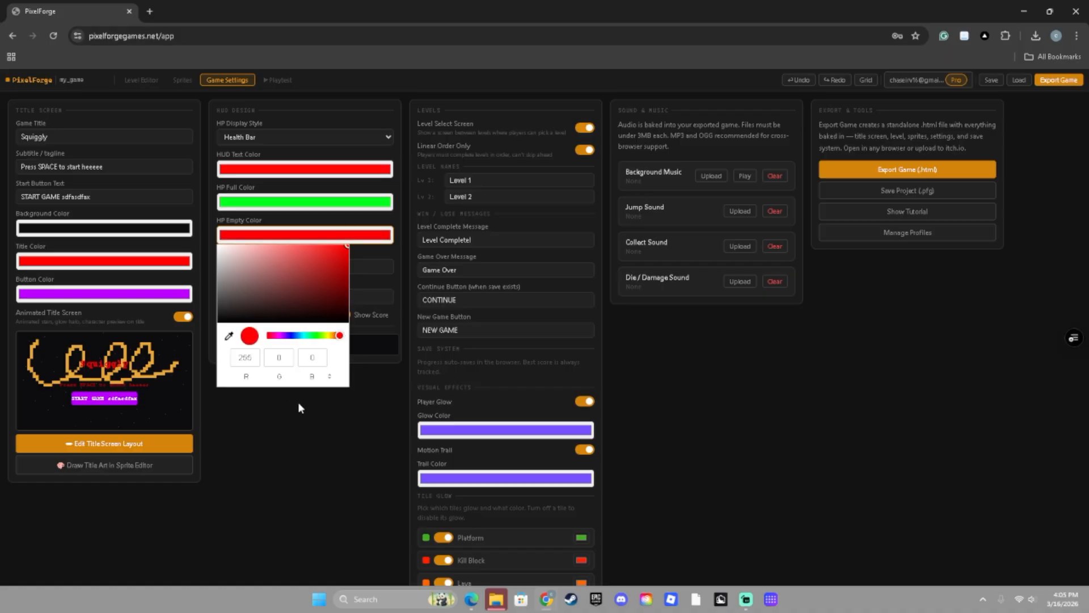
left_click(298, 402)
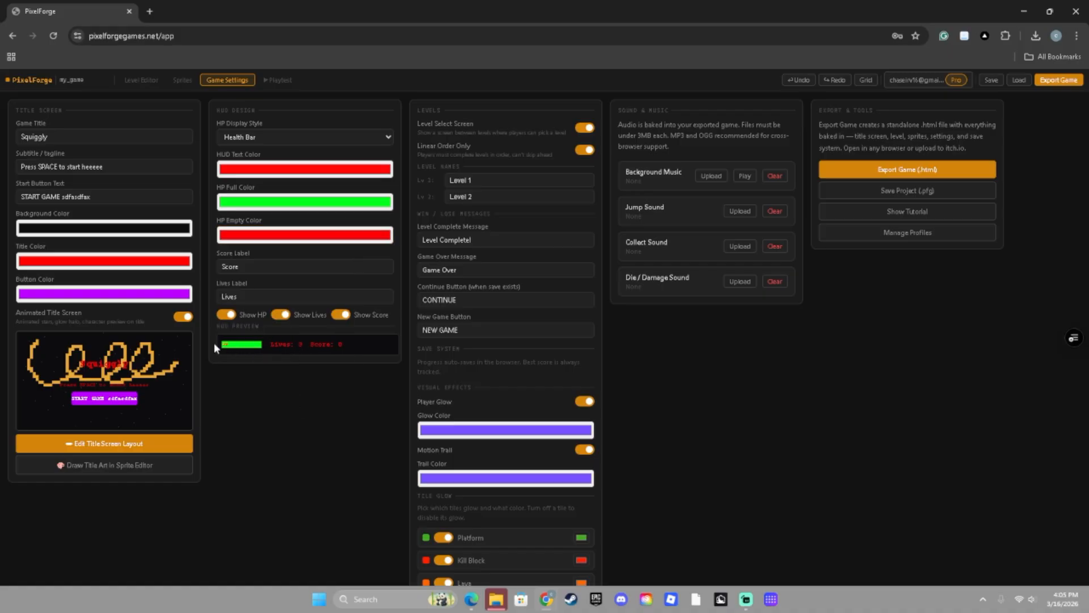
Rename the HUD's score label to "points" and its lives label to "hearts".
left_click_drag(247, 267, 163, 282)
type("\\]")
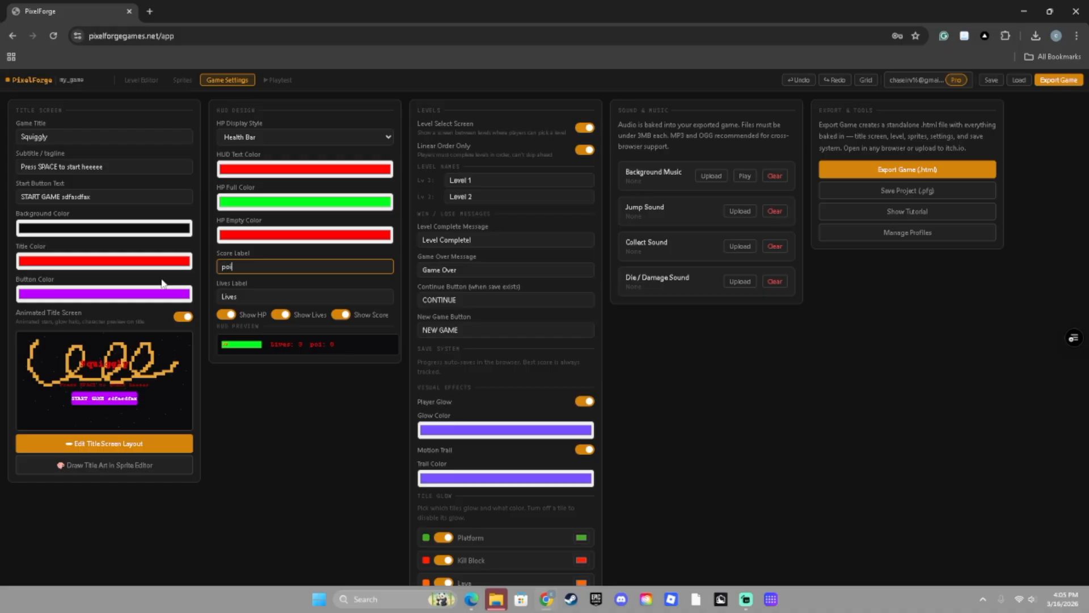
key("Tab")
type("hear")
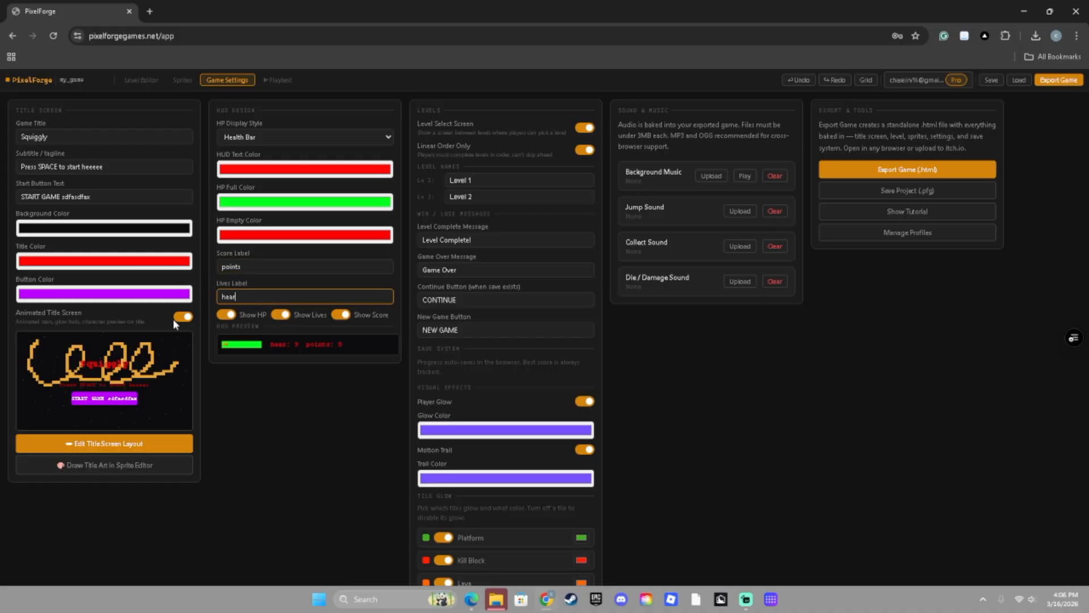
type("ts")
left_click(345, 389)
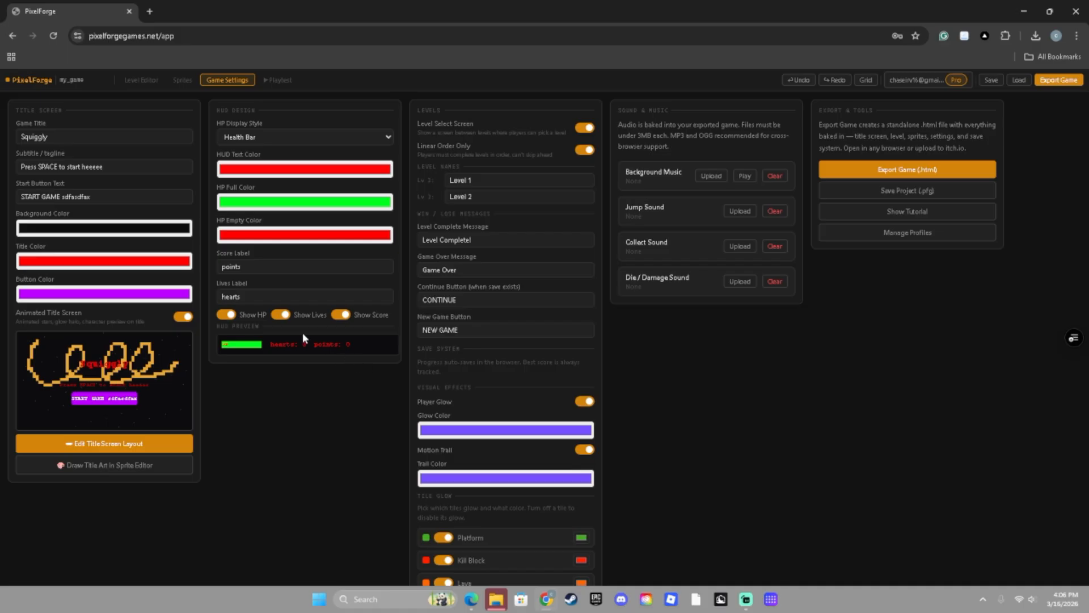
Toggle the lives display off and back on, and turn off the HP display in the HUD.
left_click(283, 318)
left_click(285, 319)
left_click(227, 314)
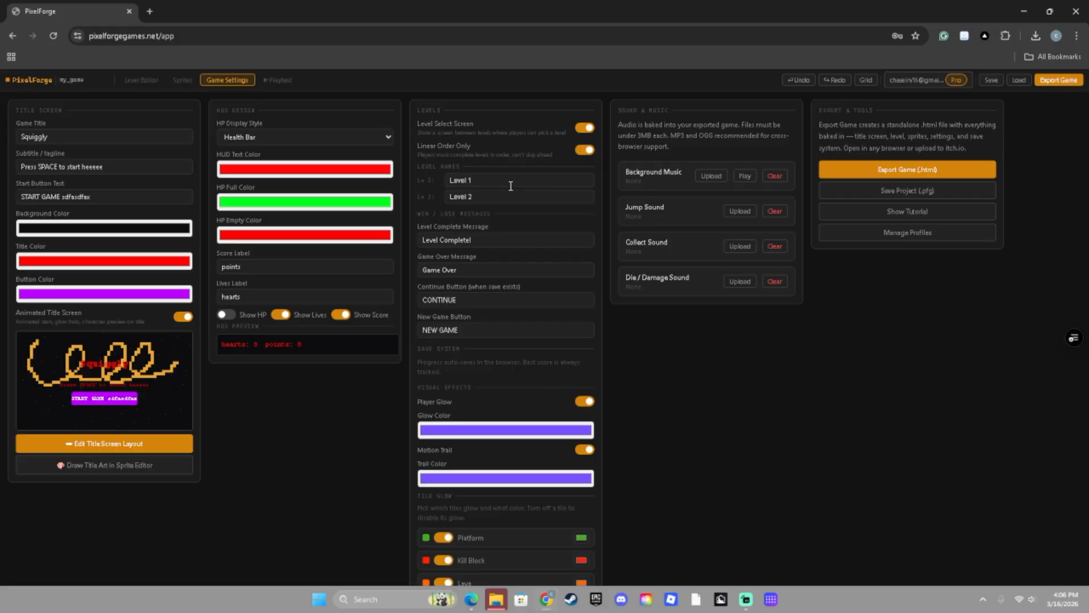
Export the game as HTML and open the downloaded my_game (30).html in the browser.
left_click(1050, 83)
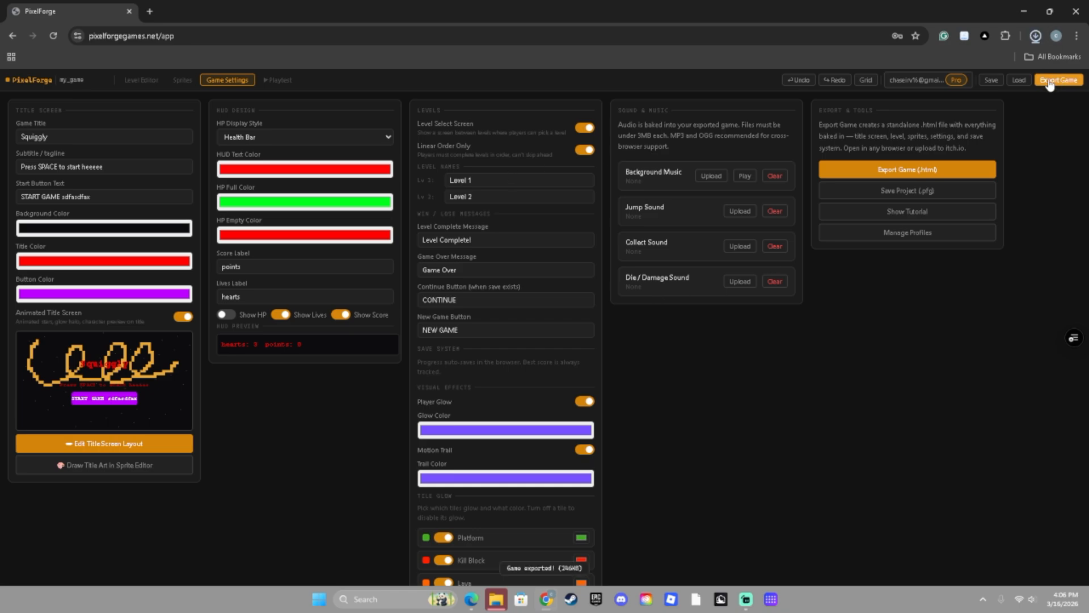
left_click(1036, 36)
left_click(1004, 90)
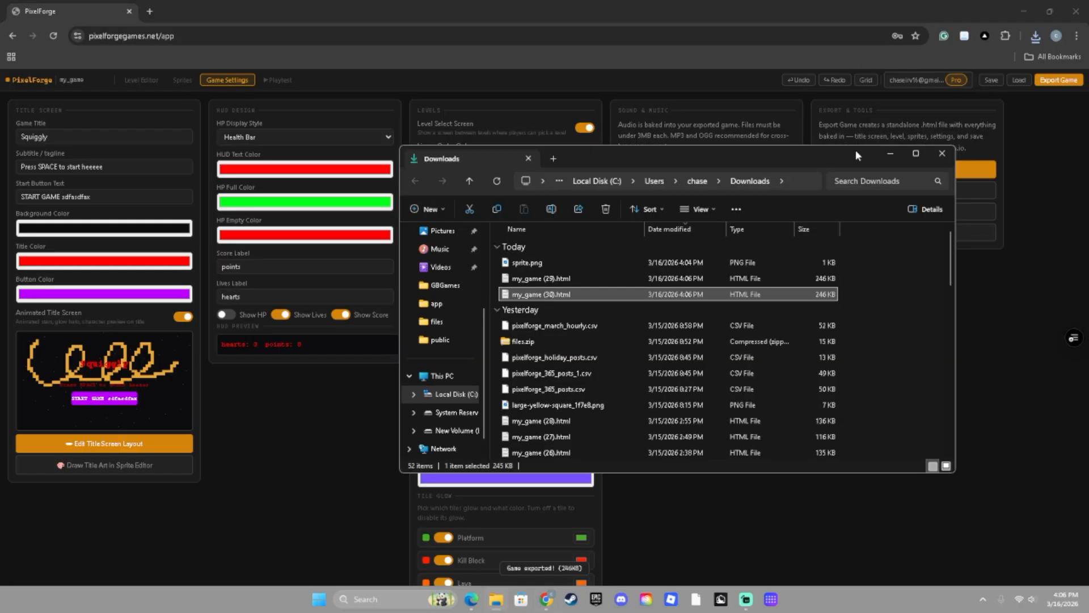
right_click(554, 301)
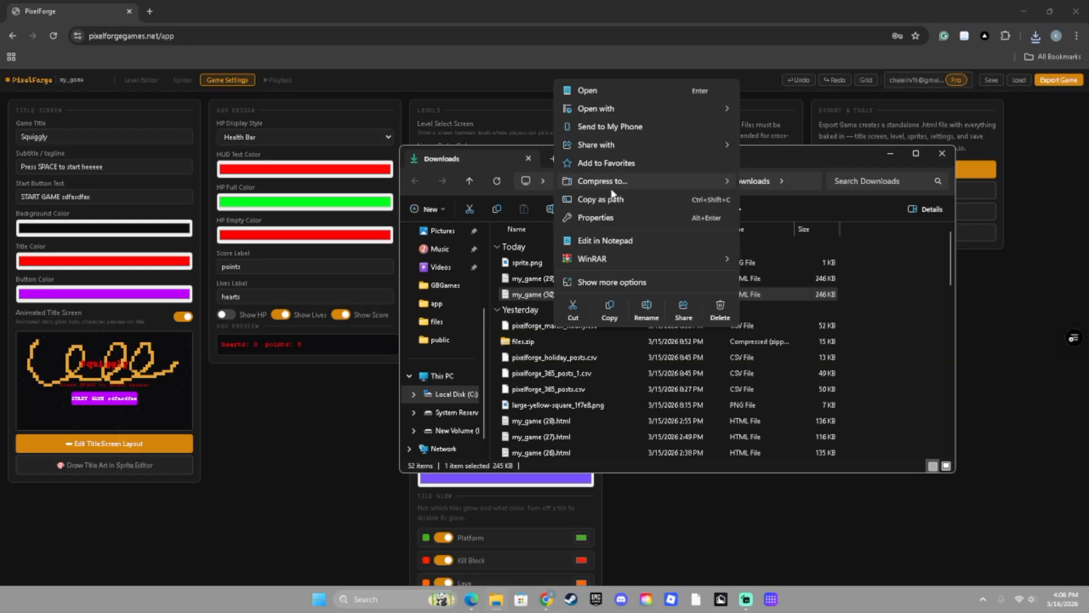
mouse_move(618, 109)
left_click(749, 112)
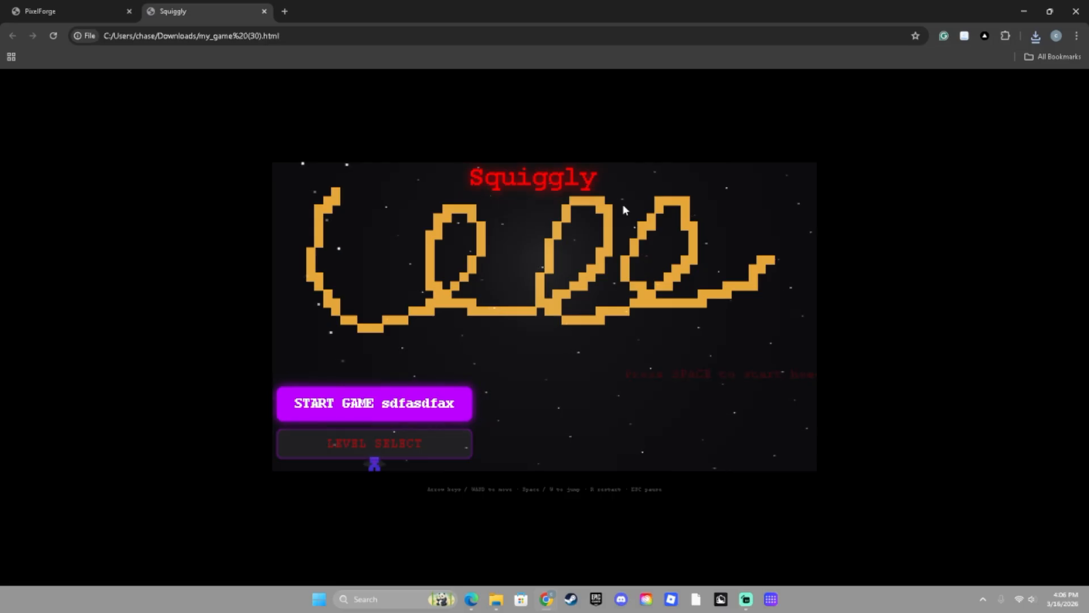
Start Level 1 from the exported game's level select screen, move the character briefly, and return to level select.
left_click(404, 447)
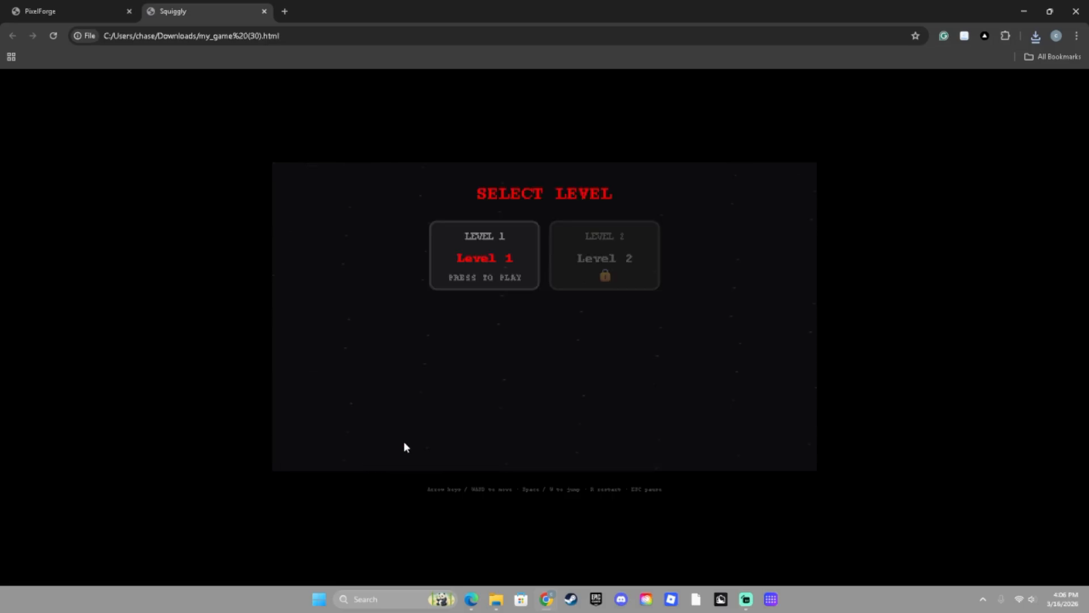
left_click(488, 263)
key("Right")
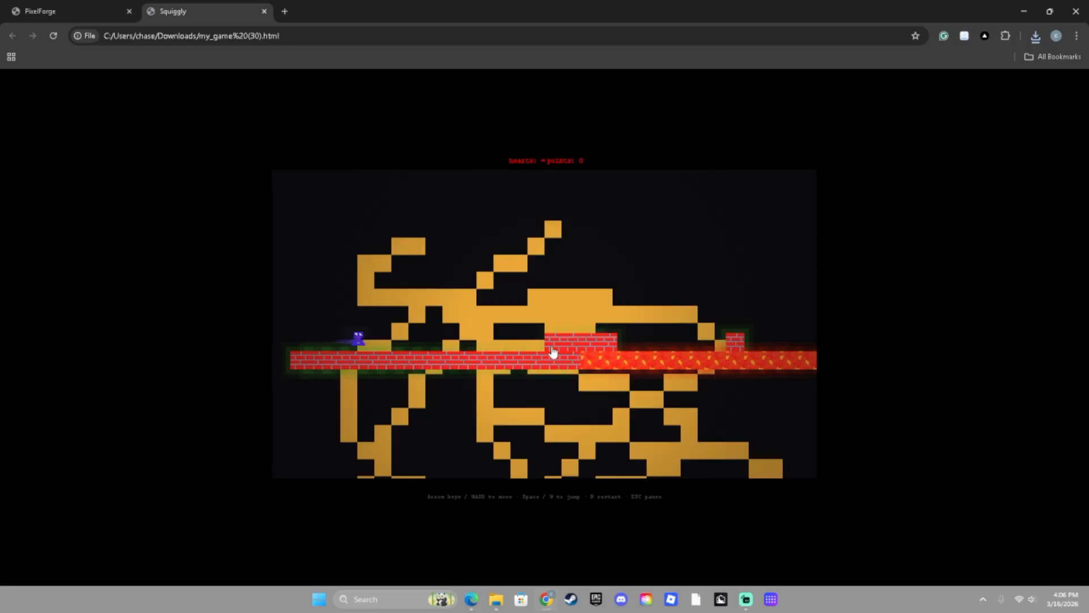
key("Escape")
left_click(533, 339)
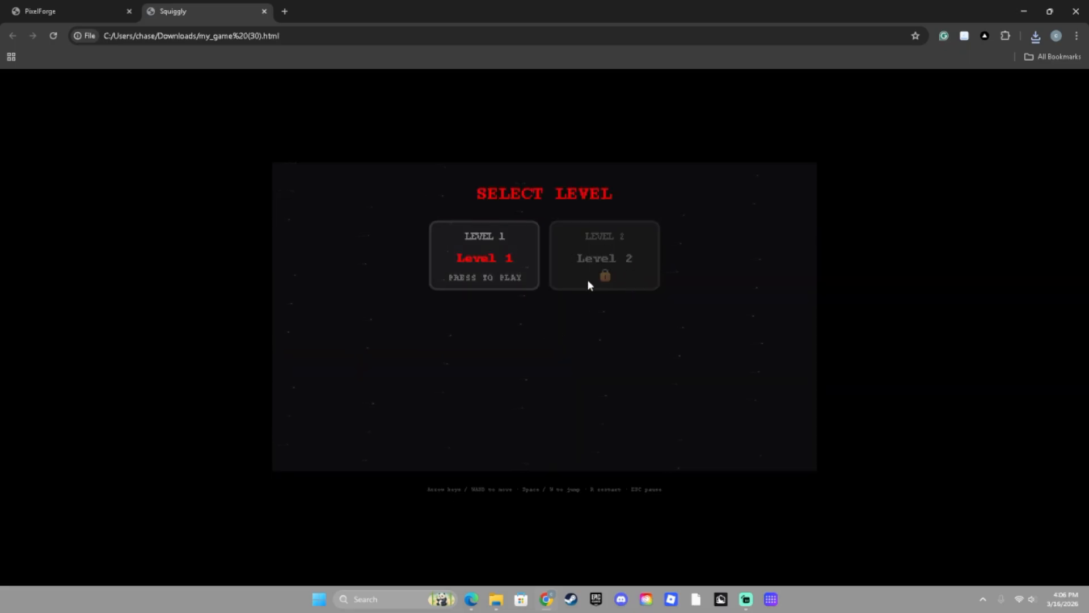
Return to PixelForge and turn off Linear Order Only in the level settings.
left_click(108, 9)
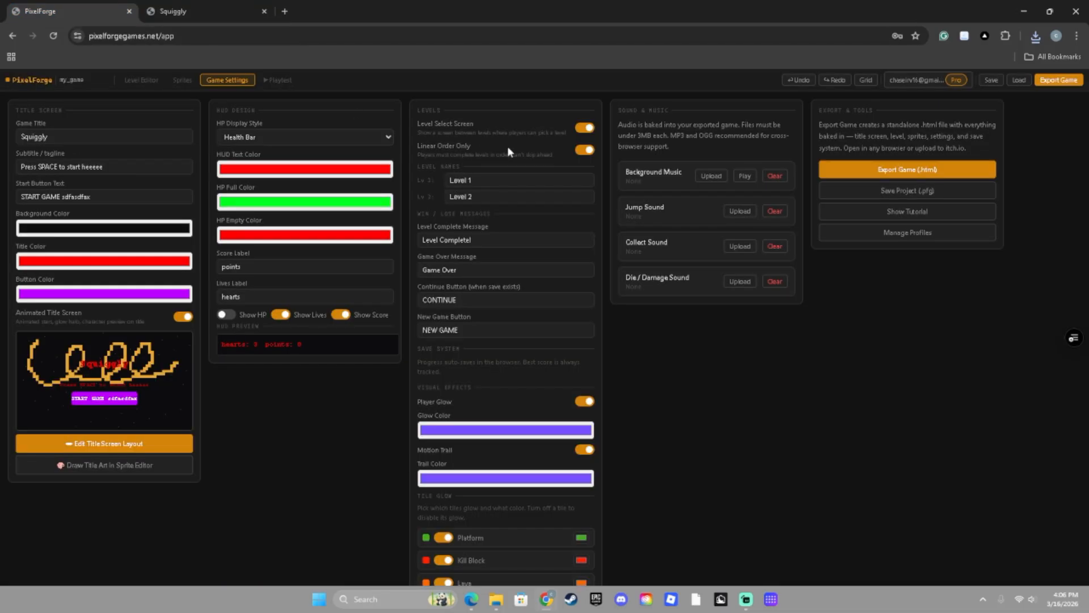
left_click(584, 149)
scroll(486, 238, "down", 2)
scroll(486, 238, "up", 2)
scroll(446, 232, "down", 5)
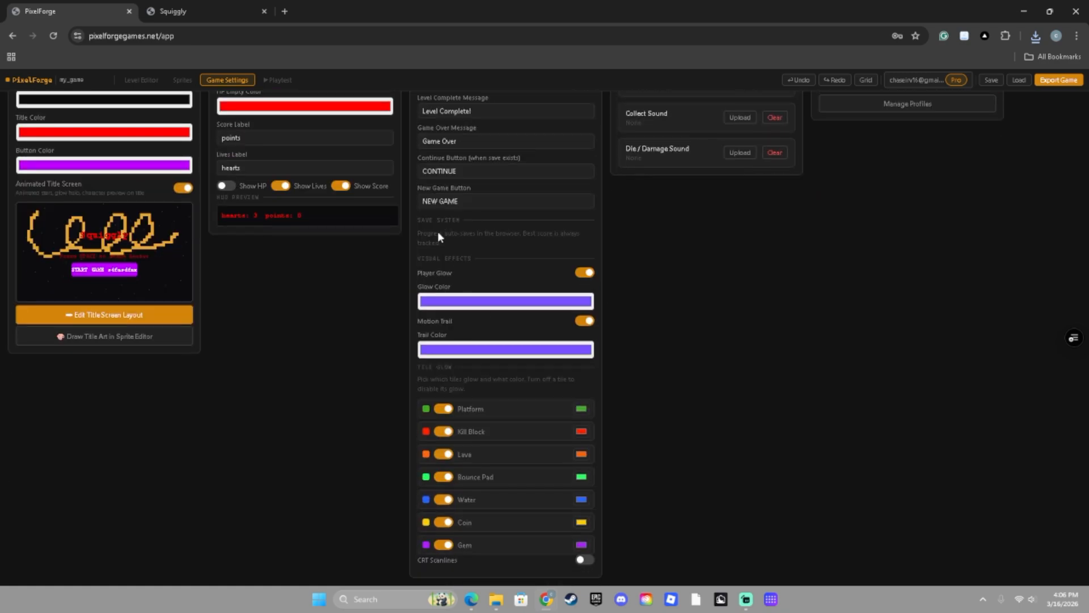
Replay Level 1 in the exported my_game (30).html and move the character to examine the tile glow and motion trail.
key("ctrl+Tab")
left_click(455, 222)
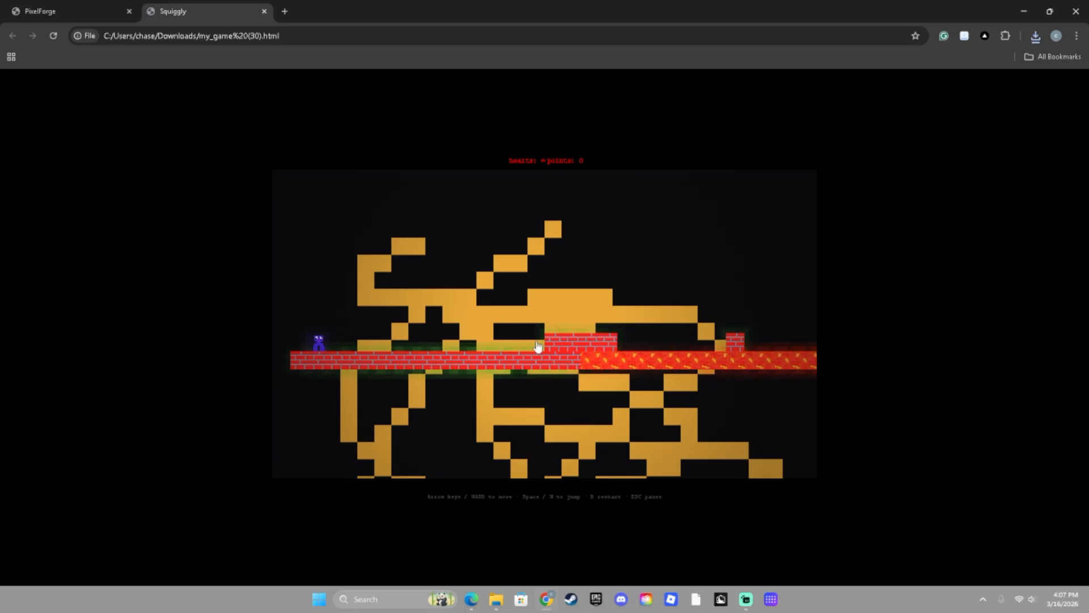
left_click(73, 7)
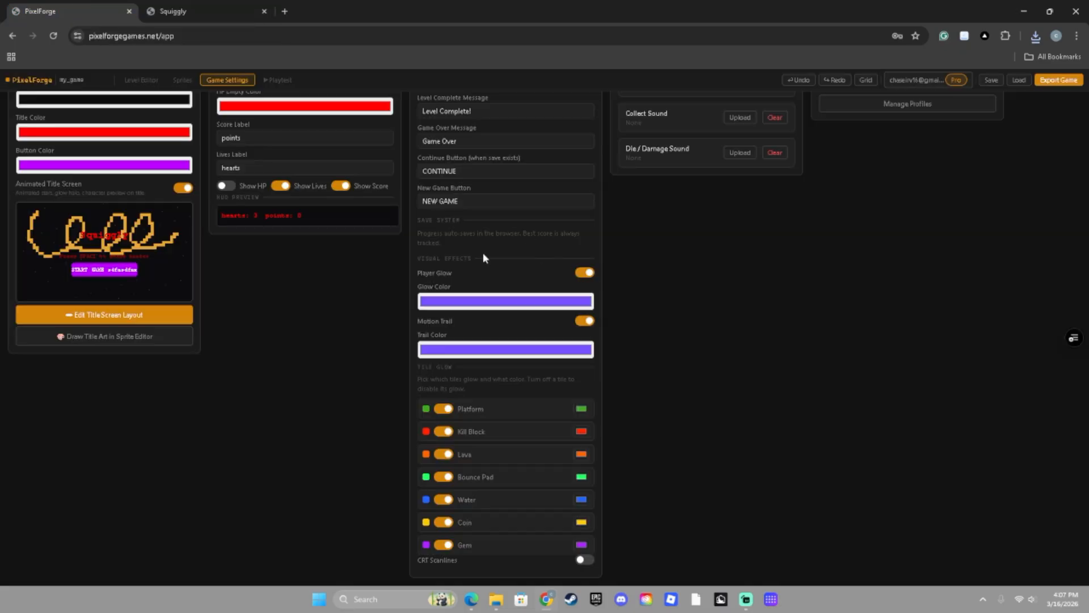
left_click(219, 12)
key("d")
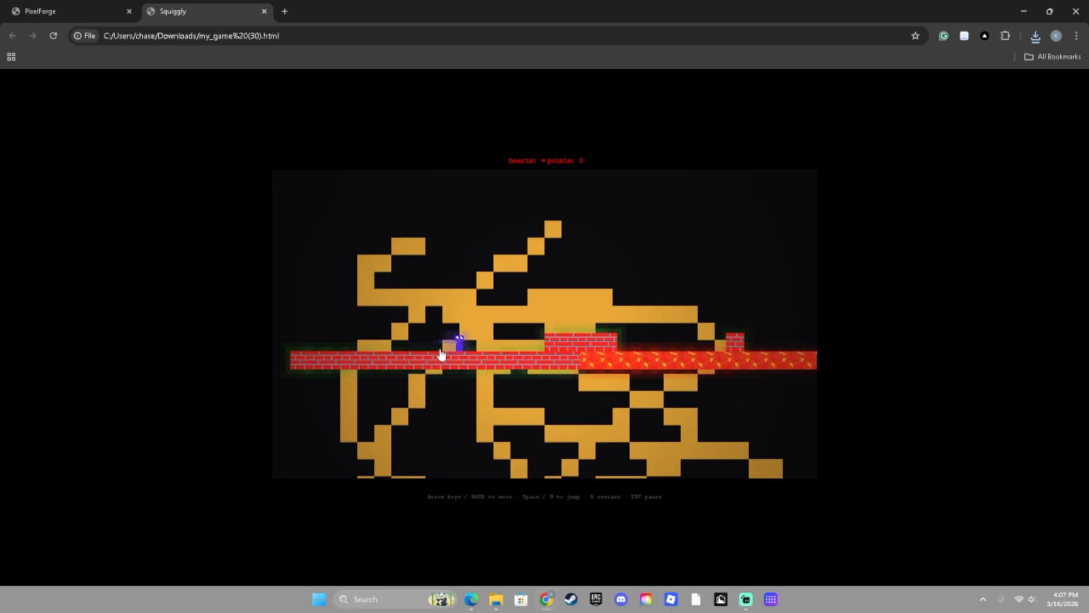
key("a")
In PixelForge, turn off the tile glow for Platform, Bounce Pad and Water, and turn on CRT Scanlines.
left_click(62, 11)
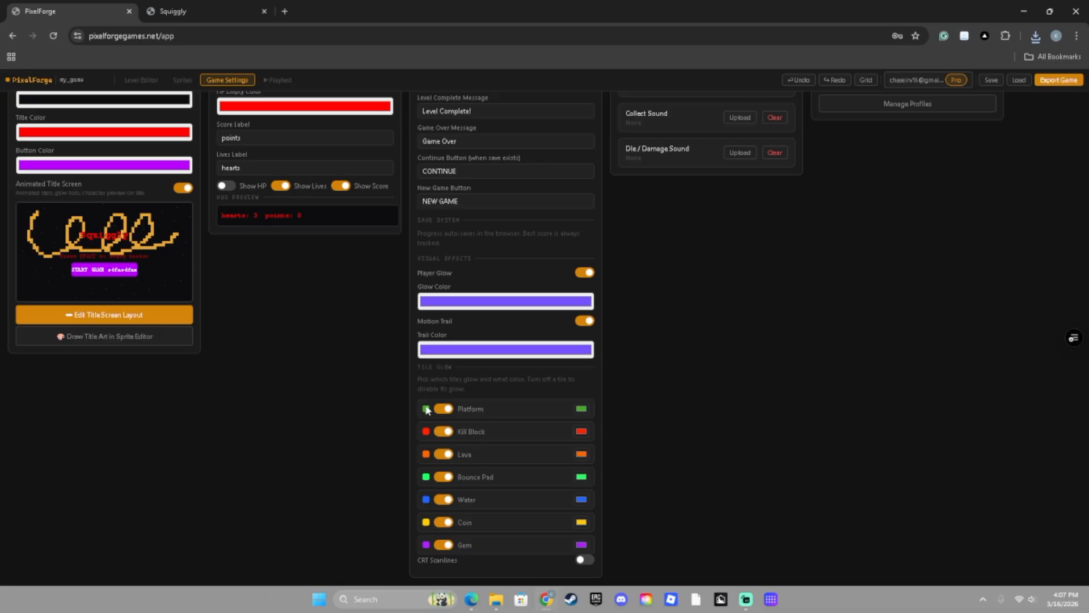
left_click(446, 409)
left_click(444, 454)
left_click(444, 454)
left_click(444, 499)
left_click(444, 522)
left_click(447, 546)
left_click(447, 523)
left_click(444, 546)
left_click(587, 560)
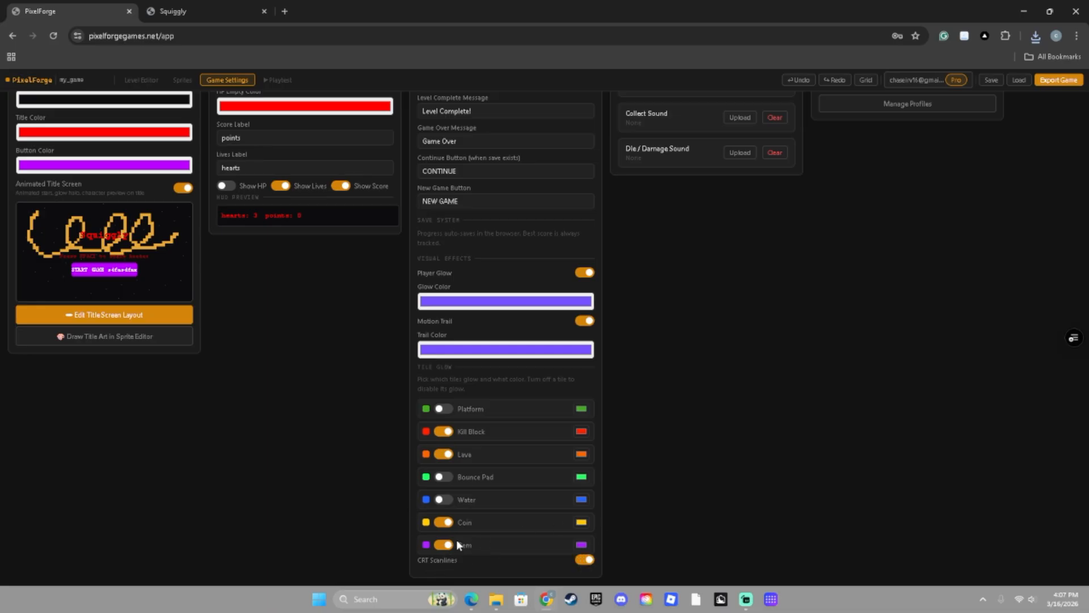
Export the updated game as HTML and open the downloaded my_game (31).html in the browser.
left_click(1051, 82)
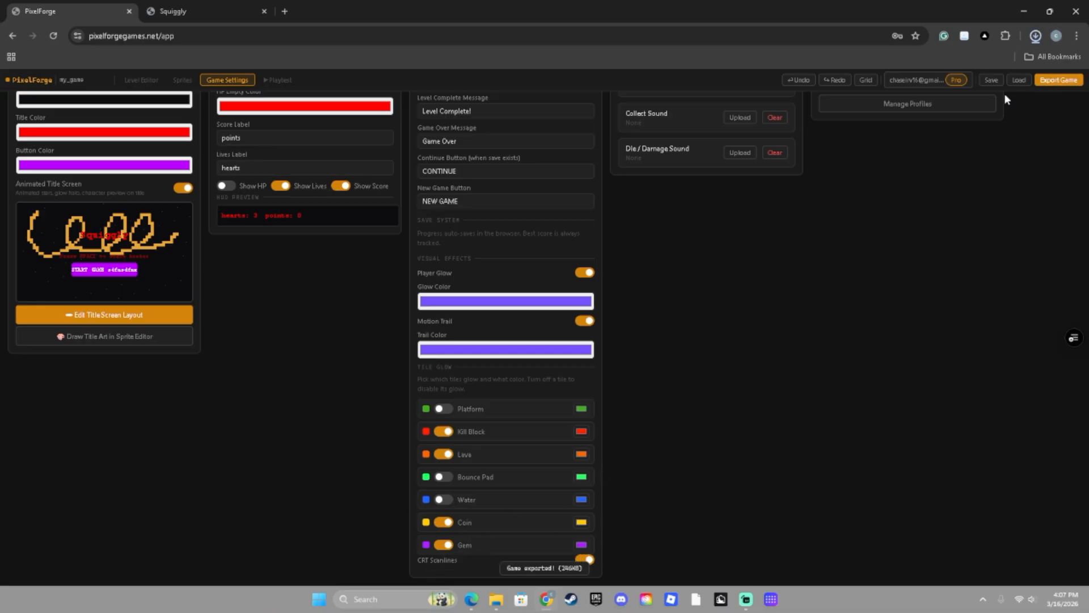
left_click(1036, 36)
left_click(1001, 62)
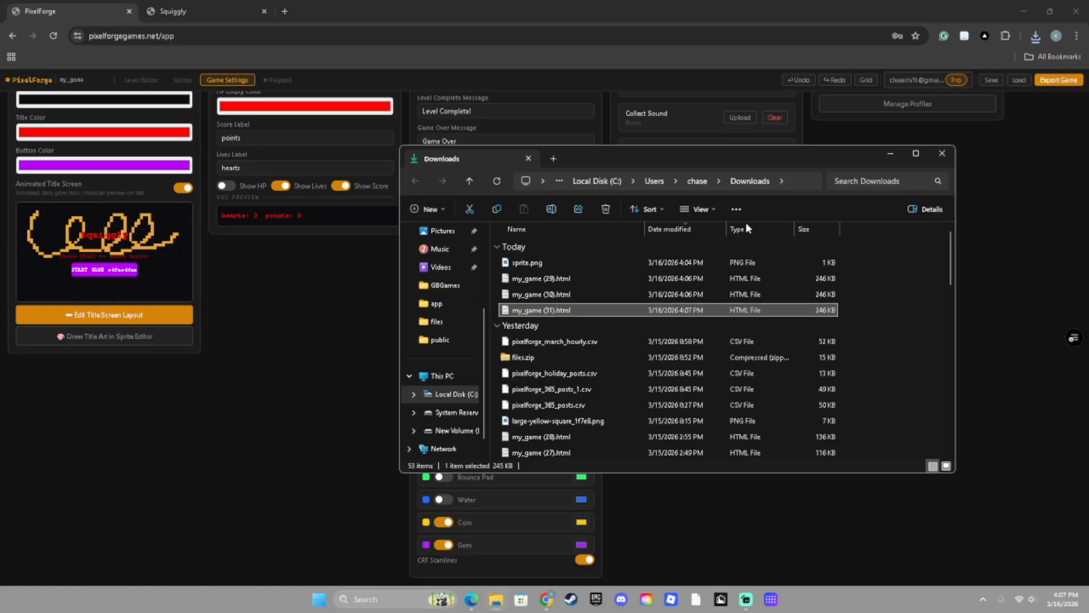
right_click(532, 313)
mouse_move(601, 126)
left_click(740, 127)
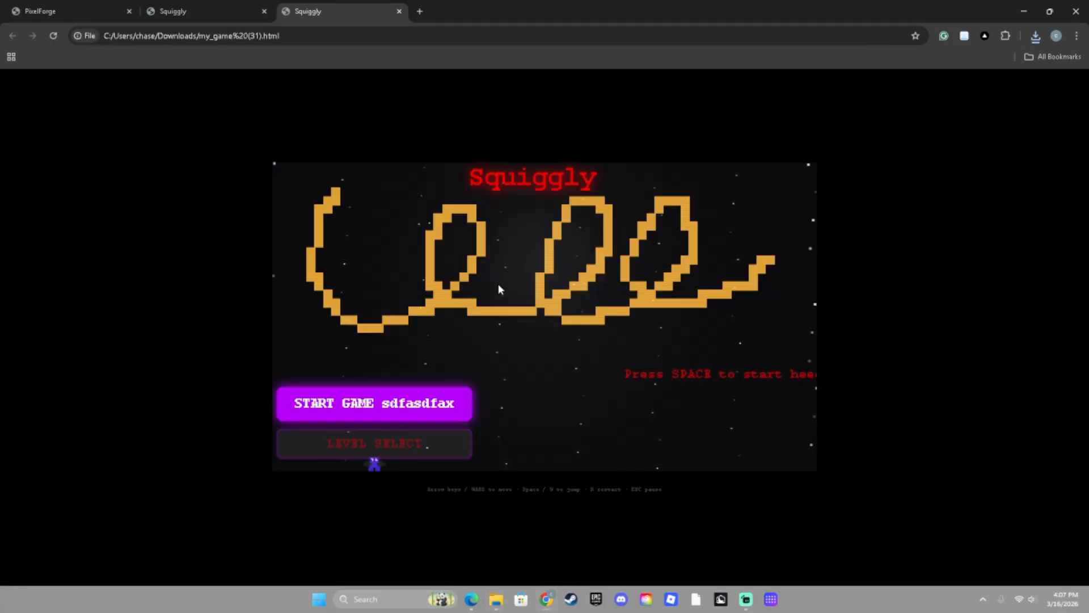
Launch Level 2 in the new export, go back to level select, and start Level 1.
left_click(388, 391)
left_click(615, 260)
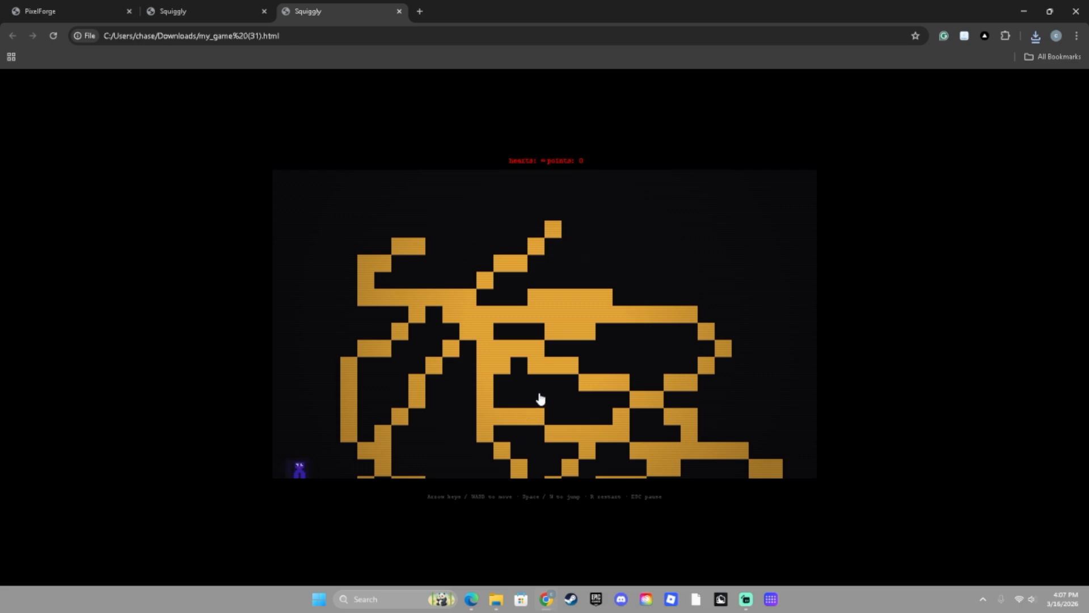
key("Escape")
left_click(533, 355)
left_click(537, 267)
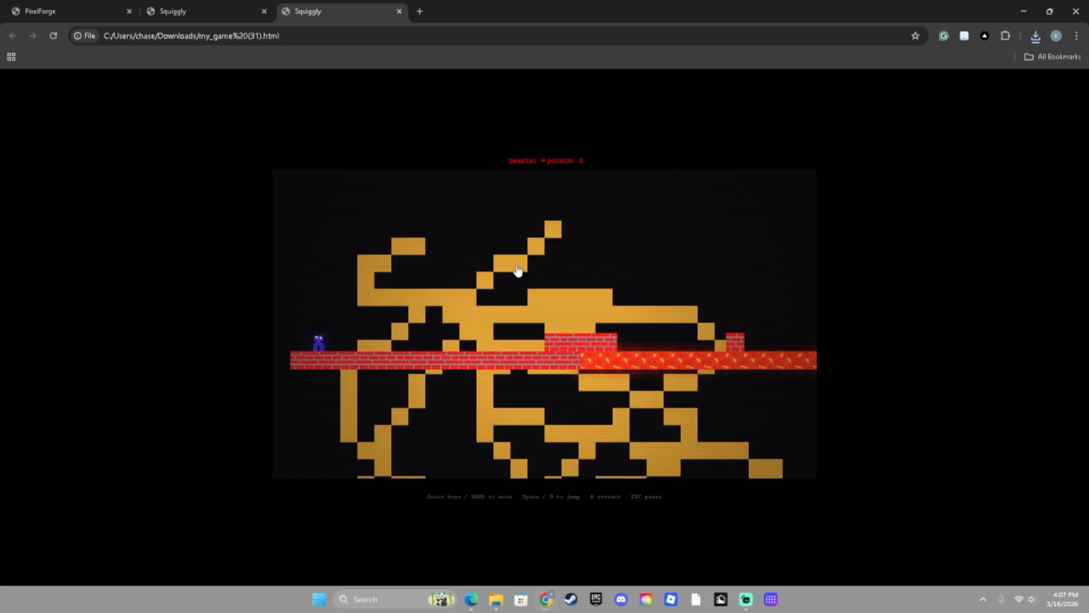
Playtest Level 1 by running back and forth and jumping between the brick platforms to examine the changed visual effects.
key("space")
right_click(646, 352)
left_click(575, 351)
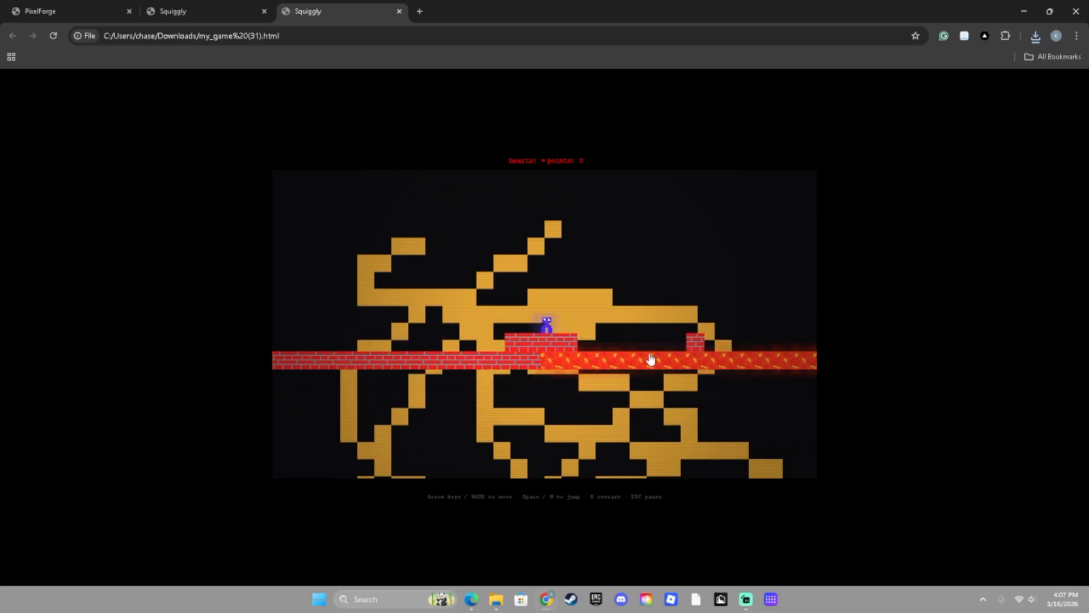
key("d")
key("a")
key("space")
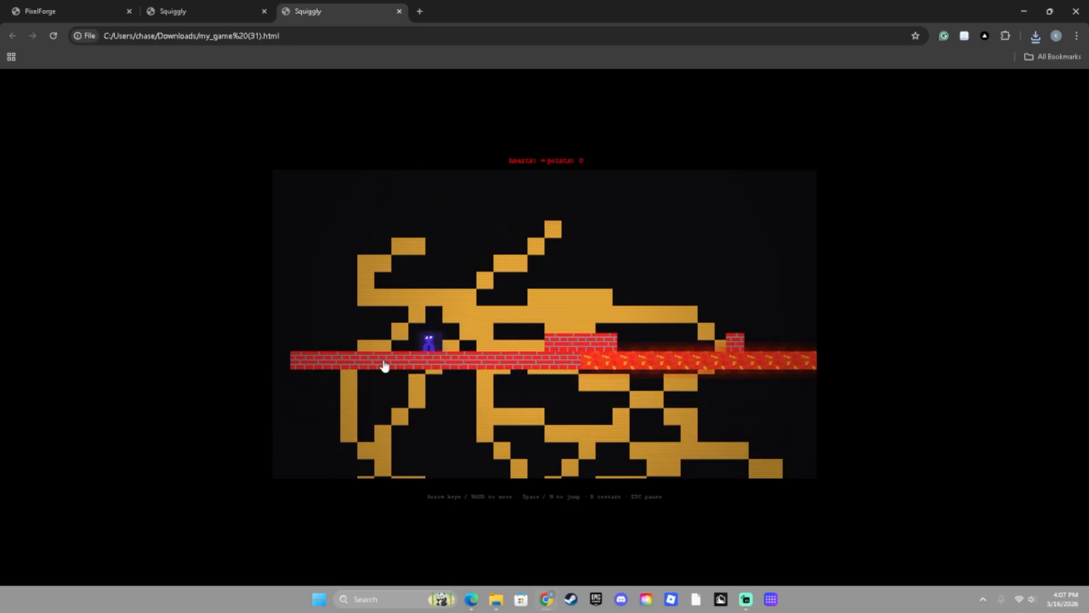
key("d")
key("space")
key("a")
key("space")
key("d")
key("a")
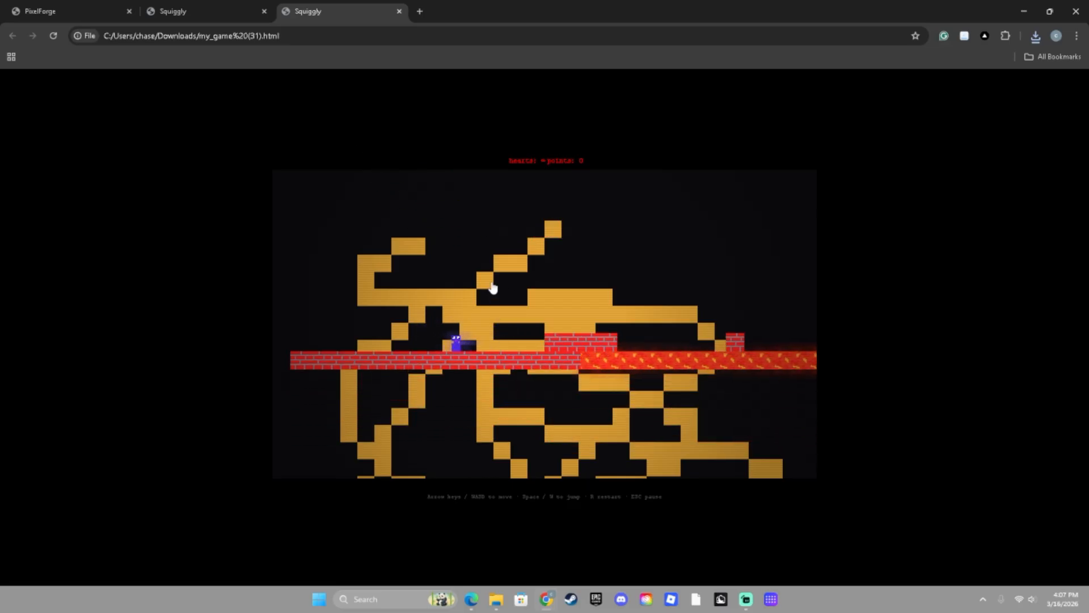
key("d")
key("space")
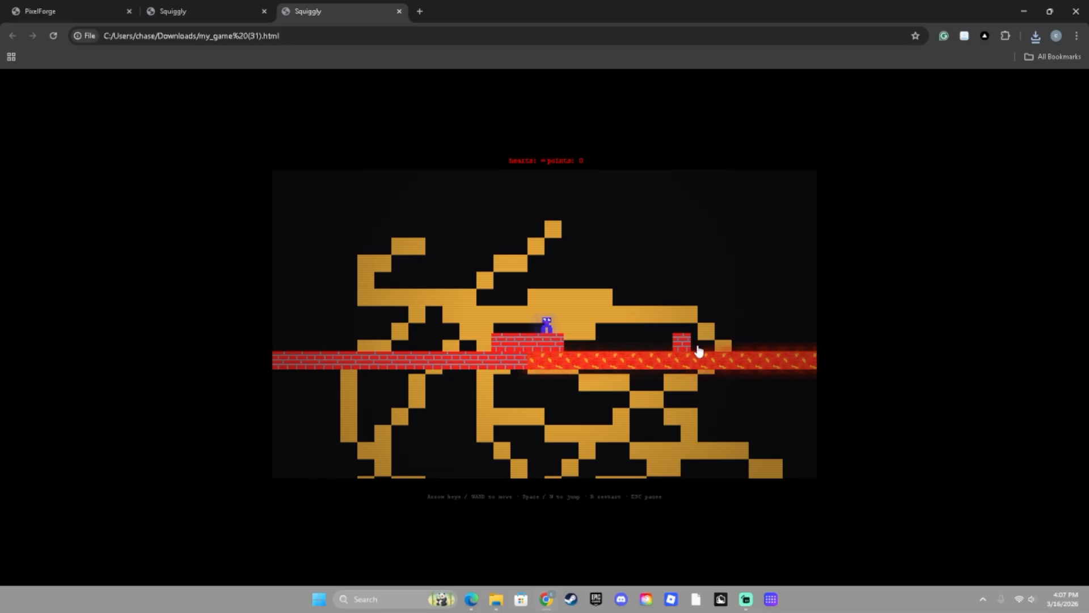
key("a")
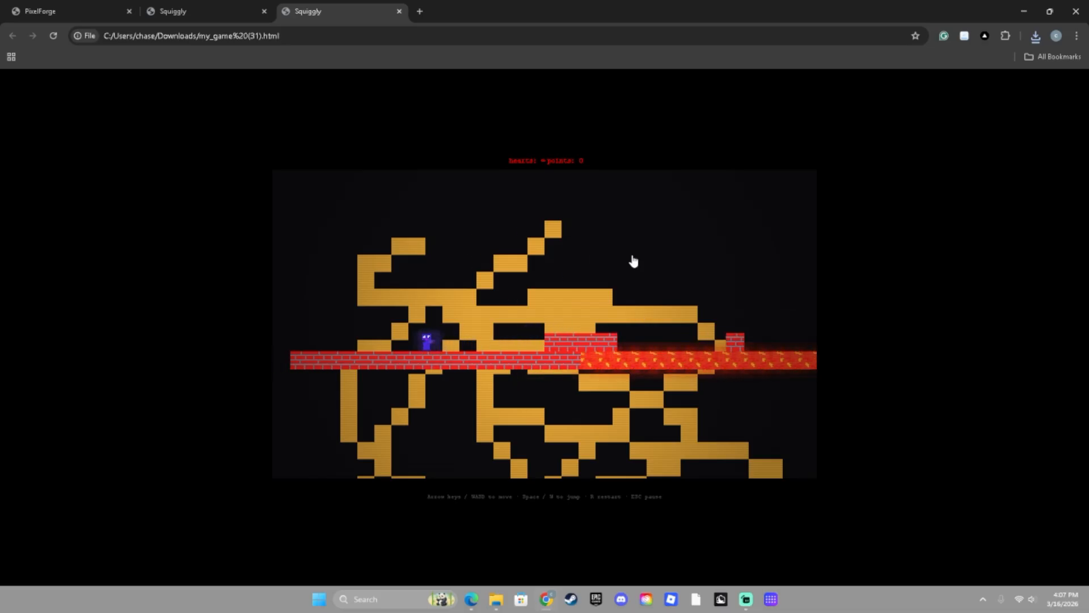
Compare the visual effects in the my_game (30) and my_game (31) exports.
left_click(239, 10)
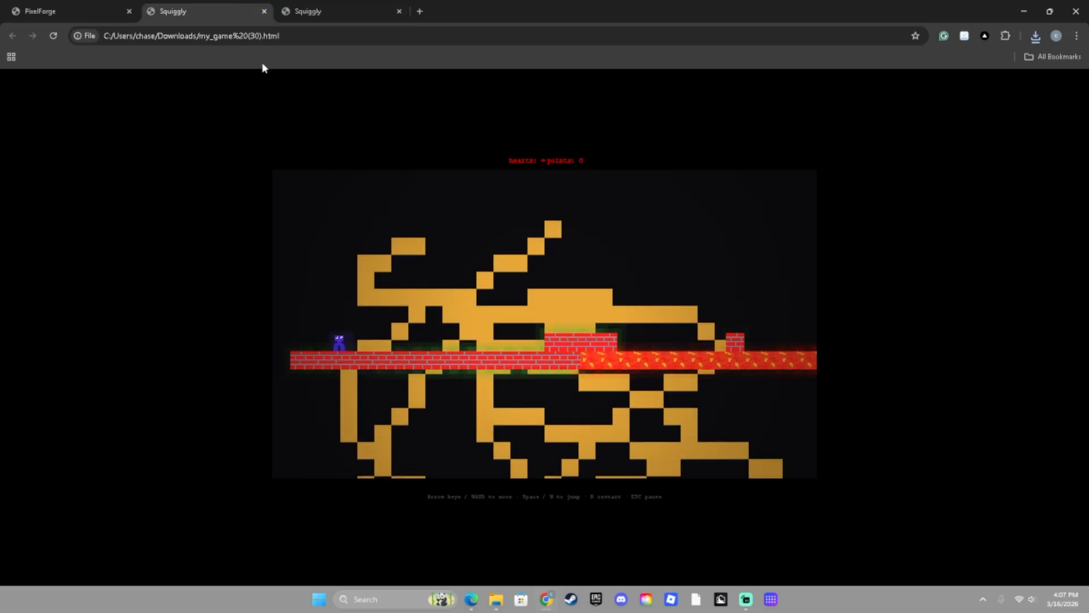
left_click(299, 16)
left_click(244, 9)
left_click(298, 10)
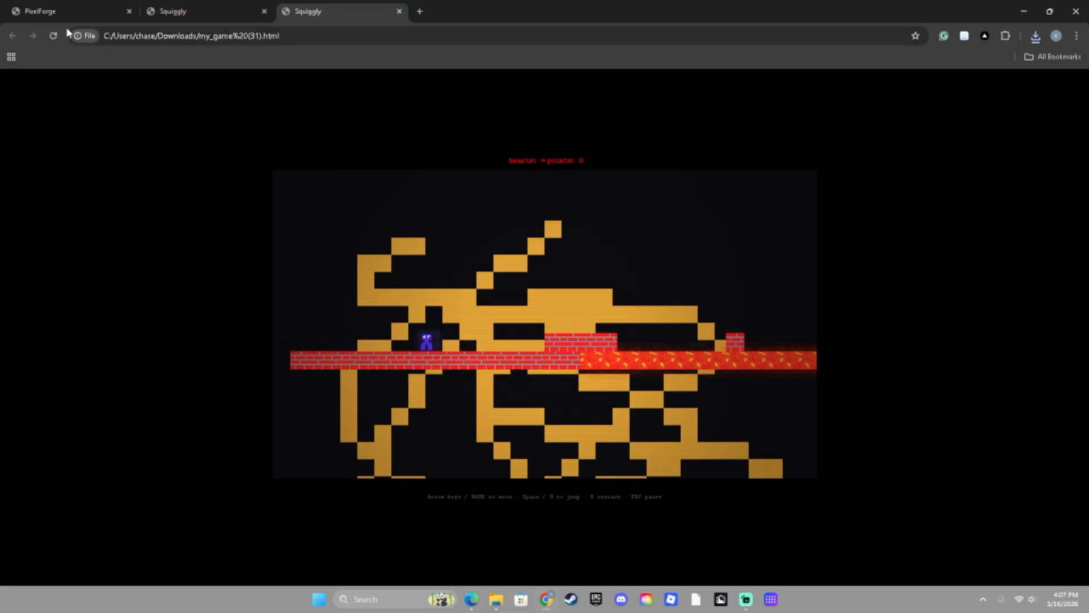
Return to PixelForge's game settings and page through the built-in tutorial.
left_click(94, 8)
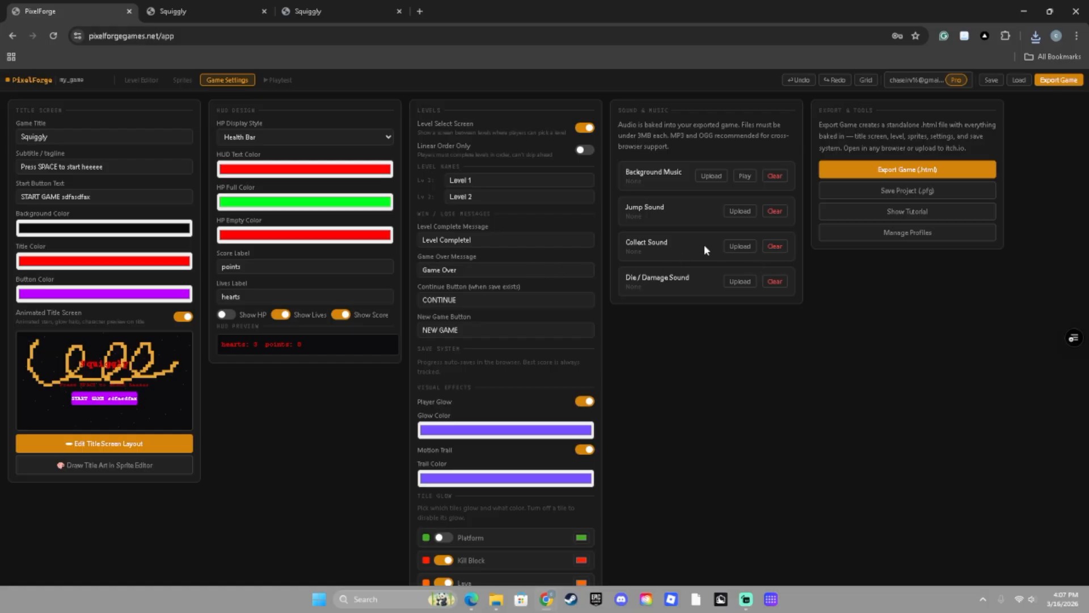
left_click(887, 216)
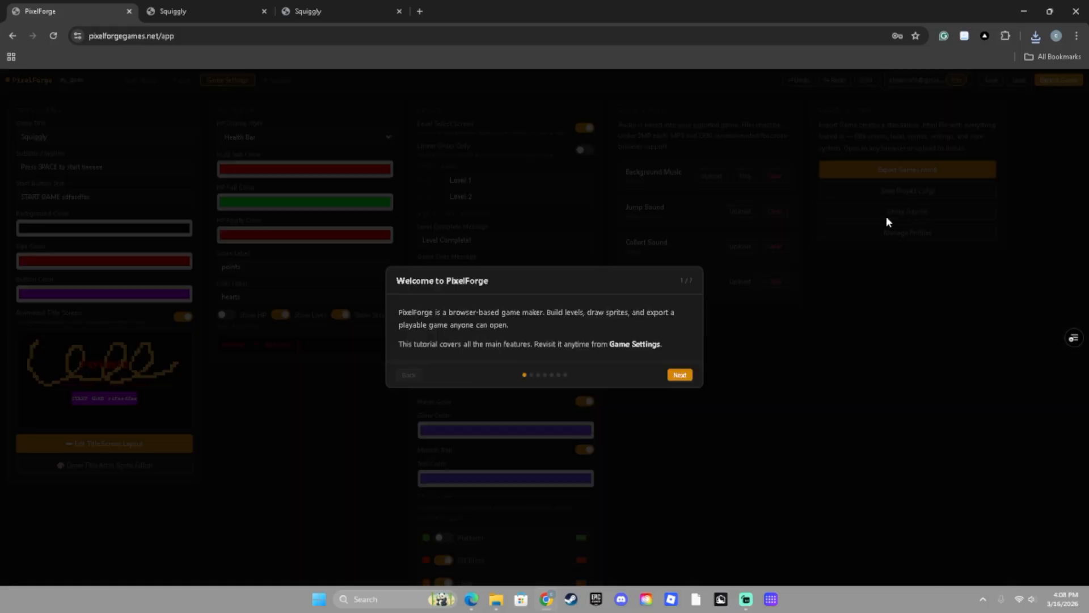
left_click(680, 374)
left_click(680, 402)
left_click(679, 389)
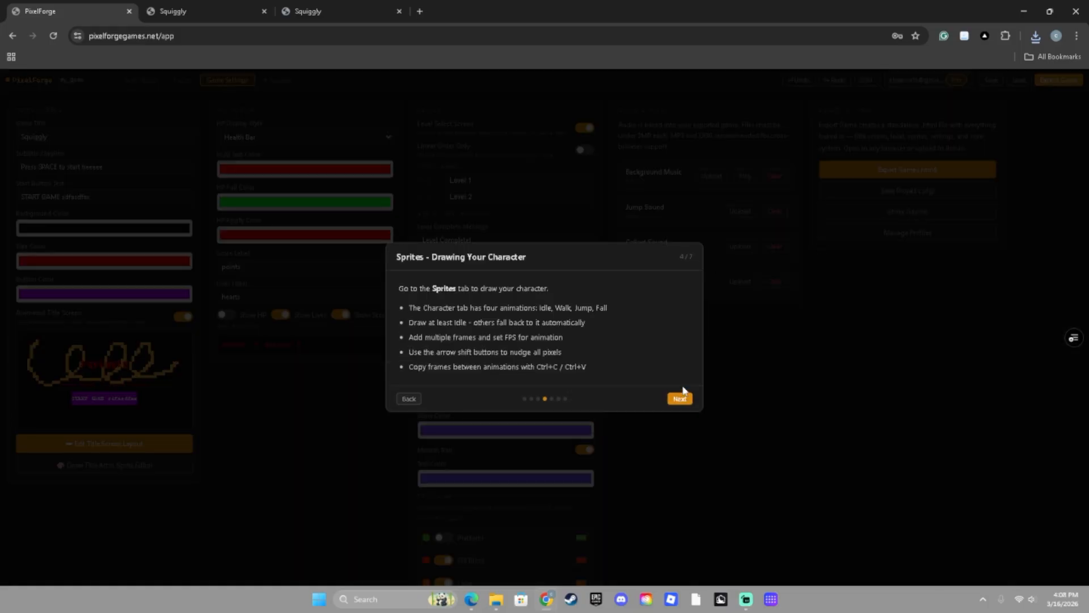
left_click(680, 397)
left_click(680, 397)
Create a new local profile named "sqggly".
left_click(546, 350)
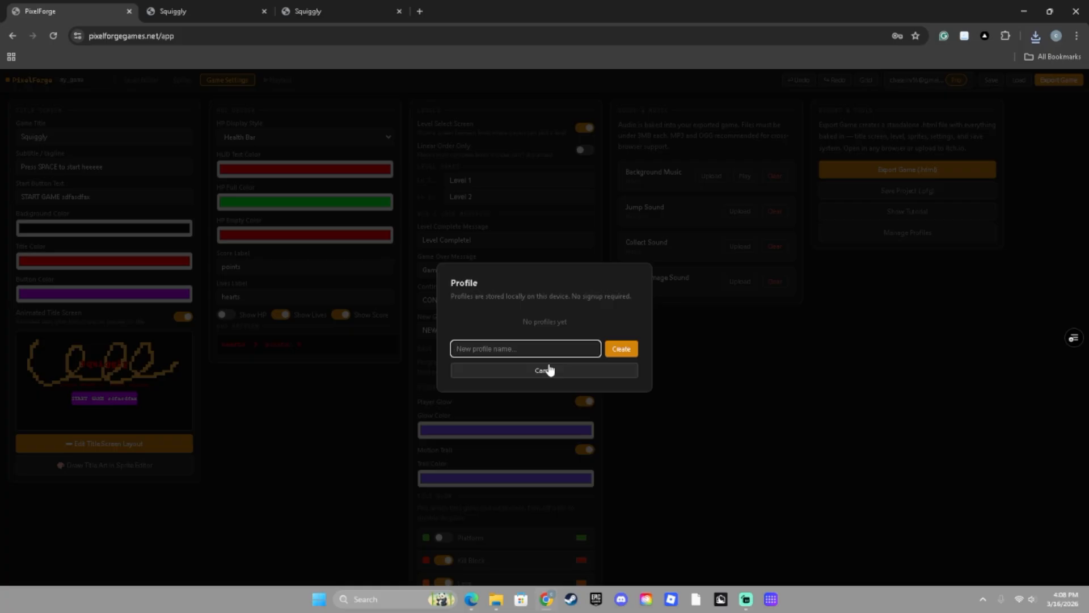
type("sqggly")
left_click(625, 354)
left_click(515, 326)
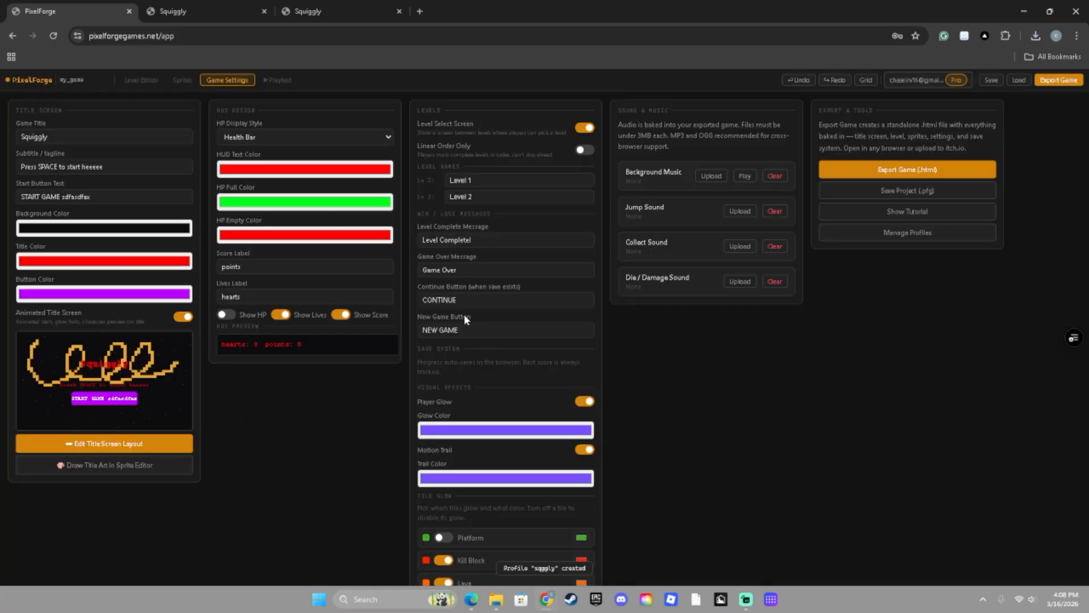
View the account's subscription plan details, then close the account dialog.
left_click(916, 80)
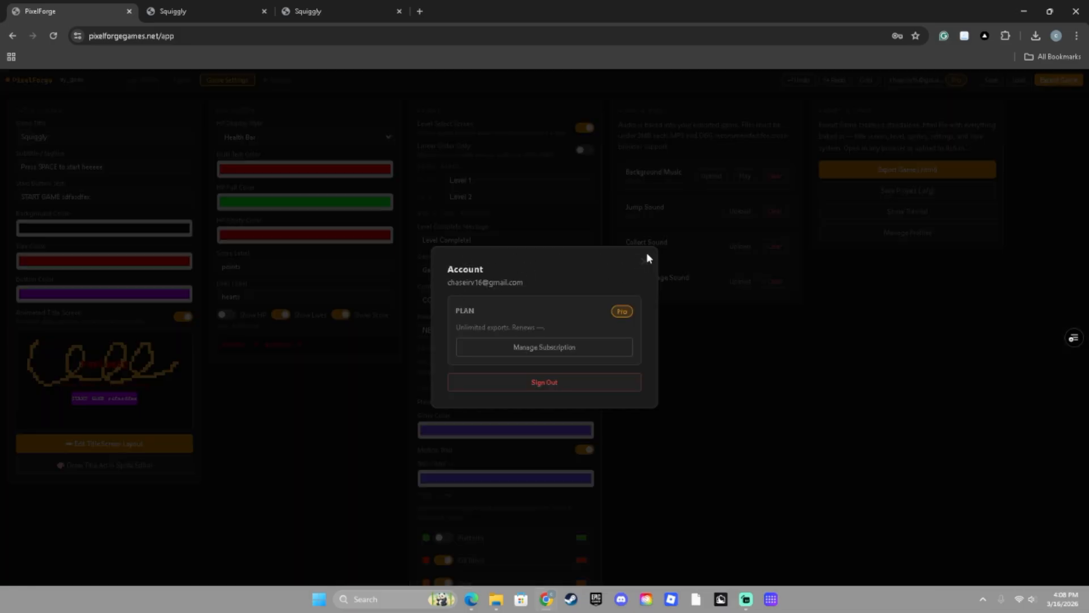
left_click(645, 259)
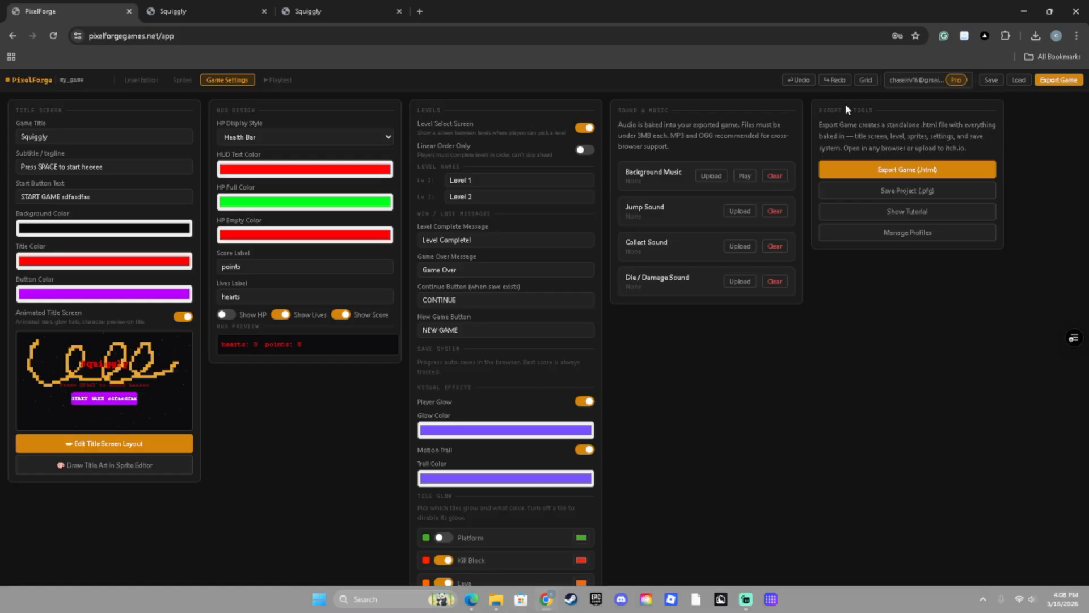
Resize Level 1 to 200 by 200 tiles in the level editor.
left_click(142, 80)
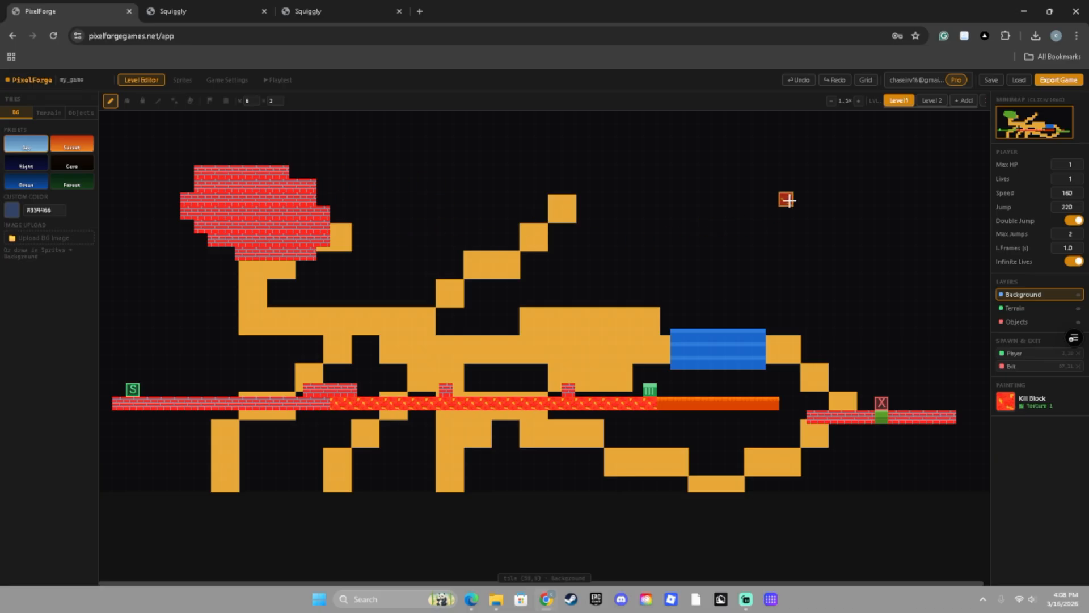
left_click_drag(258, 100, 245, 102)
left_click(251, 103)
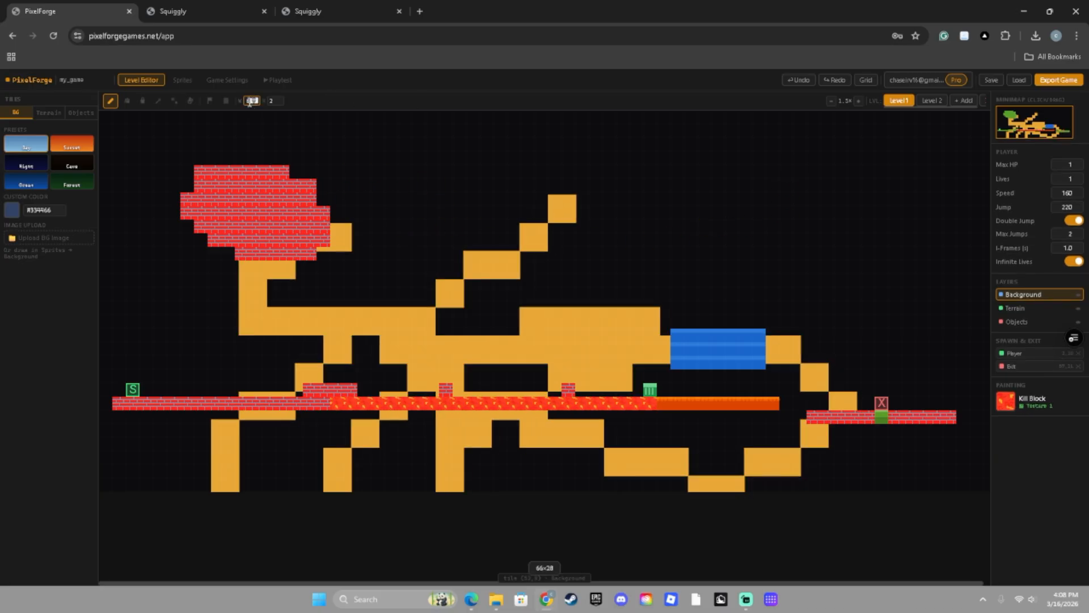
key("Return")
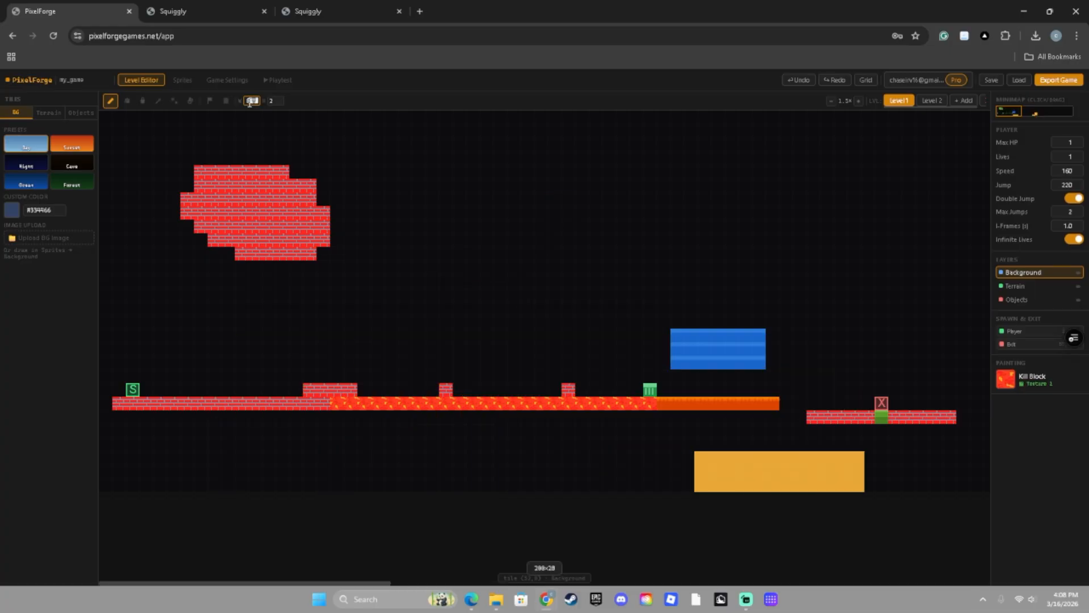
left_click(274, 100)
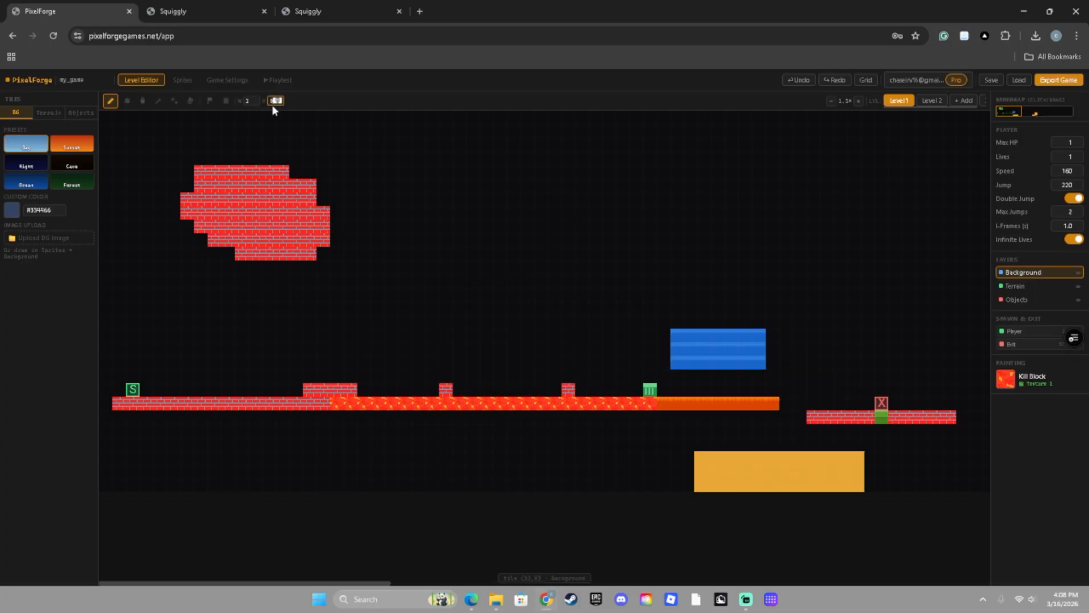
type("200")
key("Return")
scroll(505, 316, "down", 4)
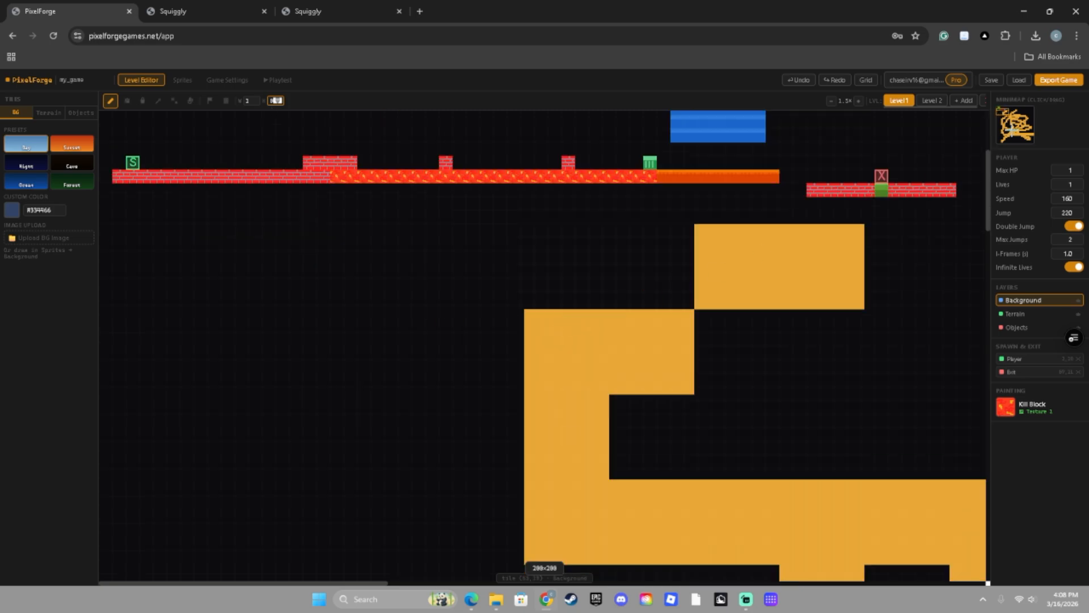
Examine the enlarged Level 1 map from top to bottom at 0.5x zoom, including its stretched background art.
left_click_drag(1012, 130, 1009, 119)
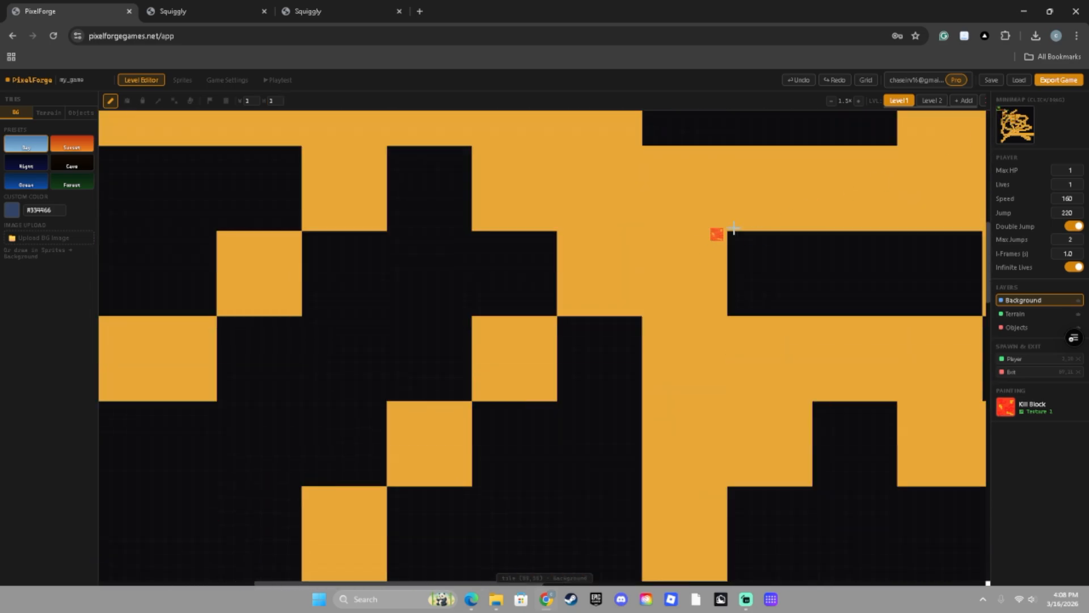
left_click(833, 101)
left_click(833, 101)
scroll(627, 311, "up", 2)
scroll(661, 284, "down", 6)
scroll(661, 285, "up", 8)
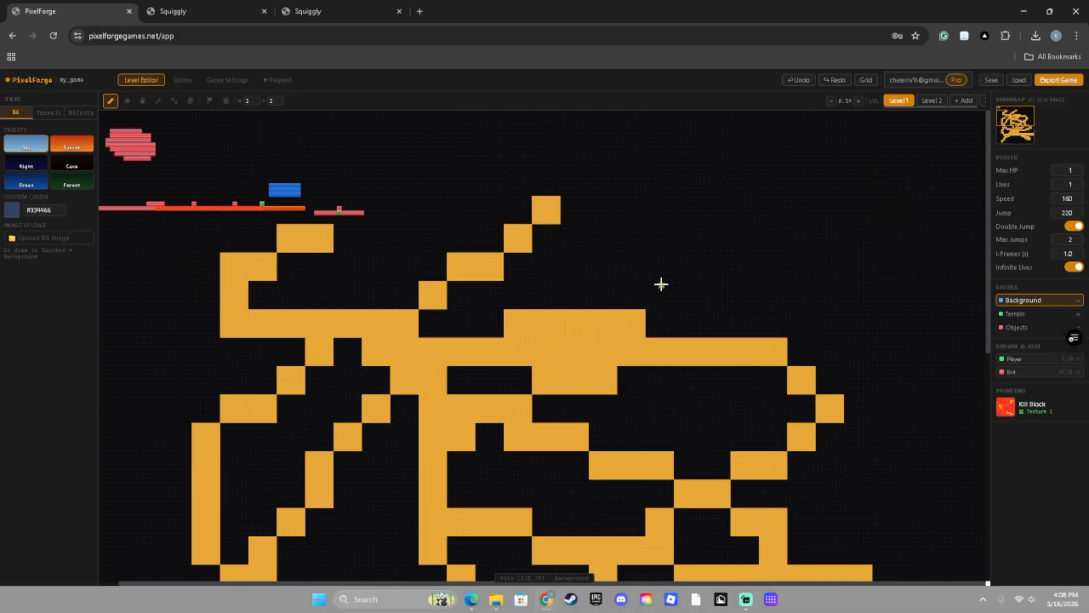
scroll(659, 283, "down", 5)
scroll(660, 281, "up", 5)
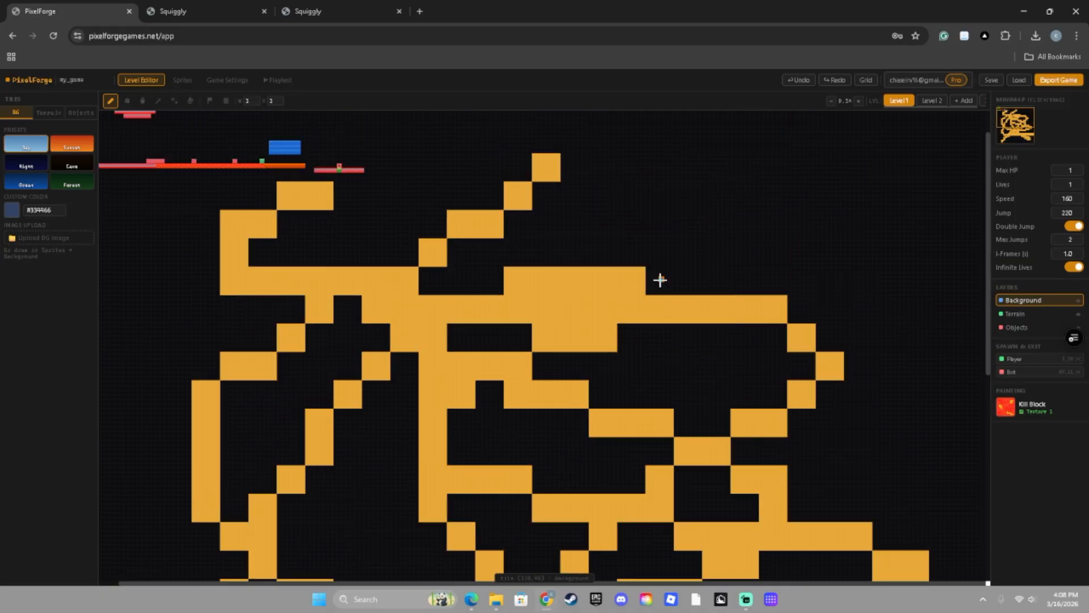
scroll(281, 373, "down", 5)
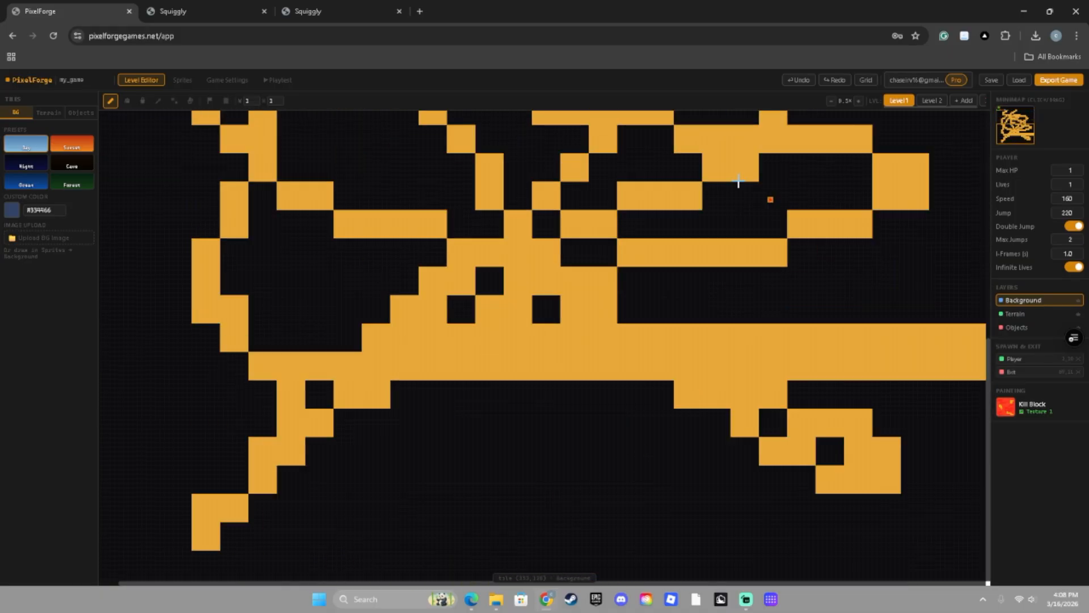
scroll(771, 195, "up", 4)
scroll(440, 167, "up", 2)
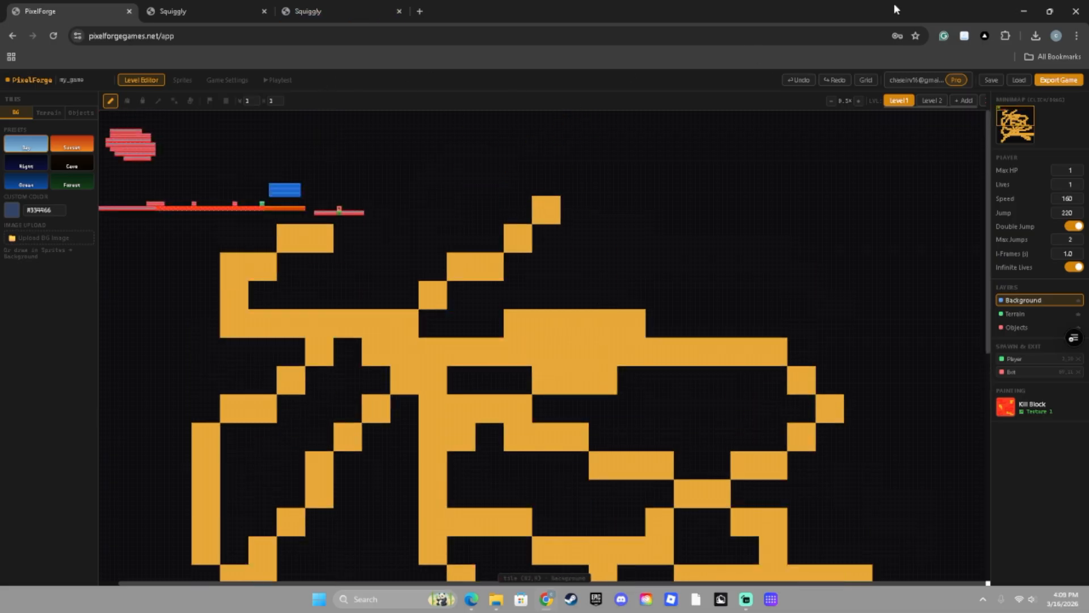
Save the project as my_game (2).pfg and inspect the saved file's contents as plain text.
left_click(991, 80)
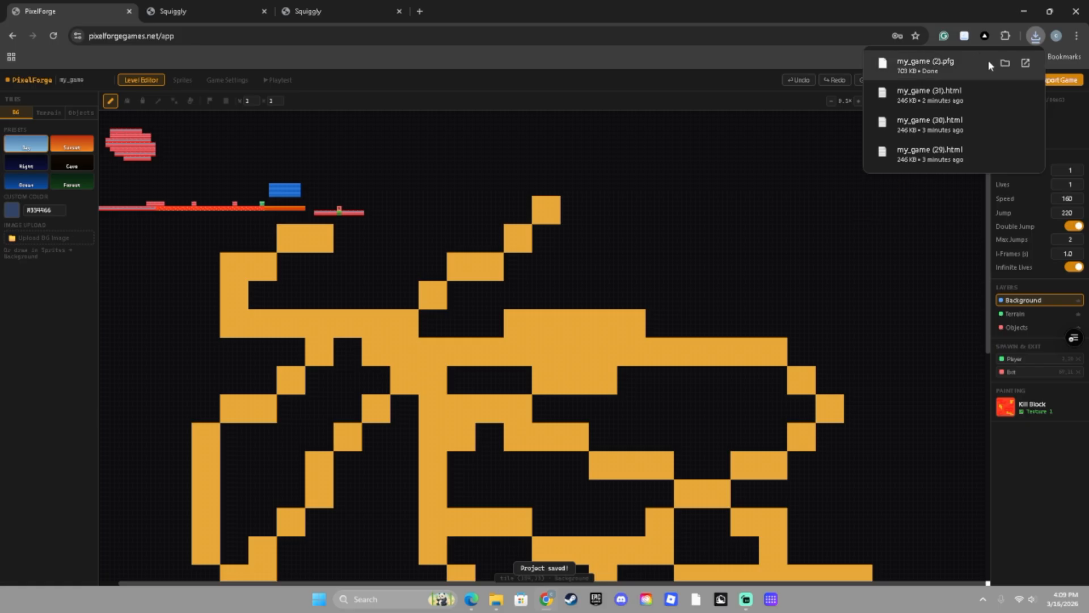
left_click(1004, 63)
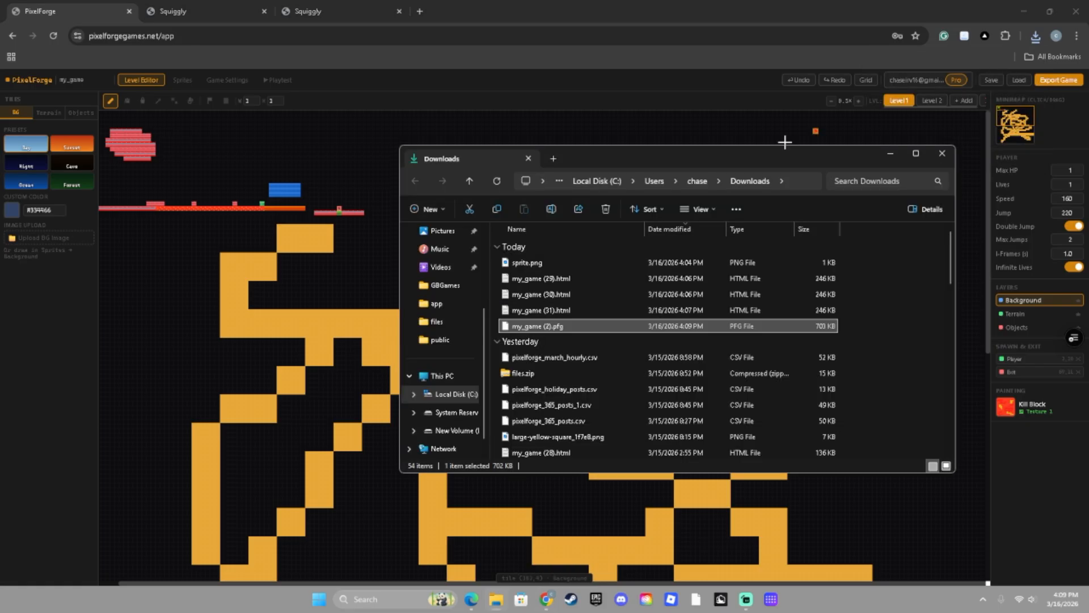
double_click(570, 326)
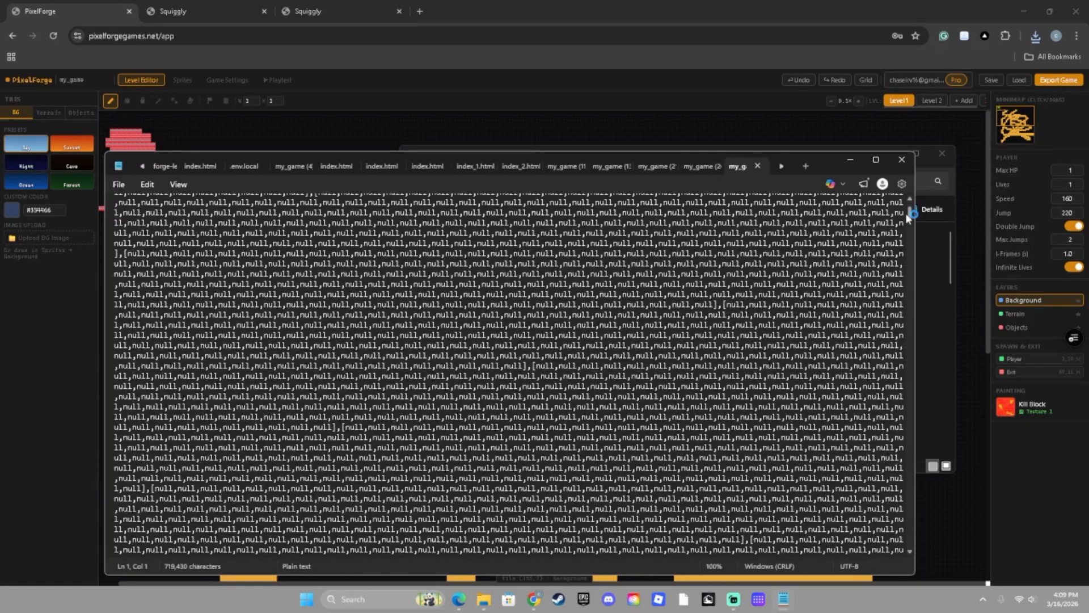
left_click_drag(909, 214, 903, 545)
left_click(902, 159)
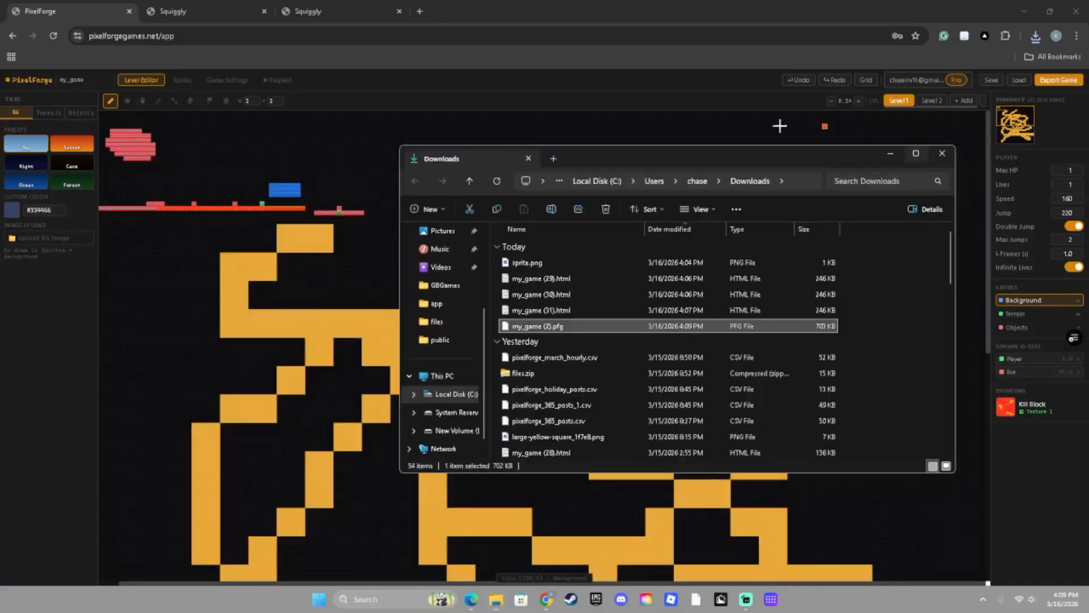
Reload the editor page and load the my_game (2).pfg project, repeating the load once.
left_click(713, 143)
left_click(53, 36)
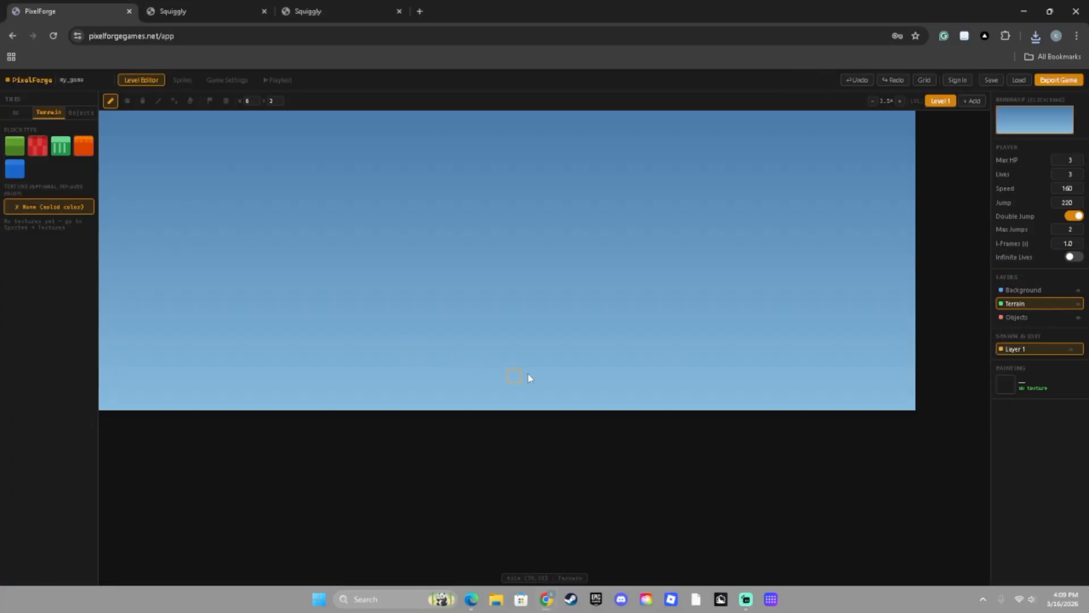
left_click(1019, 80)
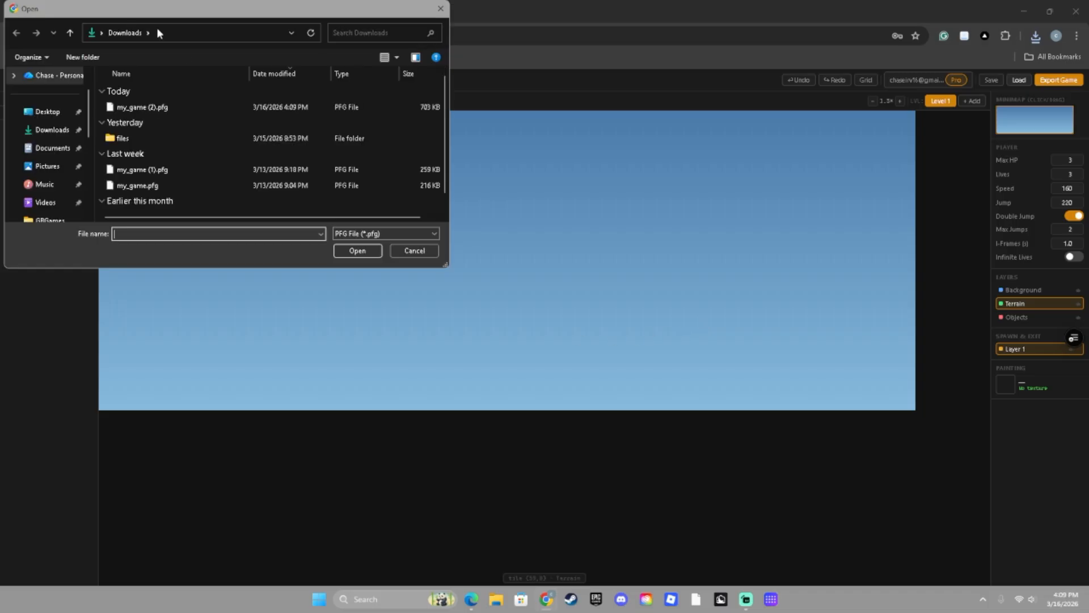
double_click(152, 107)
left_click(878, 284)
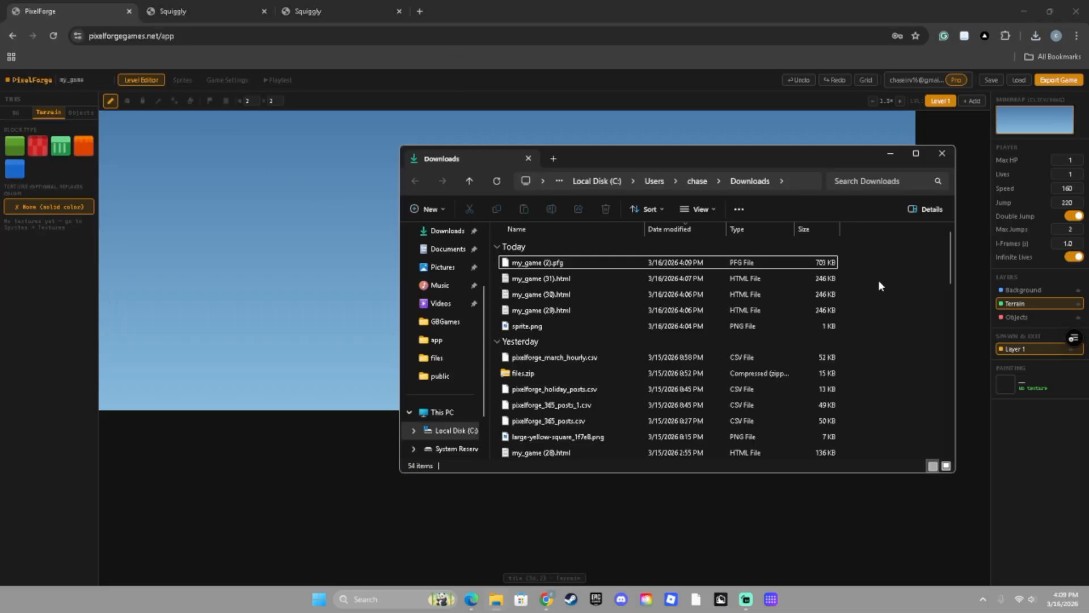
left_click(1019, 79)
double_click(152, 107)
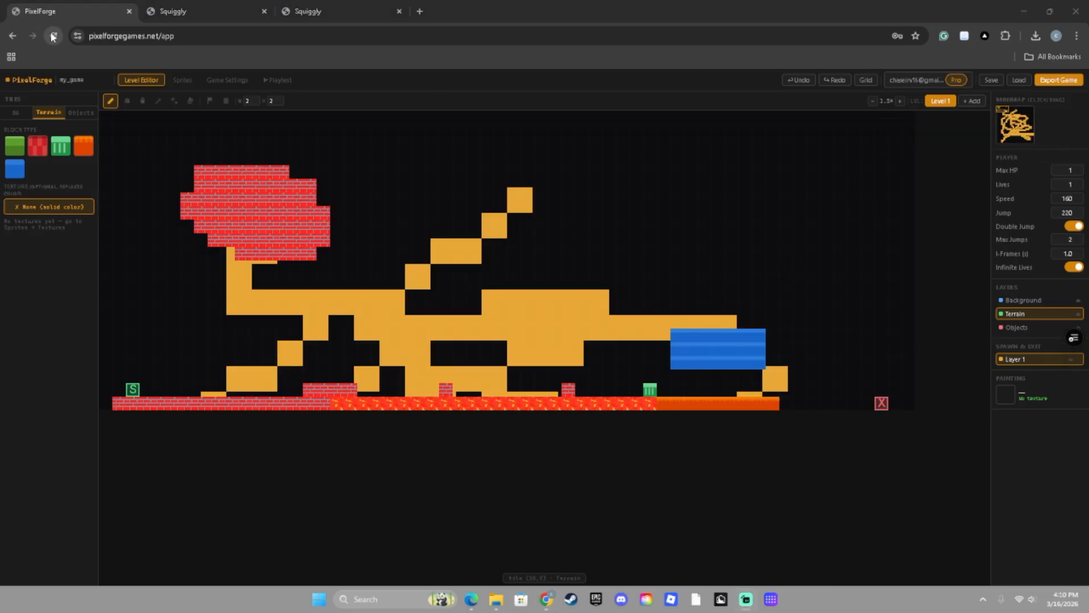
Refresh the editor again, locate my_game (2).pfg in the Downloads folder, and try to load it into the blank project.
left_click(52, 37)
left_click(1035, 35)
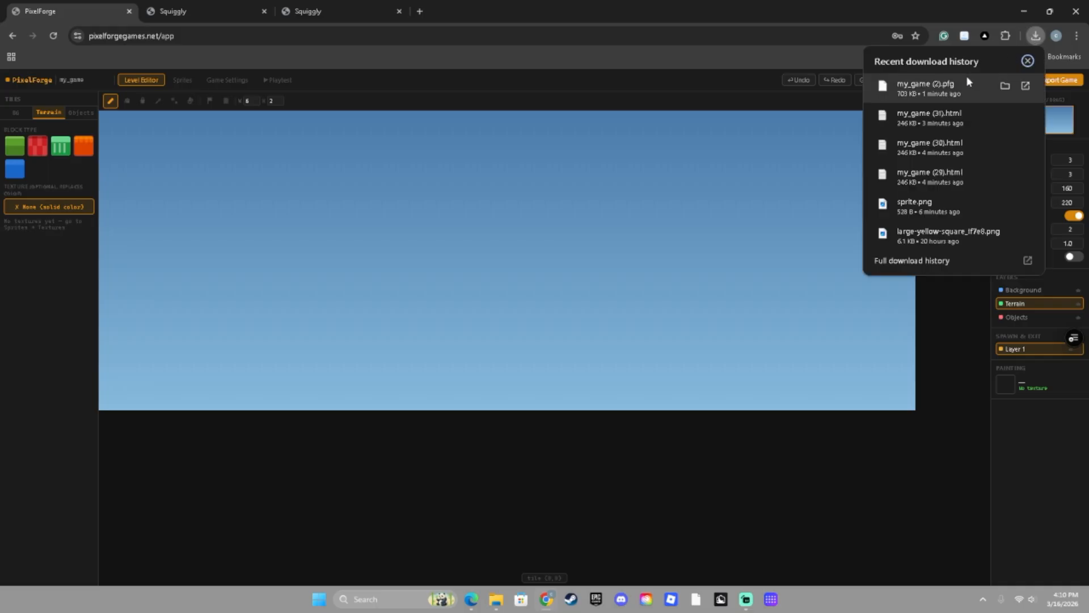
left_click(1005, 85)
left_click(1018, 80)
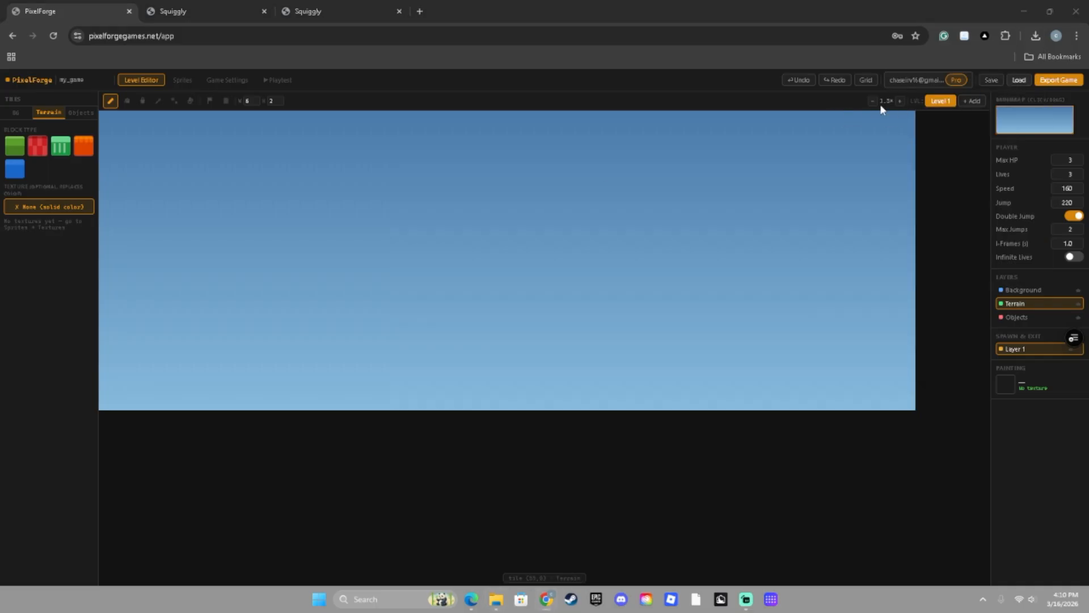
left_click(177, 107)
left_click(357, 250)
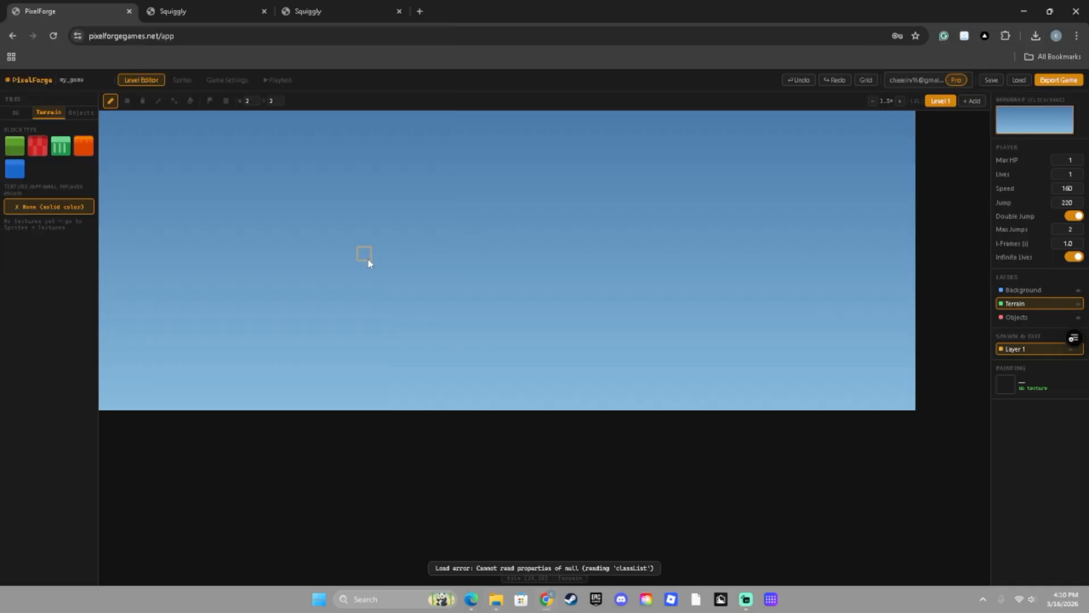